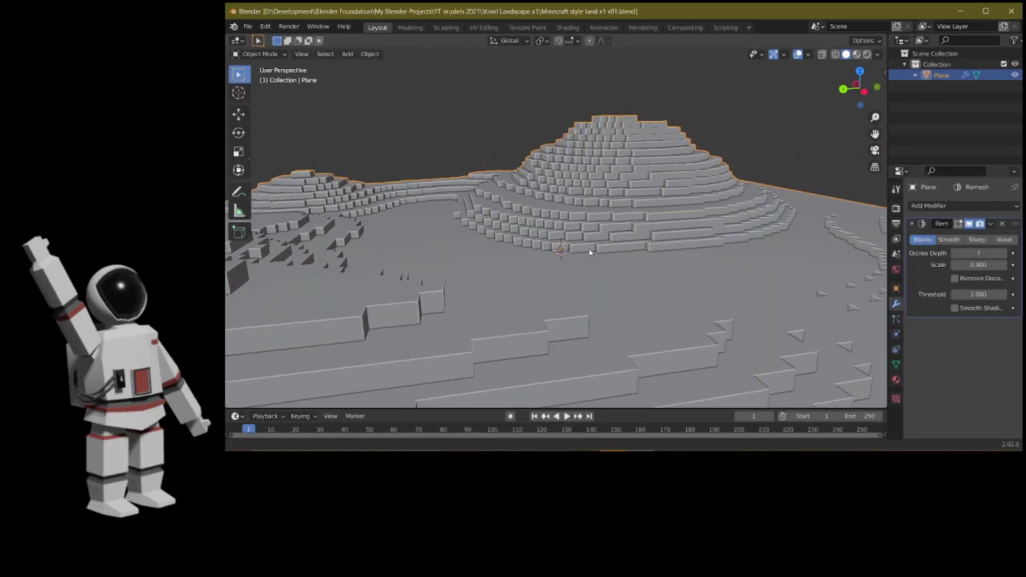
{"action": "scroll", "coordinate": [569, 272], "scroll_direction": "up", "scroll_amount": 2}
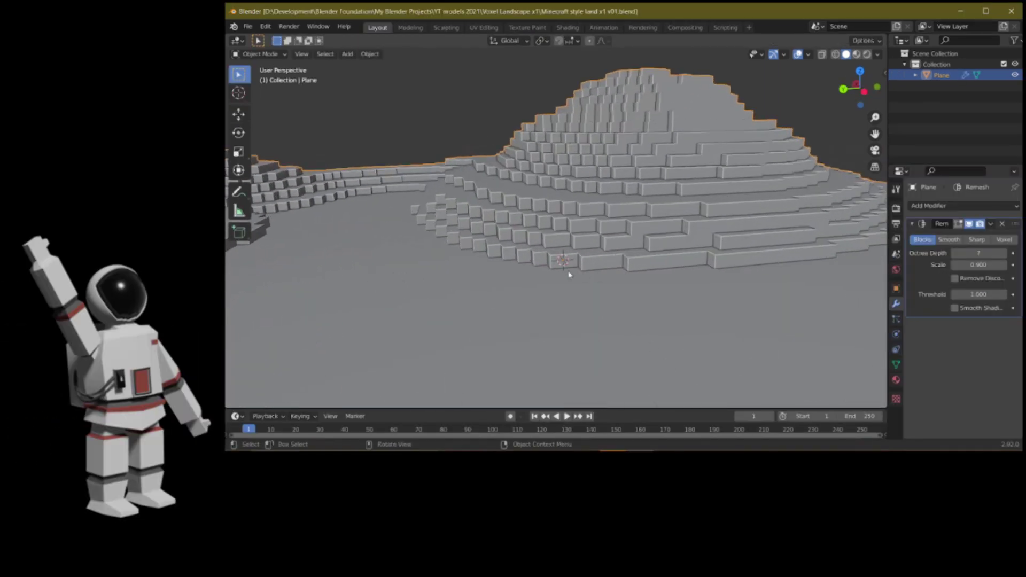
{"action": "middle_click_drag", "start_coordinate": [568, 273], "coordinate": [573, 277]}
{"action": "scroll", "coordinate": [572, 277], "scroll_direction": "down", "scroll_amount": 1}
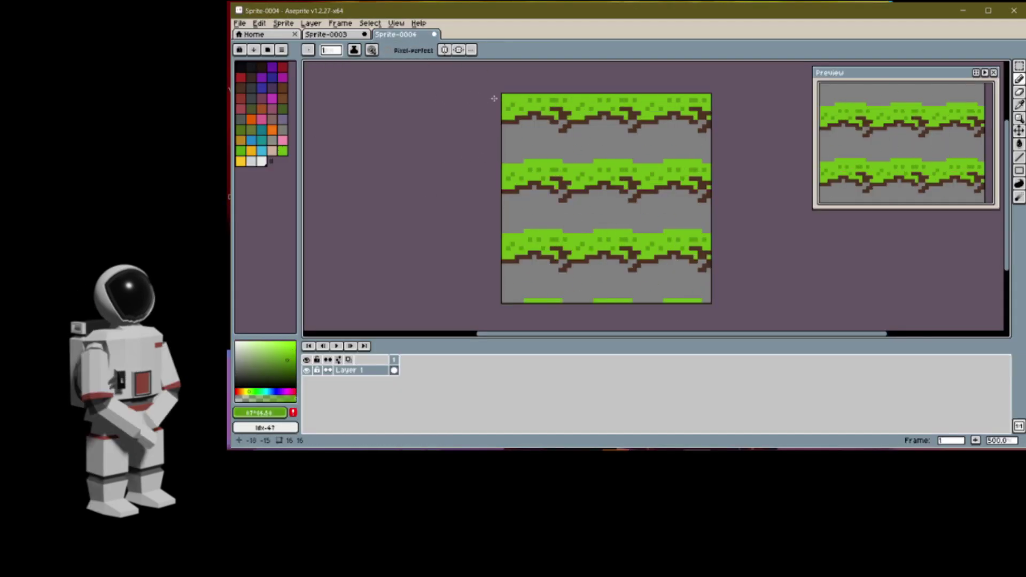
Erase pixels along the grass's upper edge in the tiled texture and paint single pixels in a green shade
{"action": "left_click", "coordinate": [1019, 92]}
{"action": "left_click_drag", "start_coordinate": [525, 161], "coordinate": [634, 166]}
{"action": "left_click", "coordinate": [1019, 79]}
{"action": "left_click", "coordinate": [287, 364]}
{"action": "left_click", "coordinate": [582, 180]}
{"action": "left_click", "coordinate": [601, 174]}
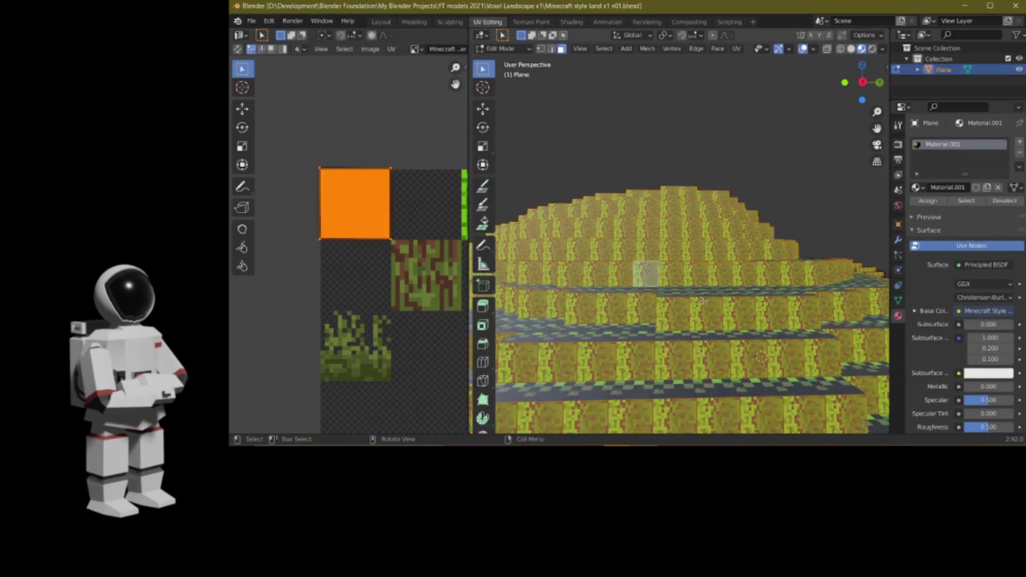
Rotate the selected block face UVs over the texture image
{"action": "key", "text": "r"}
{"action": "key", "text": "Return"}
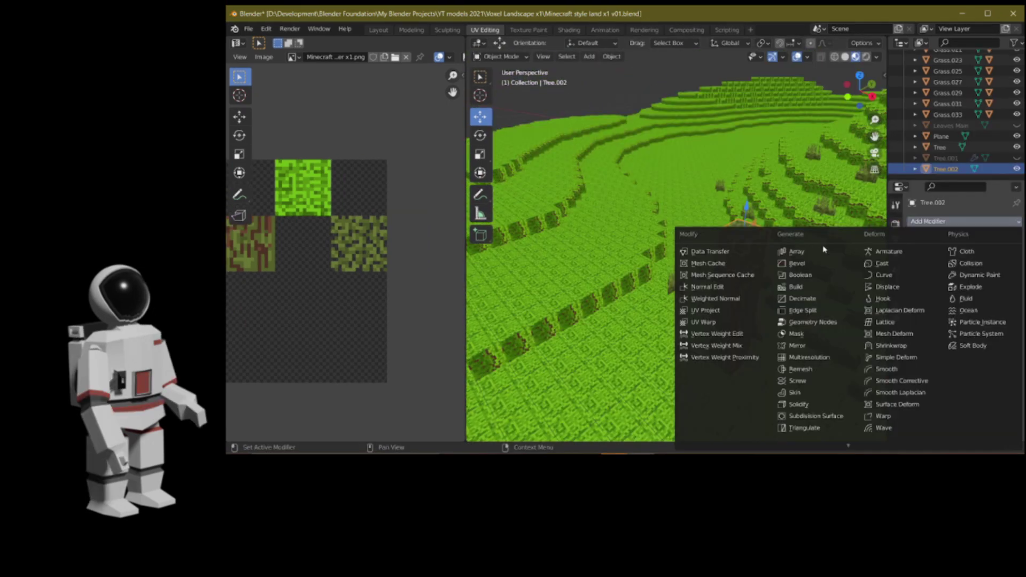
Add an Array modifier to the Tree.002 object and increase its count
{"action": "left_click", "coordinate": [824, 250]}
{"action": "left_click", "coordinate": [1004, 269]}
{"action": "left_click", "coordinate": [1005, 269]}
{"action": "left_click", "coordinate": [1005, 269]}
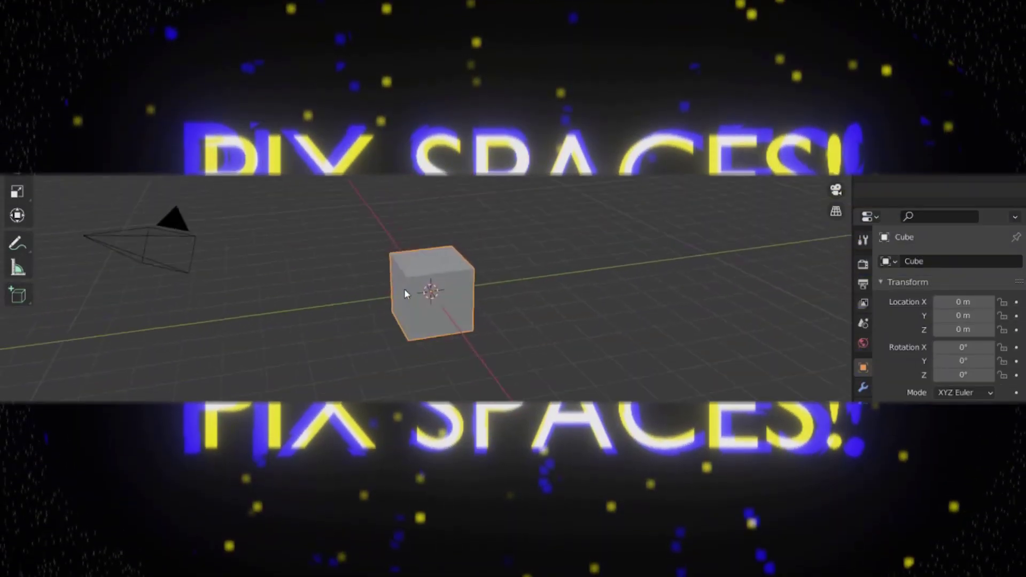
Delete the default camera, cube and light from the scene
{"action": "key", "text": "a"}
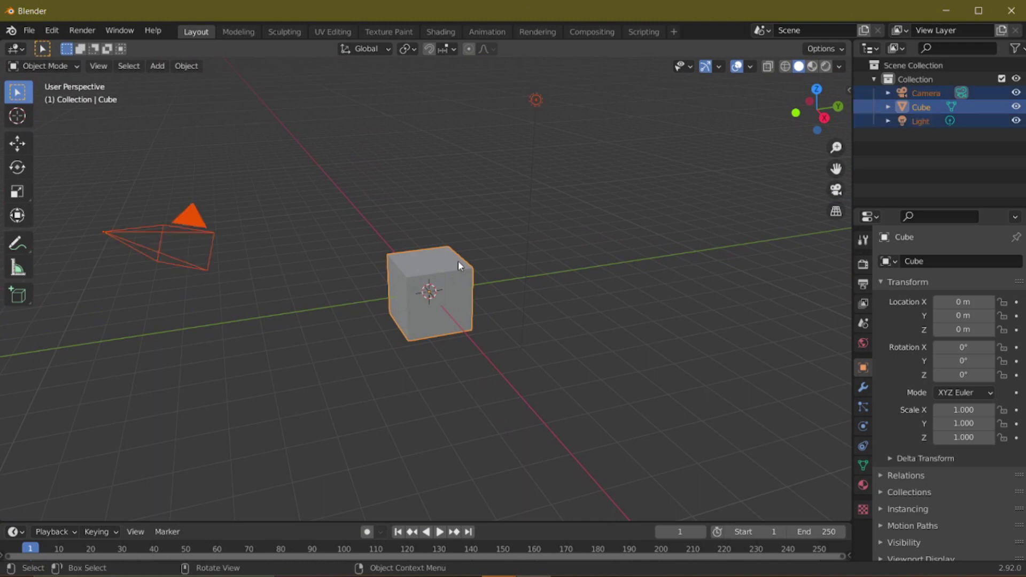
{"action": "key", "text": "Delete"}
Add a mesh plane at the origin and scale it by 5
{"action": "key", "text": "shift+a"}
{"action": "mouse_move", "coordinate": [458, 262]}
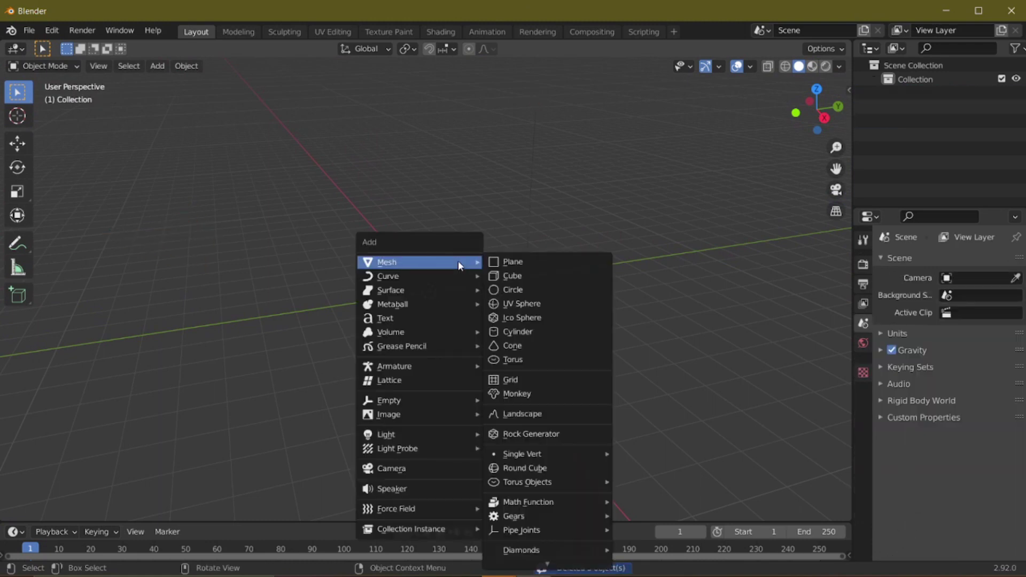
{"action": "left_click", "coordinate": [534, 262]}
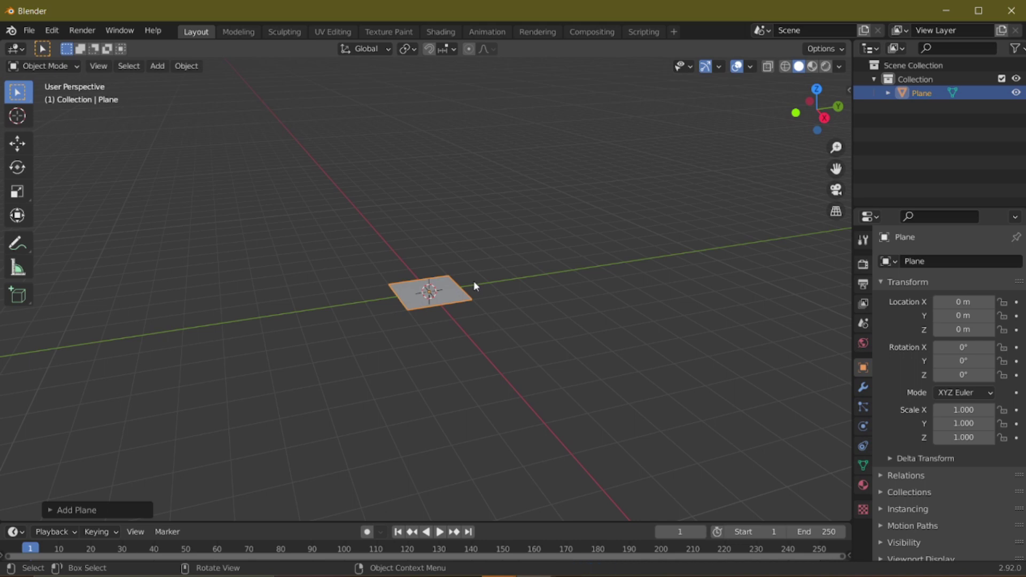
{"action": "type", "text": "s5"}
{"action": "key", "text": "Return"}
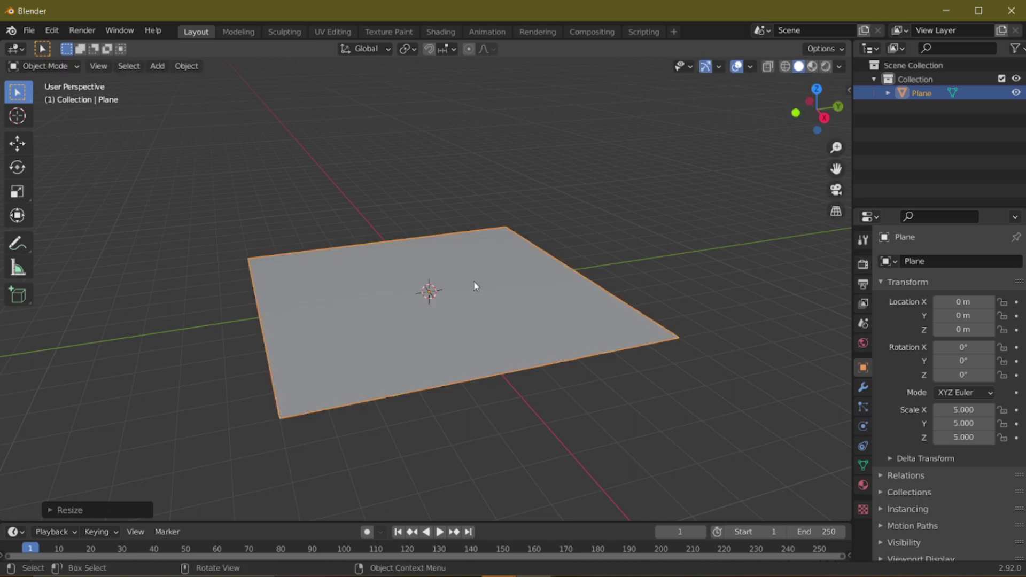
Subdivide the plane with many cuts so it has a dense mesh for sculpting
{"action": "middle_click_drag", "start_coordinate": [457, 305], "coordinate": [462, 268], "text": "ctrl"}
{"action": "middle_click_drag", "start_coordinate": [462, 267], "coordinate": [473, 289]}
{"action": "key", "text": "Tab"}
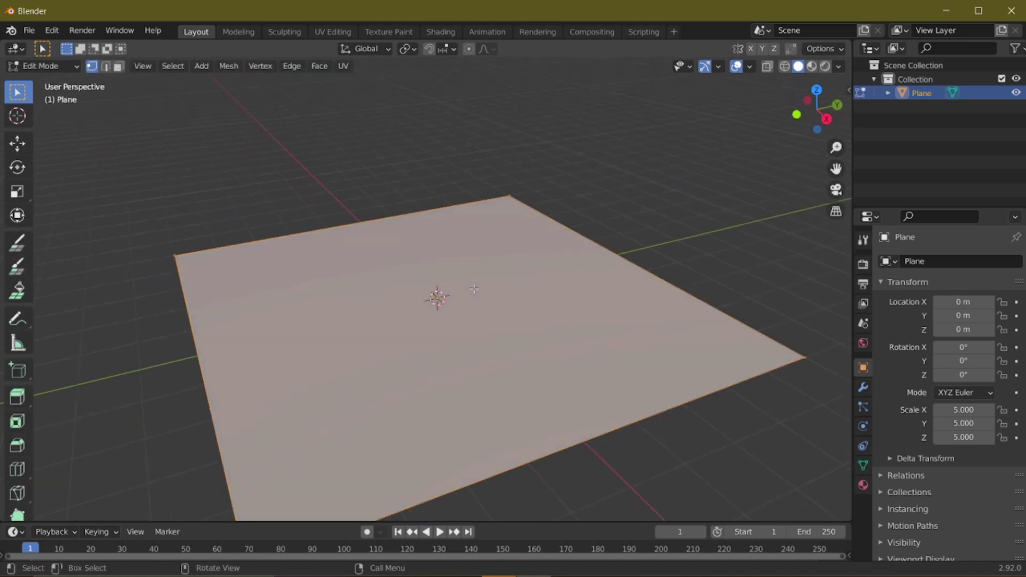
{"action": "right_click", "coordinate": [475, 288]}
{"action": "left_click", "coordinate": [433, 263]}
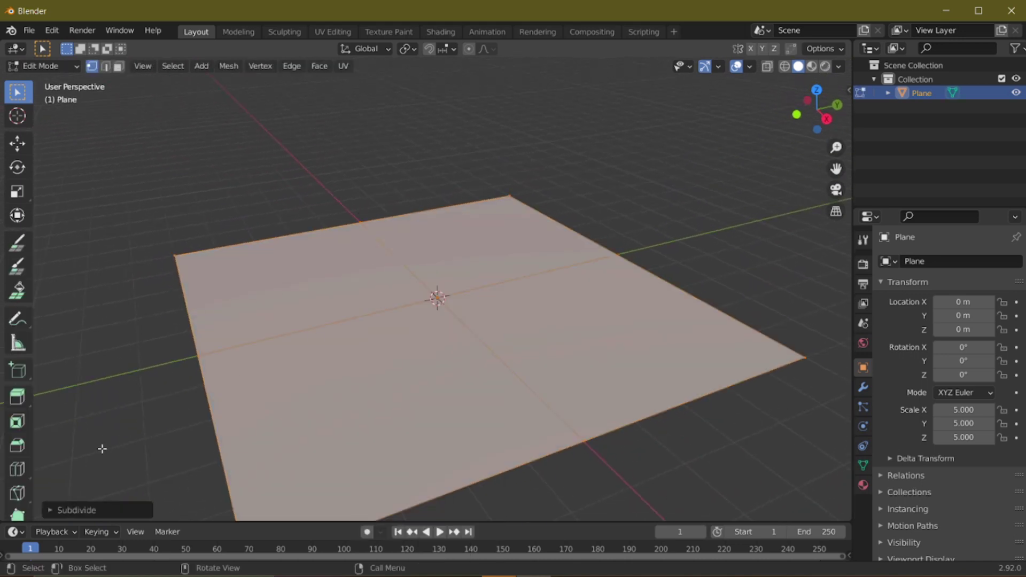
{"action": "left_click", "coordinate": [50, 512]}
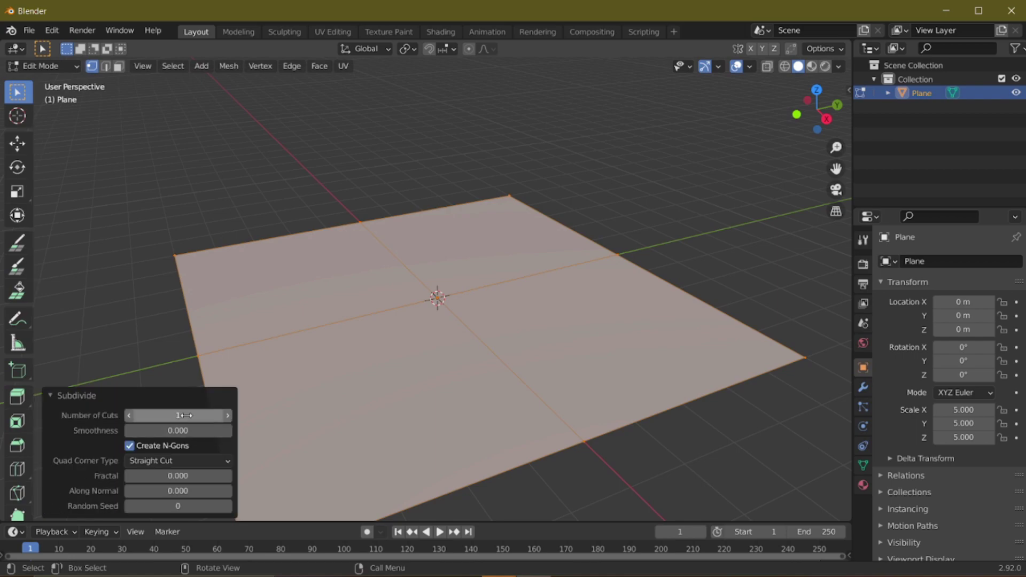
{"action": "key", "text": "Return"}
{"action": "middle_click_drag", "start_coordinate": [294, 483], "coordinate": [382, 376]}
{"action": "key", "text": "Tab"}
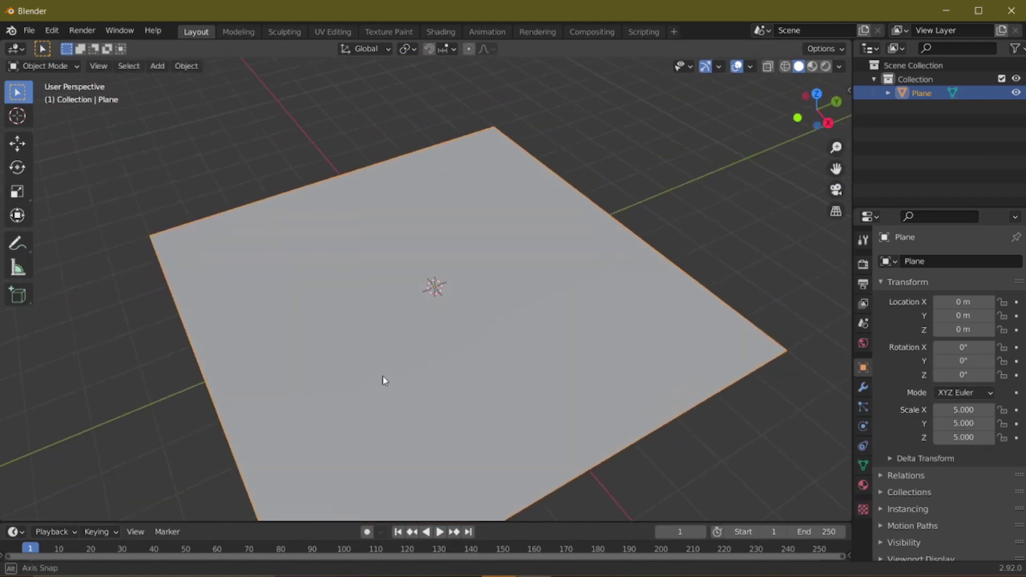
Switch the plane to sculpting and choose the Layer brush
{"action": "left_click", "coordinate": [278, 31]}
{"action": "middle_click_drag", "start_coordinate": [429, 330], "coordinate": [380, 355]}
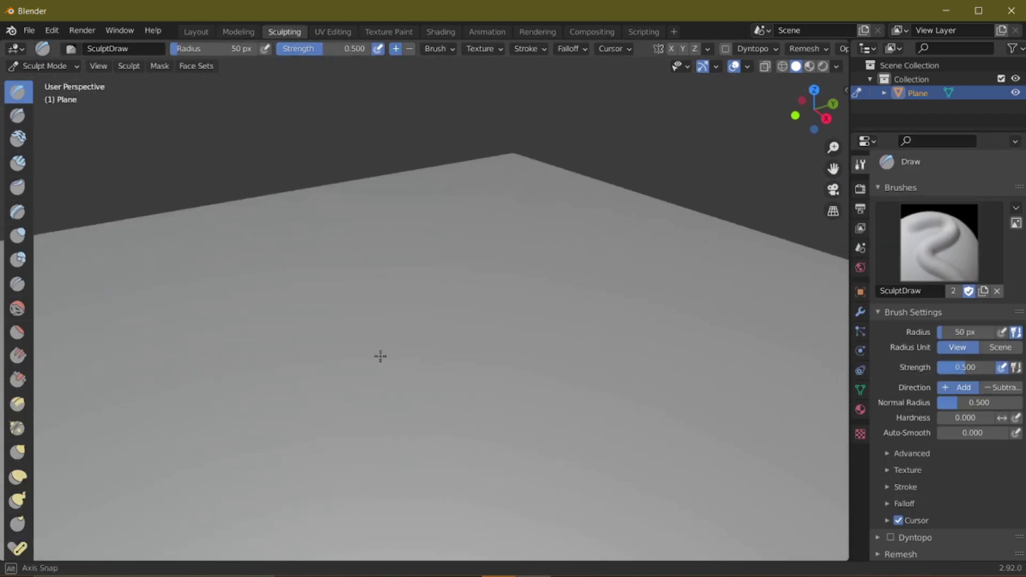
{"action": "left_click", "coordinate": [19, 215]}
{"action": "scroll", "coordinate": [383, 341], "scroll_direction": "down", "scroll_amount": 2}
{"action": "scroll", "coordinate": [385, 340], "scroll_direction": "up", "scroll_amount": 3}
Try a first Layer stroke on the plane with a resized brush and undo it
{"action": "key", "text": "f"}
{"action": "left_click", "coordinate": [402, 326]}
{"action": "mouse_move", "coordinate": [424, 289]}
{"action": "left_mouse_down"}
{"action": "mouse_move", "coordinate": [369, 310]}
{"action": "mouse_move", "coordinate": [368, 343]}
{"action": "mouse_move", "coordinate": [481, 318]}
{"action": "mouse_move", "coordinate": [339, 318]}
{"action": "mouse_move", "coordinate": [555, 371]}
{"action": "mouse_move", "coordinate": [432, 280]}
{"action": "mouse_move", "coordinate": [318, 403]}
{"action": "mouse_move", "coordinate": [571, 339]}
{"action": "mouse_move", "coordinate": [319, 385]}
{"action": "mouse_move", "coordinate": [643, 369]}
{"action": "mouse_move", "coordinate": [307, 310]}
{"action": "mouse_move", "coordinate": [310, 467]}
{"action": "mouse_move", "coordinate": [602, 437]}
{"action": "mouse_move", "coordinate": [503, 373]}
{"action": "left_mouse_up"}
{"action": "key", "text": "ctrl+z"}
Set the Layer brush radius to 212 px and stack raised layers into a large hill on the plane
{"action": "key", "text": "f"}
{"action": "left_click", "coordinate": [426, 320]}
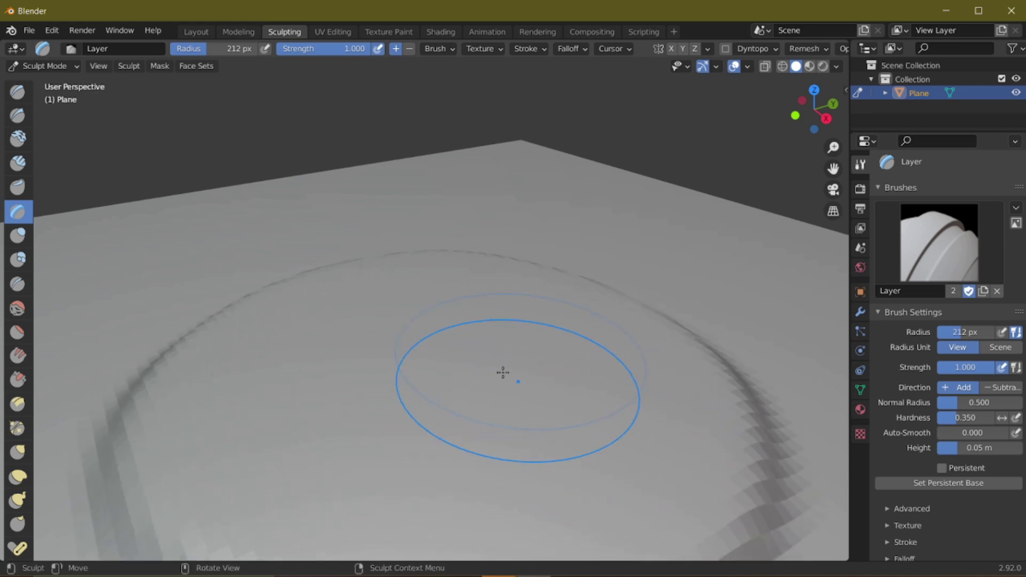
{"action": "key", "text": "ctrl+z"}
{"action": "key", "text": "ctrl+shift+z"}
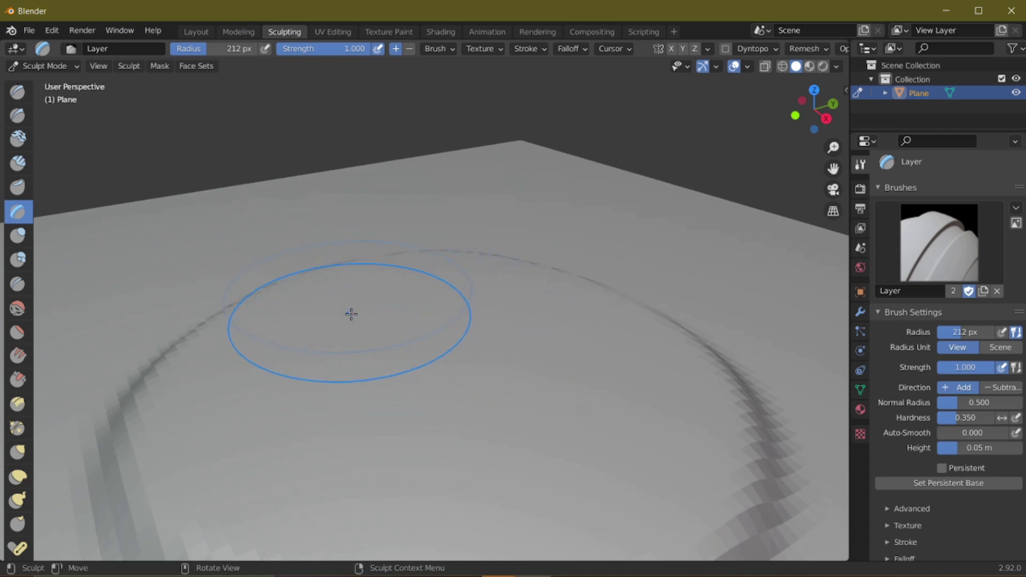
{"action": "mouse_move", "coordinate": [476, 321]}
{"action": "left_mouse_down"}
{"action": "mouse_move", "coordinate": [325, 319]}
{"action": "mouse_move", "coordinate": [483, 302]}
{"action": "mouse_move", "coordinate": [527, 401]}
{"action": "mouse_move", "coordinate": [362, 415]}
{"action": "mouse_move", "coordinate": [370, 347]}
{"action": "mouse_move", "coordinate": [353, 372]}
{"action": "left_mouse_up"}
{"action": "mouse_move", "coordinate": [428, 353]}
{"action": "left_mouse_down"}
{"action": "mouse_move", "coordinate": [476, 347]}
{"action": "mouse_move", "coordinate": [435, 314]}
{"action": "mouse_move", "coordinate": [373, 344]}
{"action": "mouse_move", "coordinate": [433, 341]}
{"action": "mouse_move", "coordinate": [431, 325]}
{"action": "left_mouse_up"}
Sculpt smooth rolling hills around the main hill with the Draw brush, adjusting the brush size
{"action": "mouse_move", "coordinate": [431, 325]}
{"action": "middle_mouse_down"}
{"action": "mouse_move", "coordinate": [435, 348]}
{"action": "mouse_move", "coordinate": [440, 317]}
{"action": "mouse_move", "coordinate": [415, 328]}
{"action": "middle_mouse_up"}
{"action": "middle_click_drag", "start_coordinate": [347, 348], "coordinate": [337, 313]}
{"action": "mouse_move", "coordinate": [227, 308]}
{"action": "middle_mouse_down"}
{"action": "mouse_move", "coordinate": [367, 342]}
{"action": "mouse_move", "coordinate": [339, 334]}
{"action": "mouse_move", "coordinate": [440, 242]}
{"action": "mouse_move", "coordinate": [324, 336]}
{"action": "middle_mouse_up"}
{"action": "key", "text": "x"}
{"action": "left_click_drag", "start_coordinate": [205, 354], "coordinate": [227, 346]}
{"action": "key", "text": "f"}
{"action": "left_click", "coordinate": [208, 342]}
{"action": "left_click_drag", "start_coordinate": [355, 366], "coordinate": [377, 367]}
{"action": "left_click_drag", "start_coordinate": [495, 359], "coordinate": [502, 373]}
{"action": "mouse_move", "coordinate": [503, 373]}
{"action": "middle_mouse_down", "text": "shift"}
{"action": "mouse_move", "coordinate": [376, 396]}
{"action": "mouse_move", "coordinate": [335, 373]}
{"action": "middle_mouse_up", "text": "shift"}
{"action": "left_click_drag", "start_coordinate": [336, 373], "coordinate": [588, 388]}
{"action": "middle_click_drag", "start_coordinate": [575, 376], "coordinate": [369, 392], "text": "shift"}
{"action": "mouse_move", "coordinate": [369, 393]}
{"action": "middle_mouse_down"}
{"action": "mouse_move", "coordinate": [353, 394]}
{"action": "mouse_move", "coordinate": [525, 420]}
{"action": "mouse_move", "coordinate": [442, 380]}
{"action": "mouse_move", "coordinate": [362, 428]}
{"action": "mouse_move", "coordinate": [265, 334]}
{"action": "mouse_move", "coordinate": [278, 357]}
{"action": "mouse_move", "coordinate": [385, 385]}
{"action": "mouse_move", "coordinate": [350, 396]}
{"action": "mouse_move", "coordinate": [424, 394]}
{"action": "middle_mouse_up"}
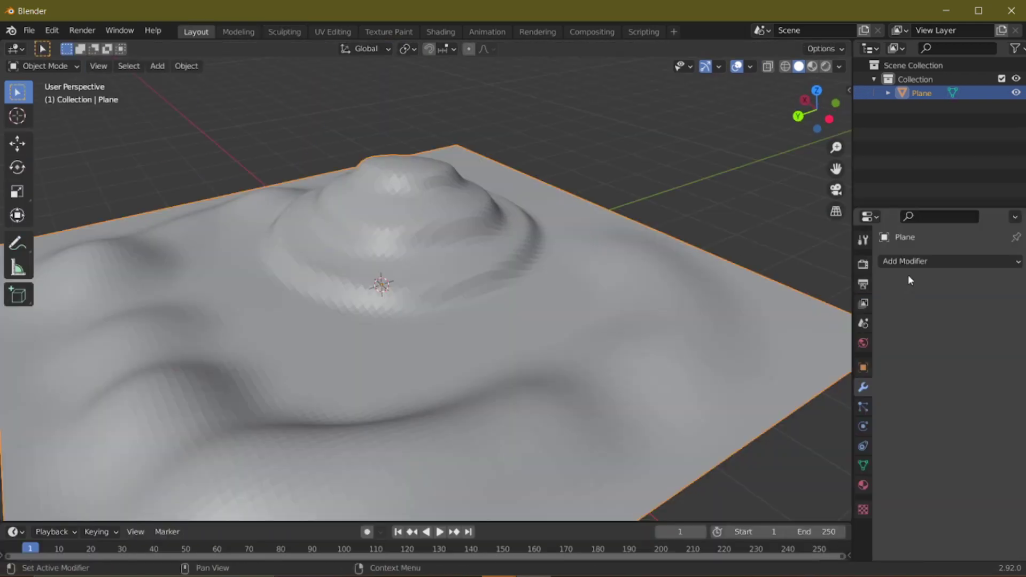
Add a Remesh modifier to the sculpted plane and set it to Blocks mode
{"action": "left_click", "coordinate": [911, 262]}
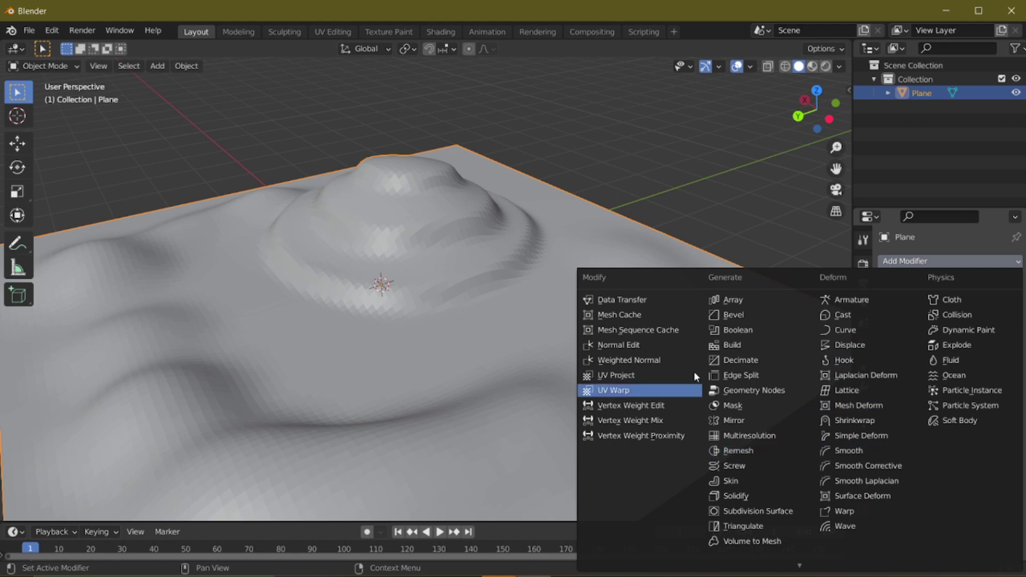
{"action": "left_click", "coordinate": [779, 450]}
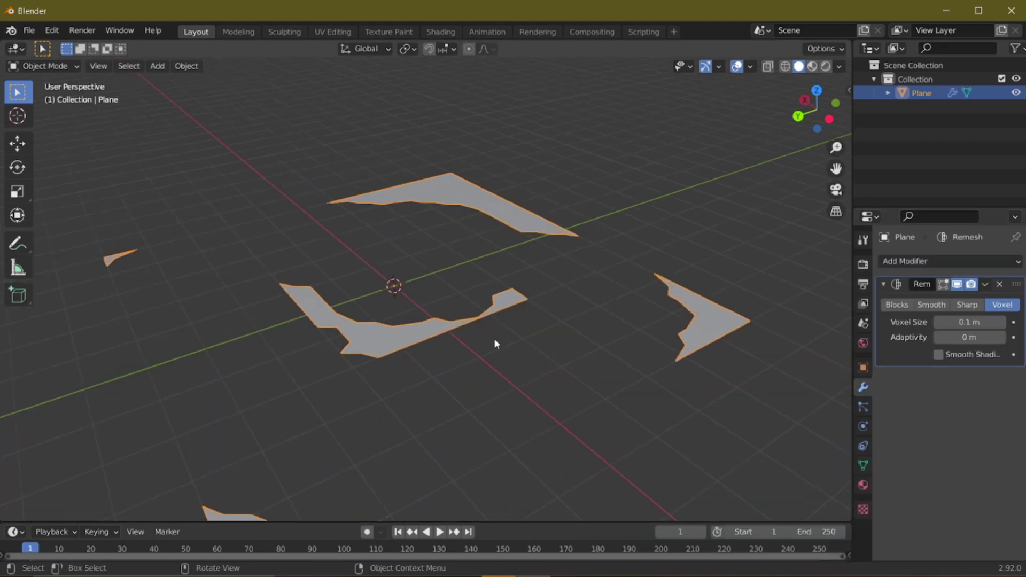
{"action": "left_click", "coordinate": [897, 304]}
{"action": "middle_click_drag", "start_coordinate": [358, 230], "coordinate": [587, 305]}
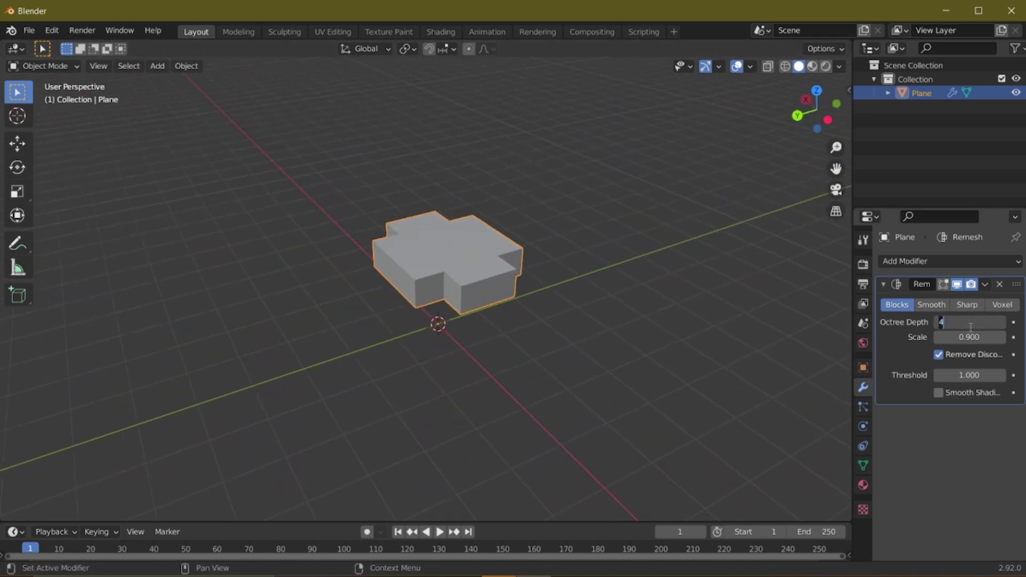
Try octree depths of 5, 6, 7 and 8 for the Remesh modifier
{"action": "type", "text": "5"}
{"action": "key", "text": "Return"}
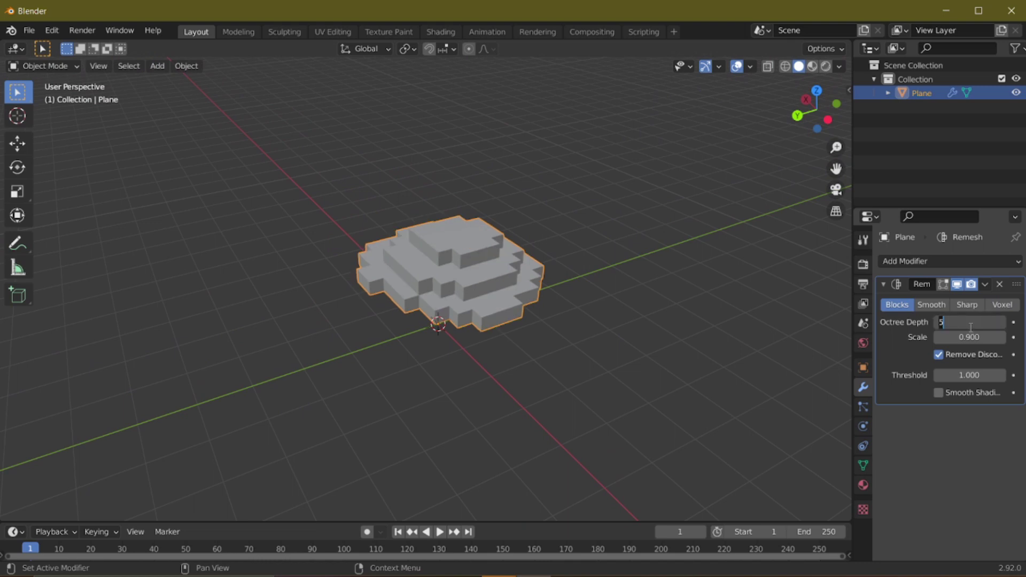
{"action": "key", "text": "Return"}
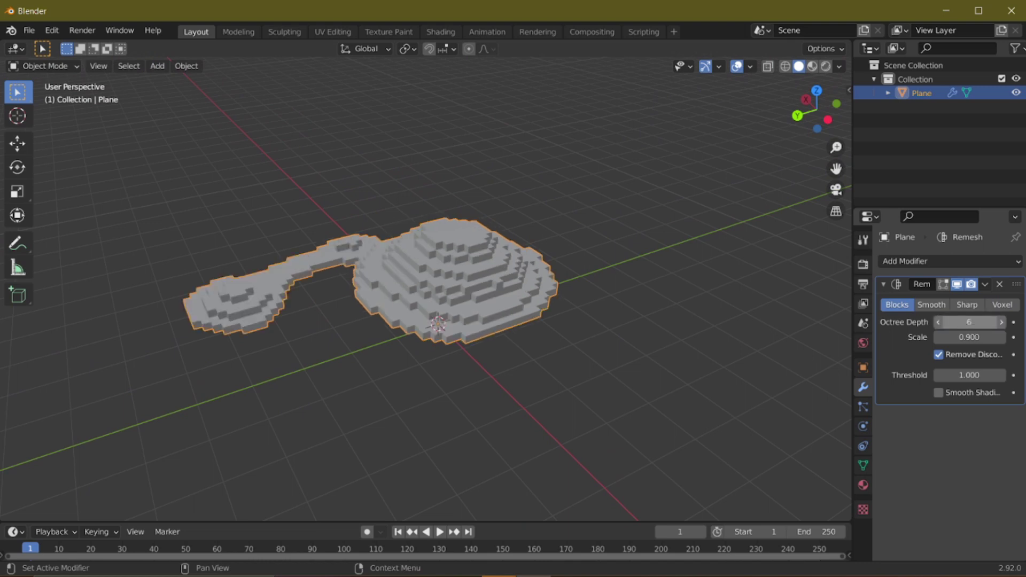
{"action": "key", "text": "Return"}
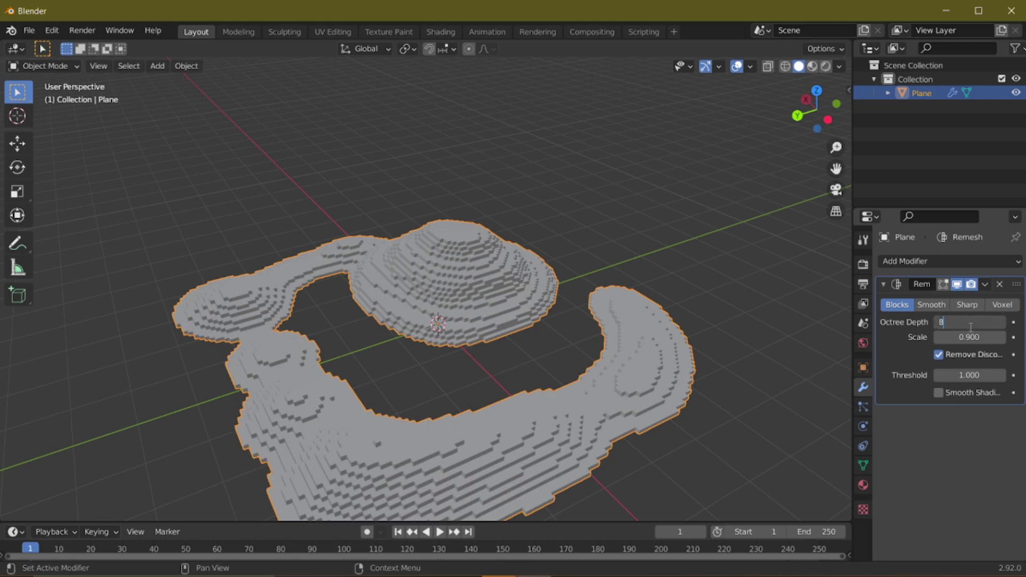
{"action": "key", "text": "Return"}
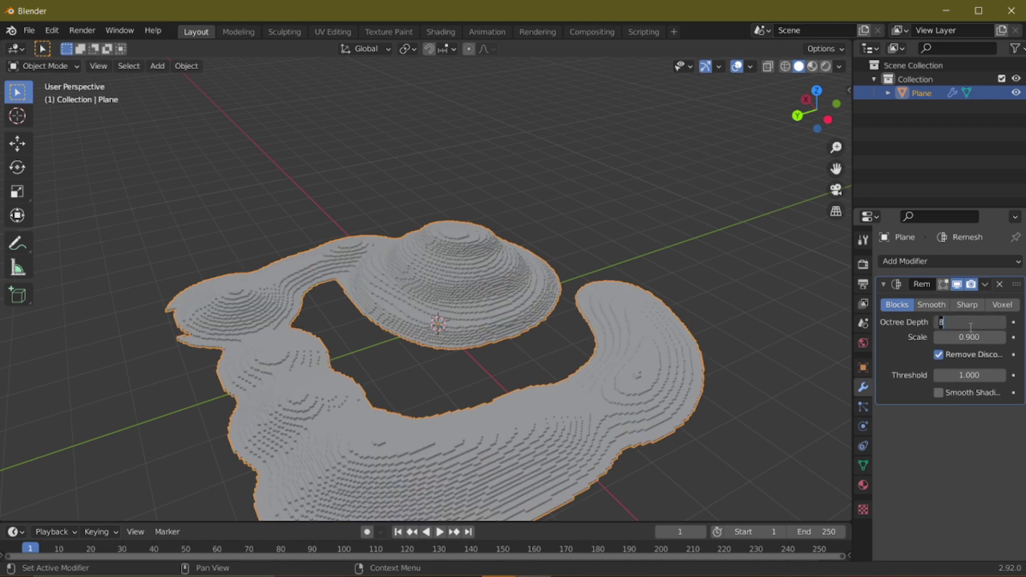
Set the Remesh octree depth to 7 and turn off Remove Disconnected
{"action": "type", "text": "7"}
{"action": "key", "text": "Return"}
Extrude the whole terrain mesh upwards by about 0.26 m to give it thickness
{"action": "key", "text": "Tab"}
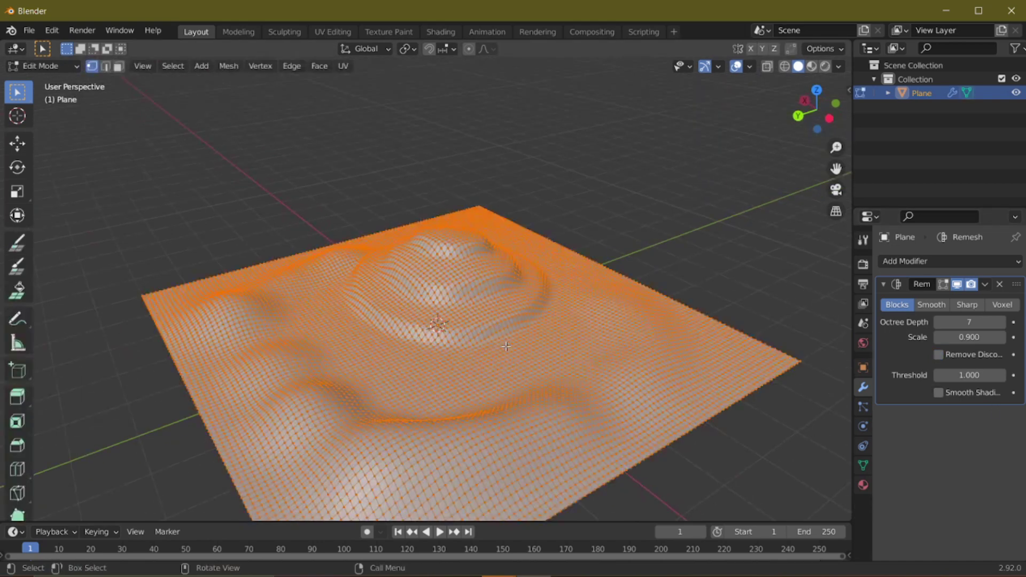
{"action": "middle_click_drag", "start_coordinate": [470, 353], "coordinate": [518, 330]}
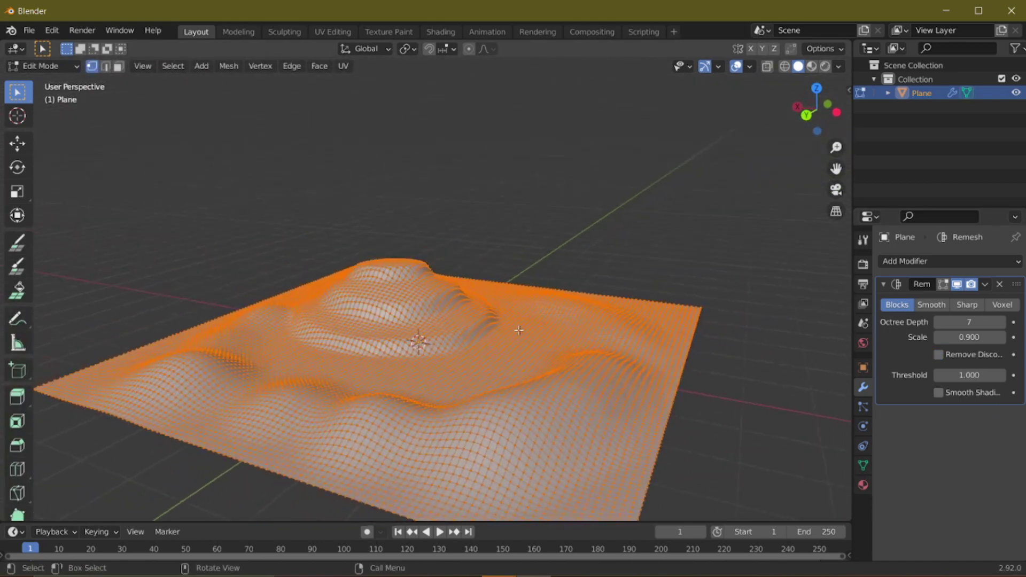
{"action": "key", "text": "e"}
{"action": "left_click", "coordinate": [474, 343]}
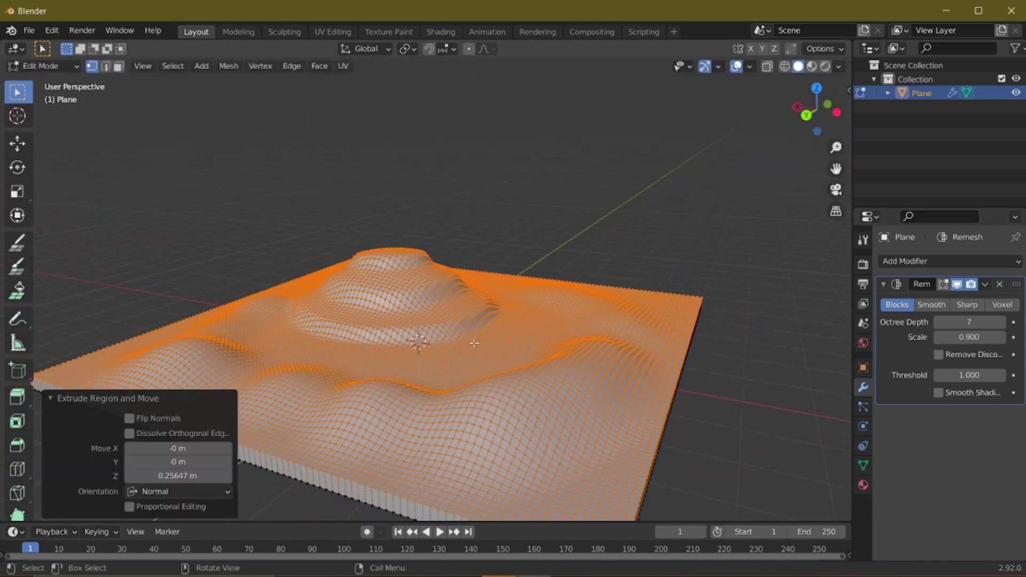
{"action": "key", "text": "Tab"}
{"action": "middle_click_drag", "start_coordinate": [462, 339], "coordinate": [414, 370]}
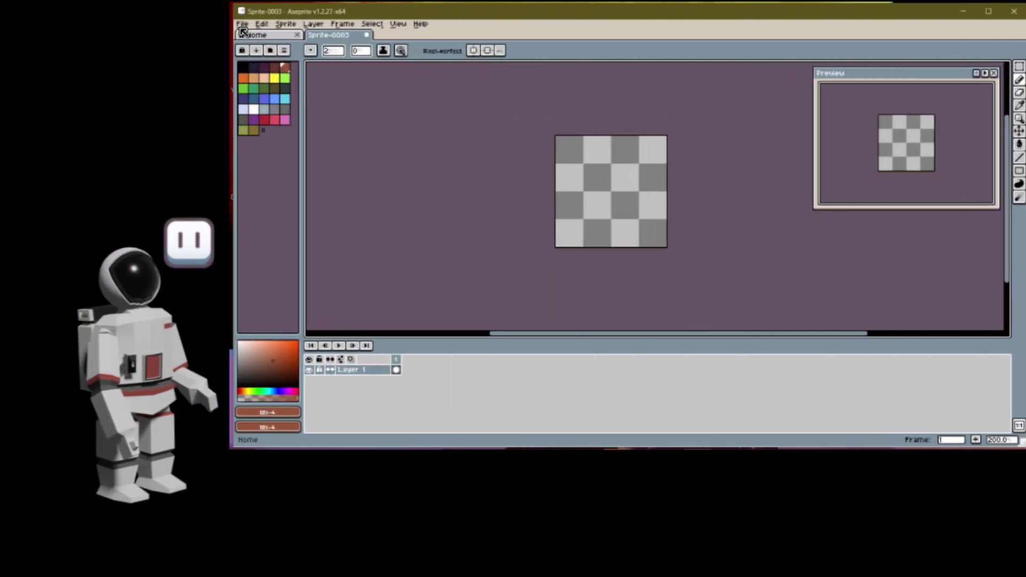
Switch to Aseprite and create a new 16 by 16 px RGB sprite with a transparent background
{"action": "left_click", "coordinate": [241, 26]}
{"action": "left_click", "coordinate": [260, 36]}
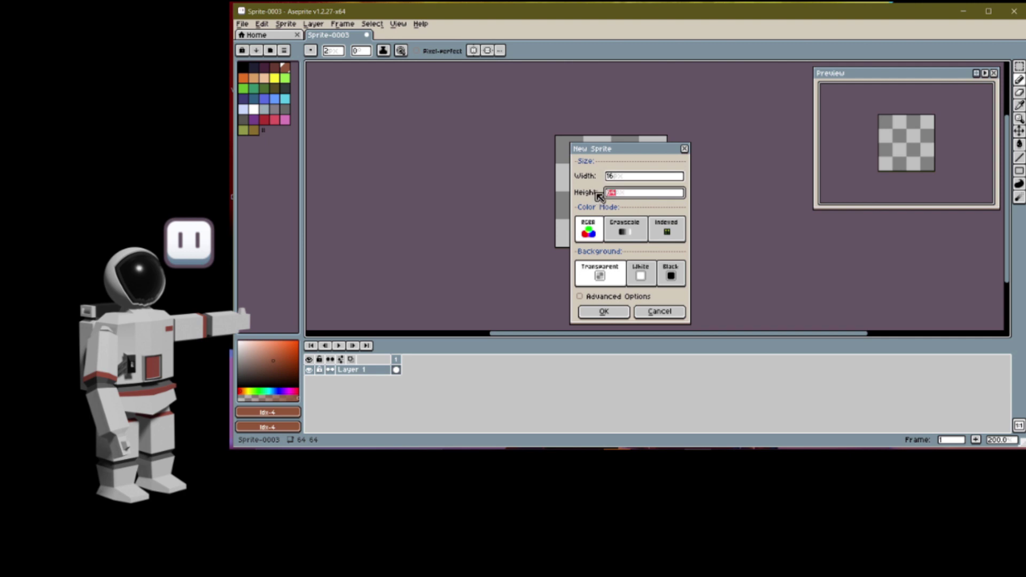
{"action": "left_click", "coordinate": [618, 313]}
{"action": "scroll", "coordinate": [656, 206], "scroll_direction": "up", "scroll_amount": 5}
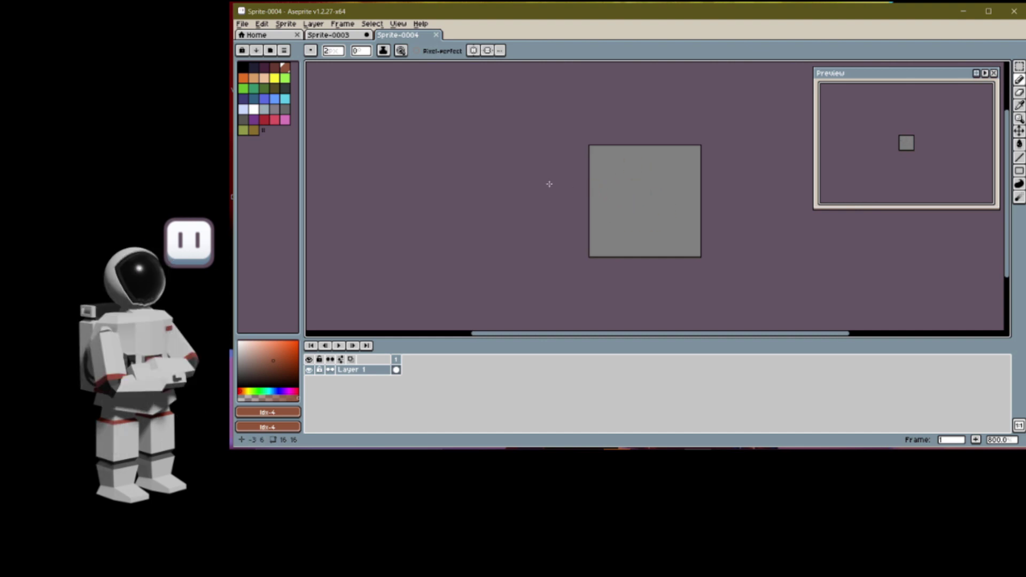
Find the Minecraft palette among the presets and load it for the sprite
{"action": "left_click", "coordinate": [272, 51]}
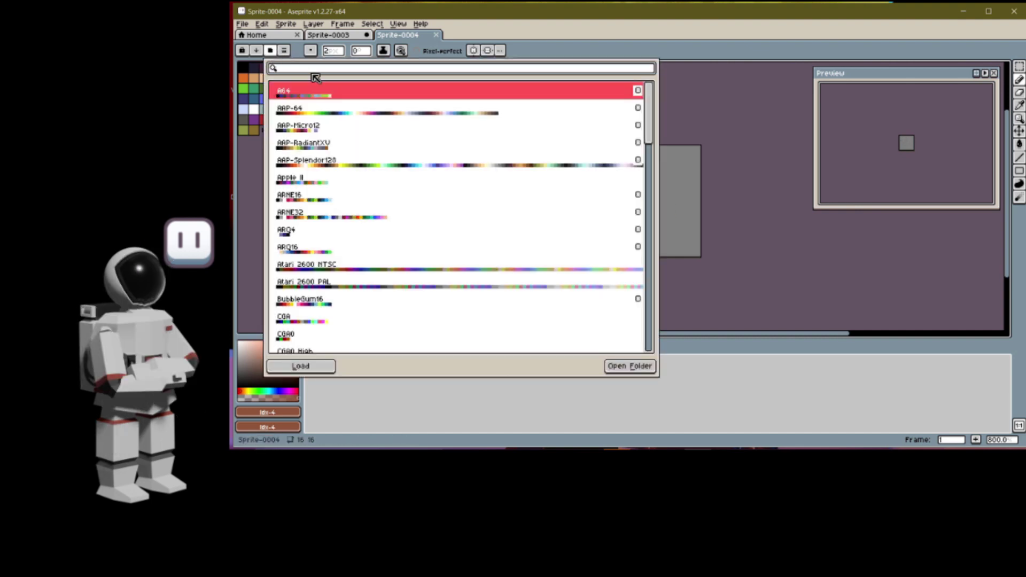
{"action": "type", "text": "min"}
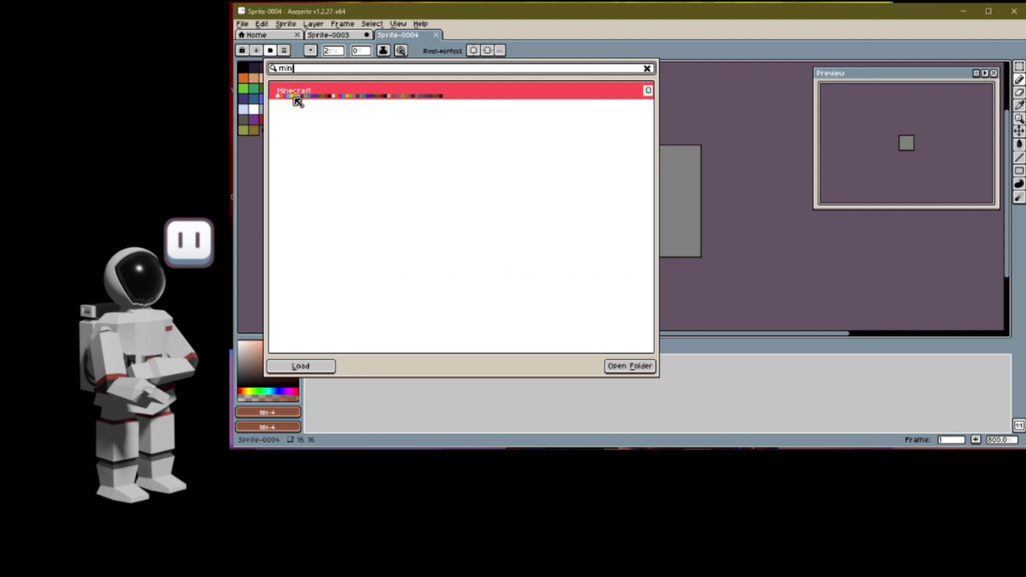
{"action": "left_click", "coordinate": [321, 370]}
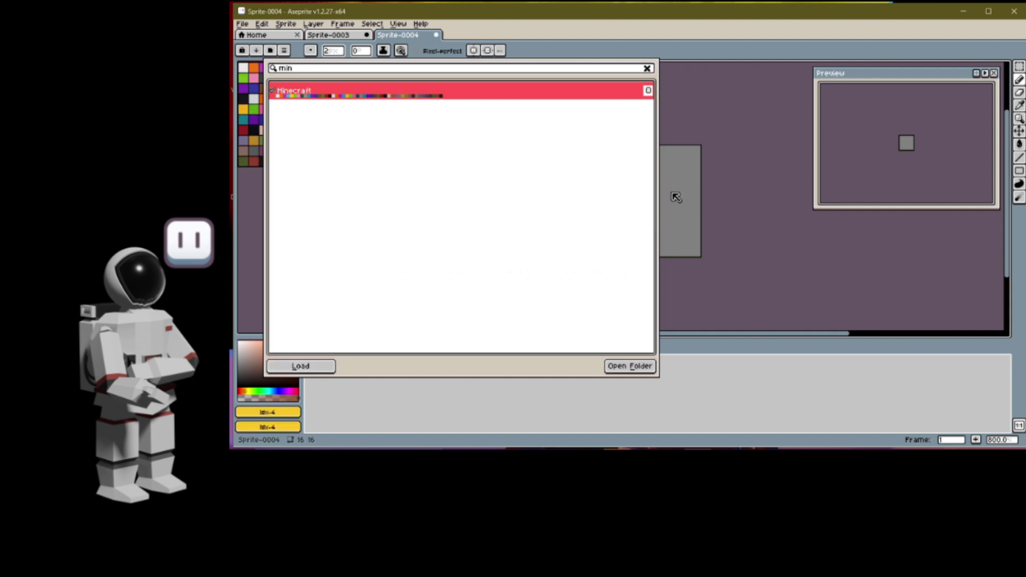
{"action": "left_click", "coordinate": [695, 266]}
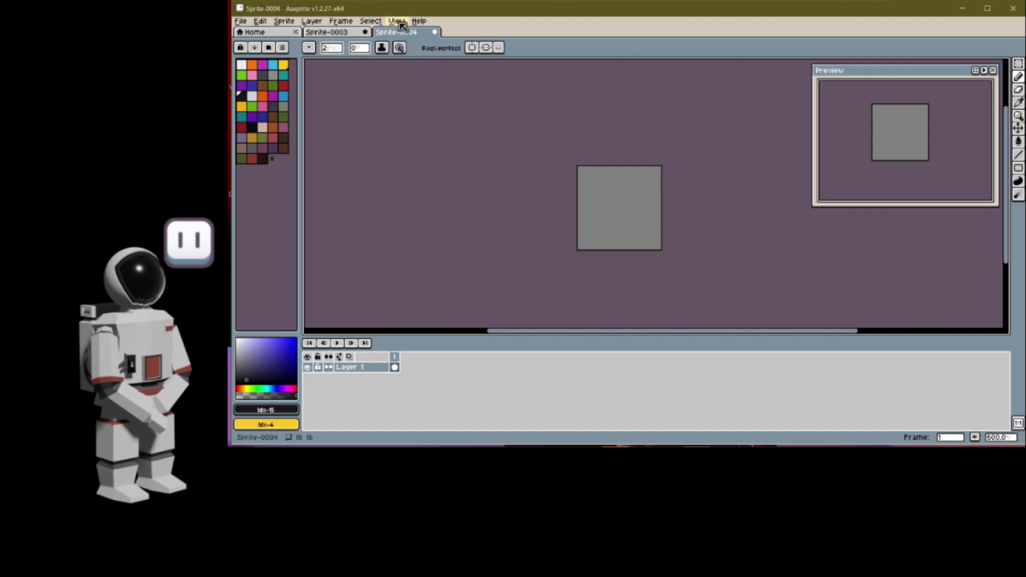
Turn on tiling in both axes and draw a jagged 1 px dark brown line across the upper half of the sprite
{"action": "left_click", "coordinate": [397, 21]}
{"action": "mouse_move", "coordinate": [446, 78]}
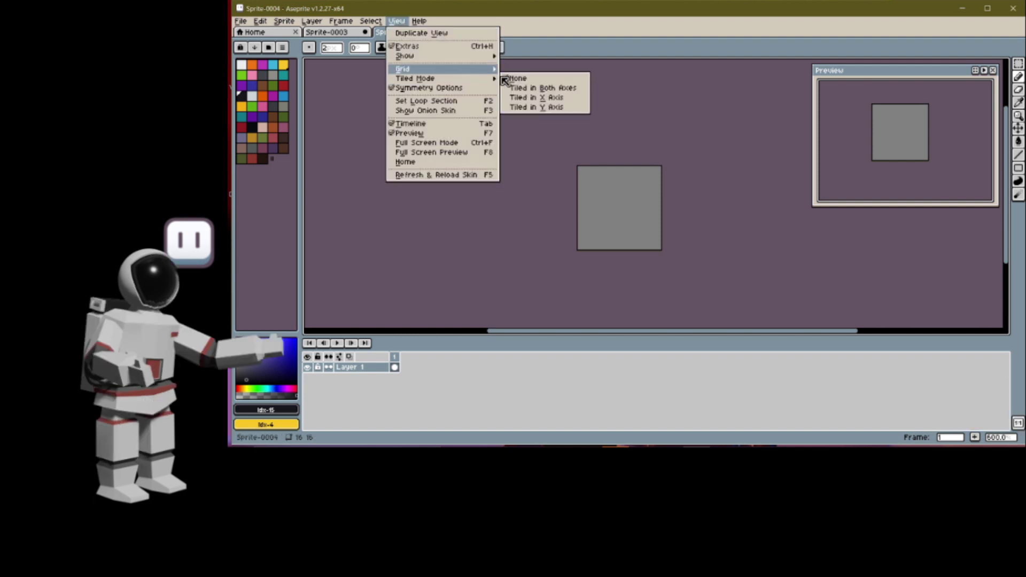
{"action": "left_click", "coordinate": [535, 91]}
{"action": "mouse_move", "coordinate": [566, 129]}
{"action": "middle_mouse_down"}
{"action": "mouse_move", "coordinate": [575, 149]}
{"action": "mouse_move", "coordinate": [559, 131]}
{"action": "middle_mouse_up"}
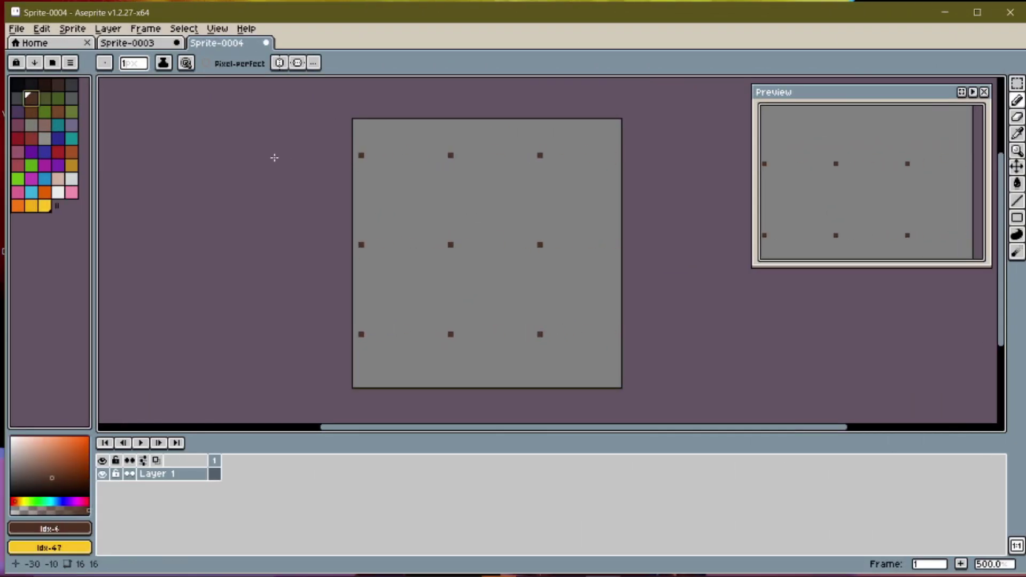
{"action": "mouse_move", "coordinate": [265, 157]}
{"action": "left_mouse_down"}
{"action": "mouse_move", "coordinate": [288, 146]}
{"action": "mouse_move", "coordinate": [321, 152]}
{"action": "mouse_move", "coordinate": [332, 140]}
{"action": "mouse_move", "coordinate": [348, 146]}
{"action": "mouse_move", "coordinate": [310, 145]}
{"action": "left_mouse_up"}
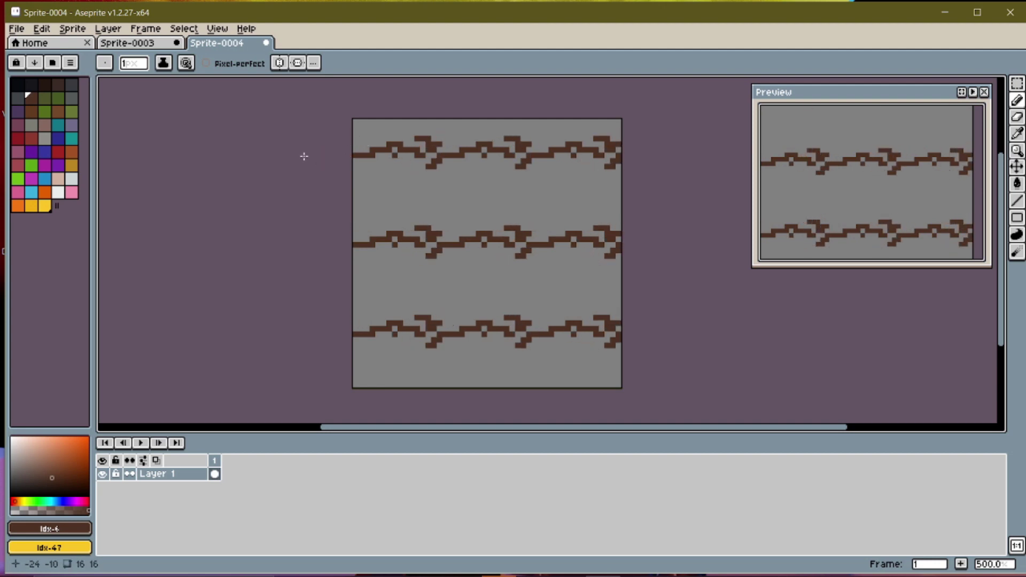
Sort the palette by green and fill the area above the brown line with bright green
{"action": "left_click", "coordinate": [34, 62]}
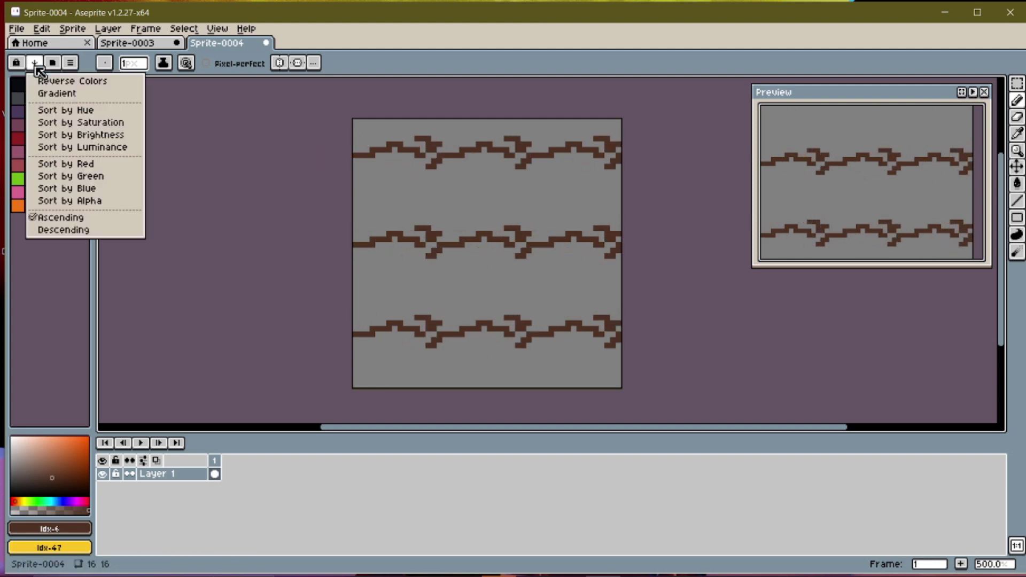
{"action": "left_click", "coordinate": [105, 188]}
{"action": "left_click", "coordinate": [72, 192]}
{"action": "left_click", "coordinate": [320, 166]}
{"action": "key", "text": "ctrl+z"}
{"action": "mouse_move", "coordinate": [191, 140]}
{"action": "left_mouse_down"}
{"action": "mouse_move", "coordinate": [176, 145]}
{"action": "mouse_move", "coordinate": [233, 142]}
{"action": "mouse_move", "coordinate": [256, 124]}
{"action": "mouse_move", "coordinate": [300, 126]}
{"action": "left_mouse_up"}
{"action": "left_click", "coordinate": [136, 63]}
{"action": "left_click", "coordinate": [127, 83]}
{"action": "left_click", "coordinate": [441, 132]}
{"action": "mouse_move", "coordinate": [135, 64]}
{"action": "left_mouse_down"}
{"action": "mouse_move", "coordinate": [146, 81]}
{"action": "mouse_move", "coordinate": [121, 83]}
{"action": "left_mouse_up"}
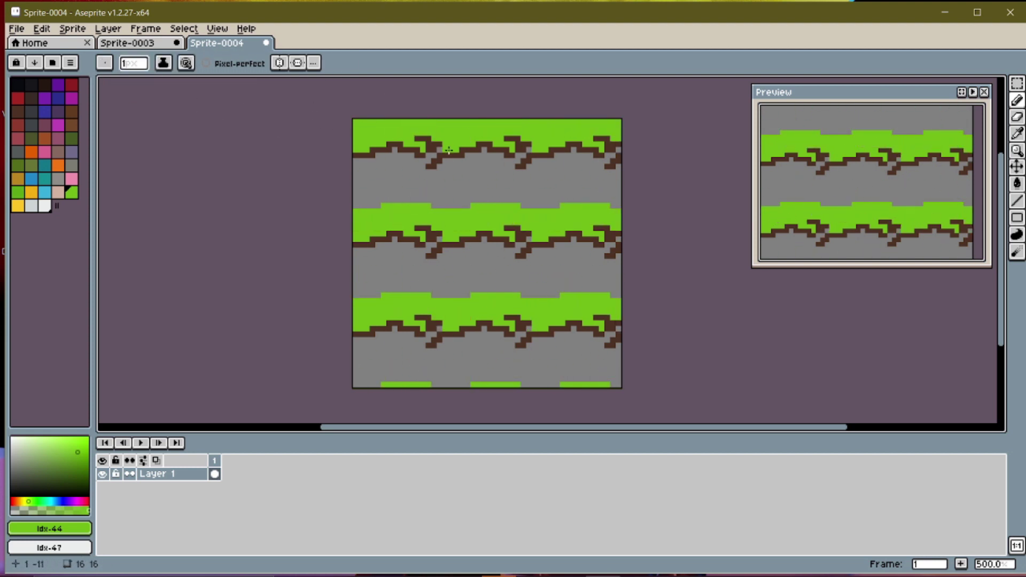
Speckle the grass band with a darker green of brightness 58 and erase the green spill on the sprite's bottom row
{"action": "left_click", "coordinate": [77, 461]}
{"action": "left_click", "coordinate": [285, 131]}
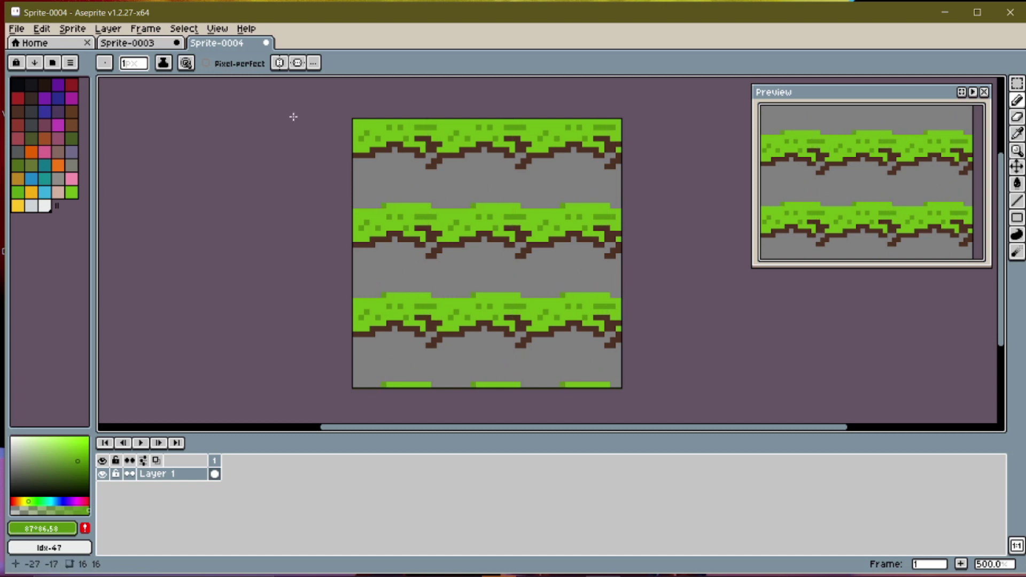
{"action": "left_click", "coordinate": [1016, 118]}
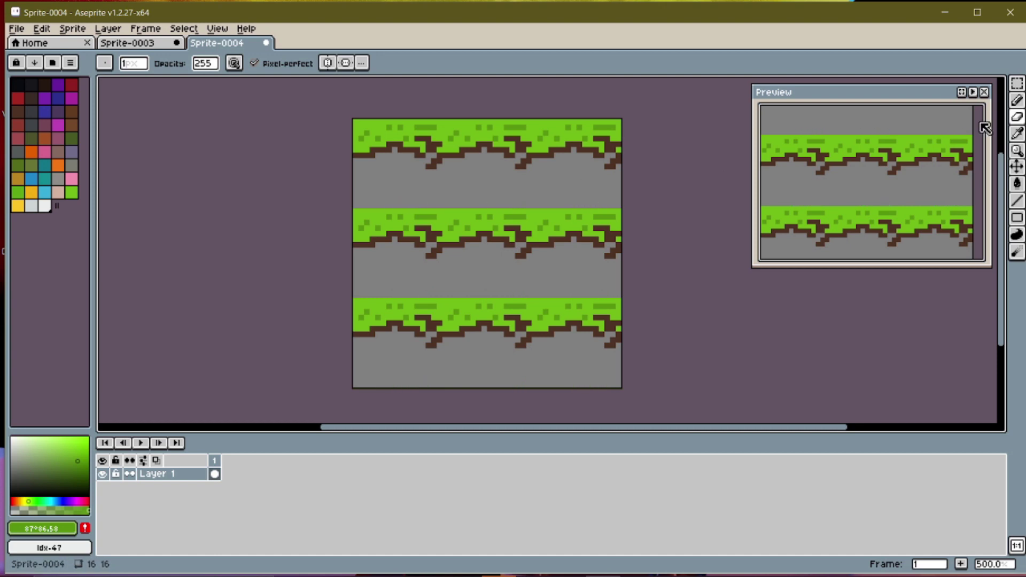
Scatter darker green pixels of brightness 49 across the grass band and undo the strokes that spill past the tile's top edge
{"action": "left_click", "coordinate": [1017, 100]}
{"action": "left_click", "coordinate": [78, 466]}
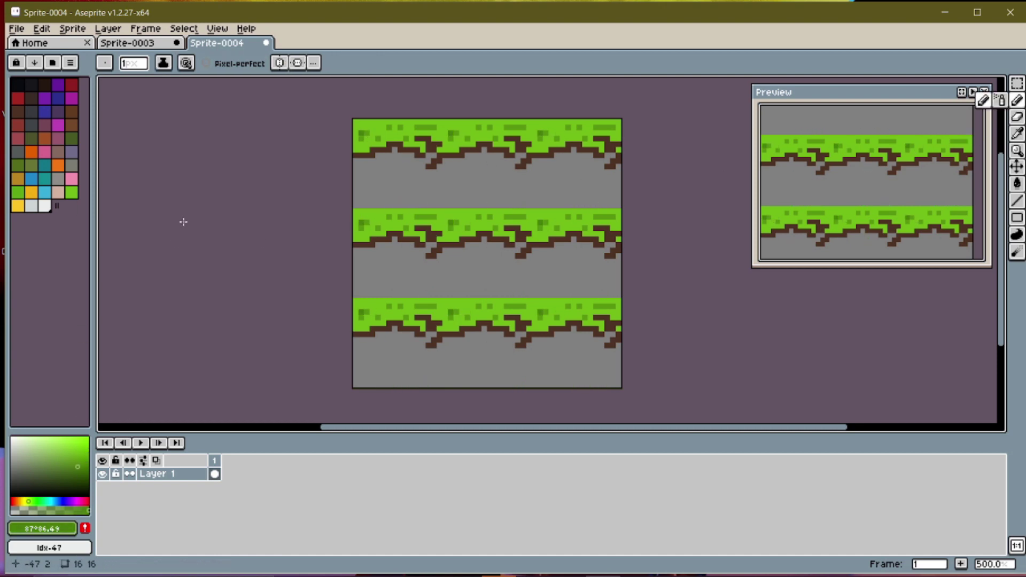
{"action": "left_click", "coordinate": [182, 222]}
{"action": "left_click", "coordinate": [198, 216]}
{"action": "left_click", "coordinate": [192, 229]}
{"action": "left_click", "coordinate": [187, 233]}
{"action": "left_click", "coordinate": [183, 211]}
{"action": "left_click", "coordinate": [216, 217]}
{"action": "left_click_drag", "start_coordinate": [231, 222], "coordinate": [232, 216]}
{"action": "left_click_drag", "start_coordinate": [216, 212], "coordinate": [210, 211]}
{"action": "left_click_drag", "start_coordinate": [237, 211], "coordinate": [248, 207]}
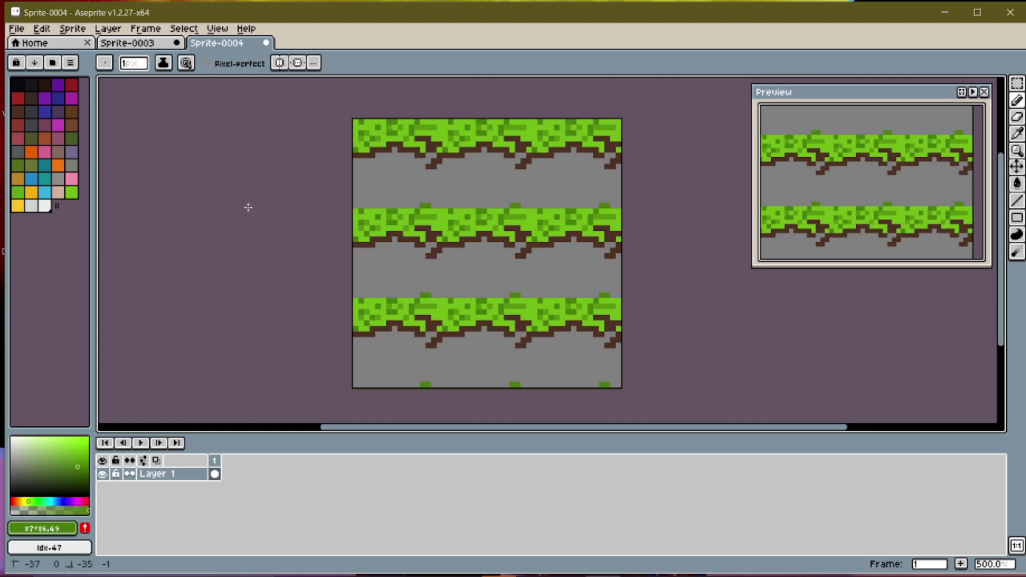
{"action": "key", "text": "ctrl+z"}
{"action": "key", "text": "ctrl+z"}
{"action": "key", "text": "ctrl+z"}
{"action": "key", "text": "ctrl+z"}
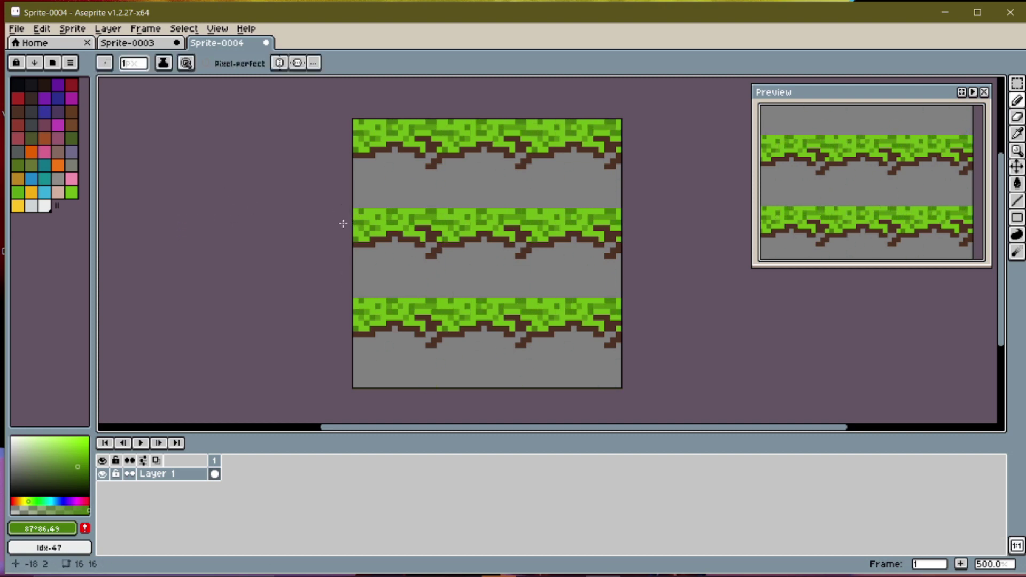
Paint a green band under the brown line and scatter darker green patches of brightness 39 across the area beneath it
{"action": "left_click_drag", "start_coordinate": [335, 230], "coordinate": [347, 256]}
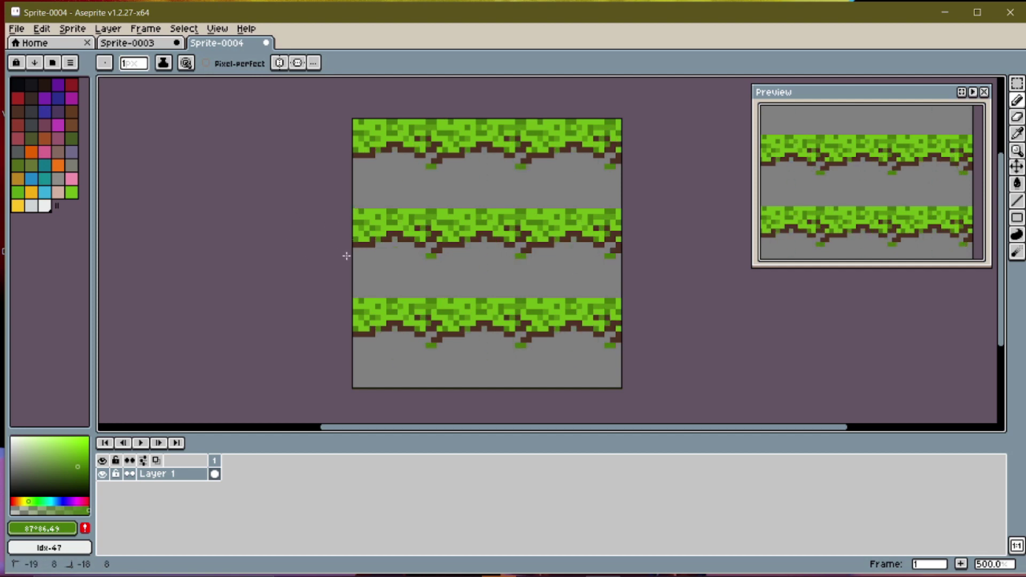
{"action": "left_click_drag", "start_coordinate": [273, 251], "coordinate": [308, 250]}
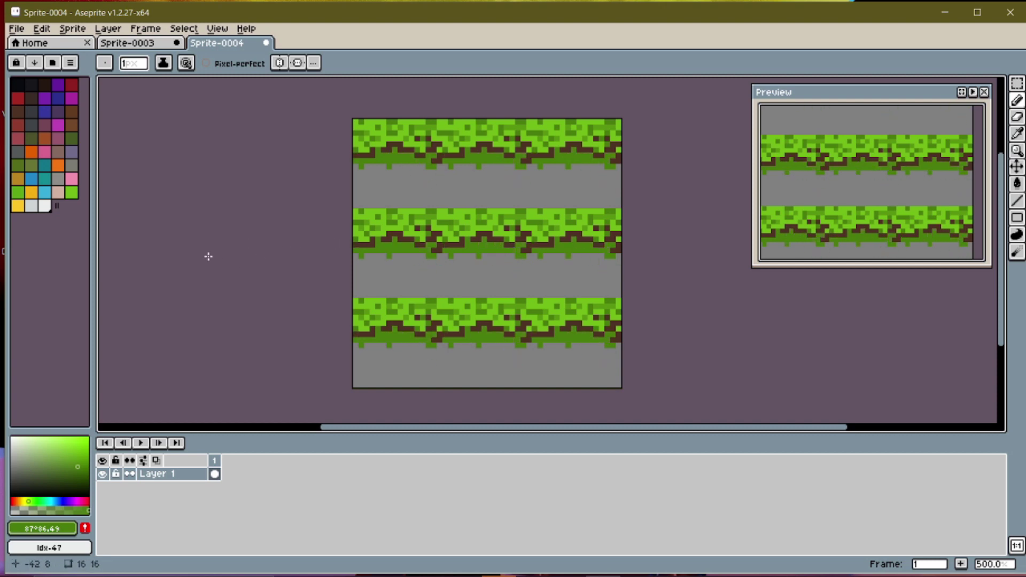
{"action": "left_click", "coordinate": [77, 472]}
{"action": "mouse_move", "coordinate": [200, 337]}
{"action": "left_mouse_down"}
{"action": "mouse_move", "coordinate": [221, 332]}
{"action": "mouse_move", "coordinate": [204, 313]}
{"action": "mouse_move", "coordinate": [205, 345]}
{"action": "mouse_move", "coordinate": [193, 353]}
{"action": "mouse_move", "coordinate": [222, 362]}
{"action": "mouse_move", "coordinate": [201, 366]}
{"action": "mouse_move", "coordinate": [240, 355]}
{"action": "mouse_move", "coordinate": [256, 367]}
{"action": "left_mouse_up"}
{"action": "left_click", "coordinate": [255, 354]}
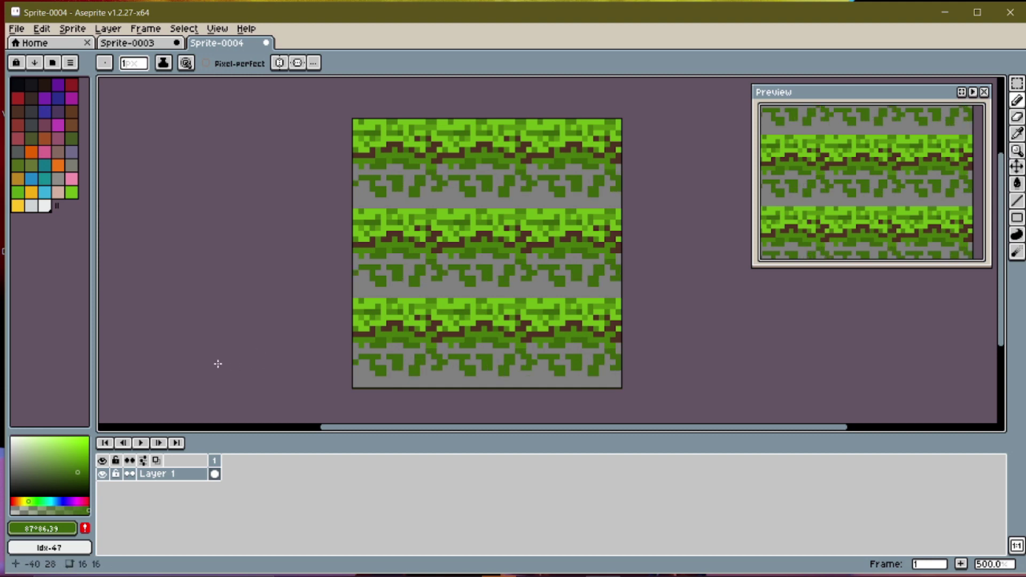
Fill the gaps between the patches in the lower half with an even darker green of brightness 33
{"action": "left_click", "coordinate": [79, 478]}
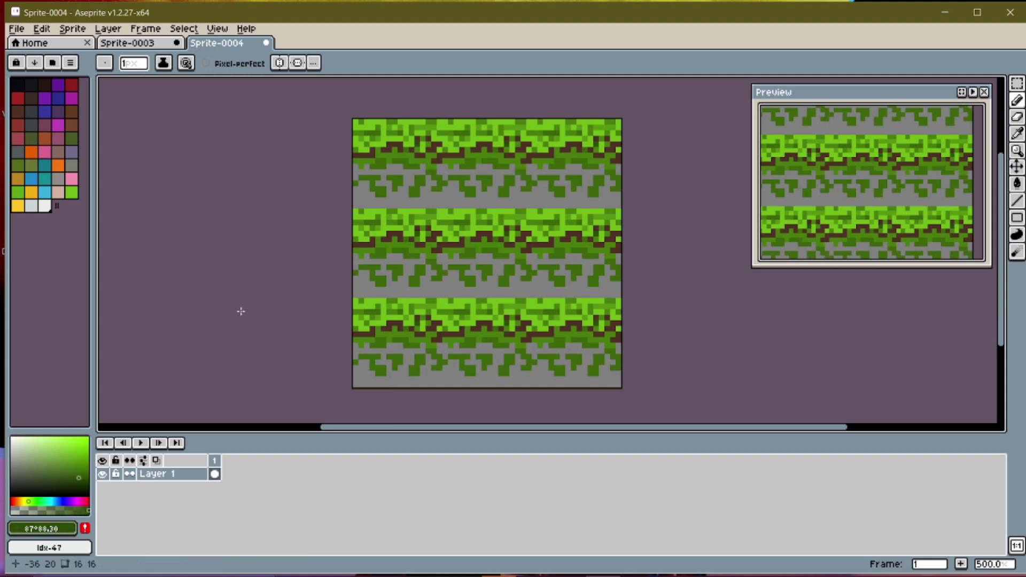
{"action": "left_click_drag", "start_coordinate": [214, 256], "coordinate": [177, 261]}
{"action": "mouse_move", "coordinate": [180, 261]}
{"action": "left_mouse_down"}
{"action": "mouse_move", "coordinate": [224, 270]}
{"action": "mouse_move", "coordinate": [222, 280]}
{"action": "left_mouse_up"}
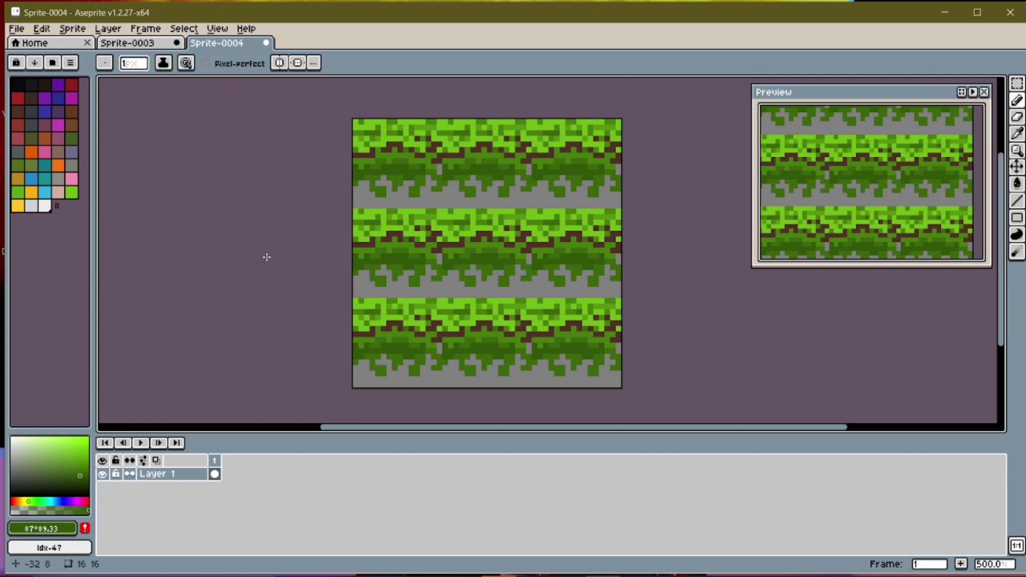
{"action": "left_click_drag", "start_coordinate": [205, 266], "coordinate": [206, 273]}
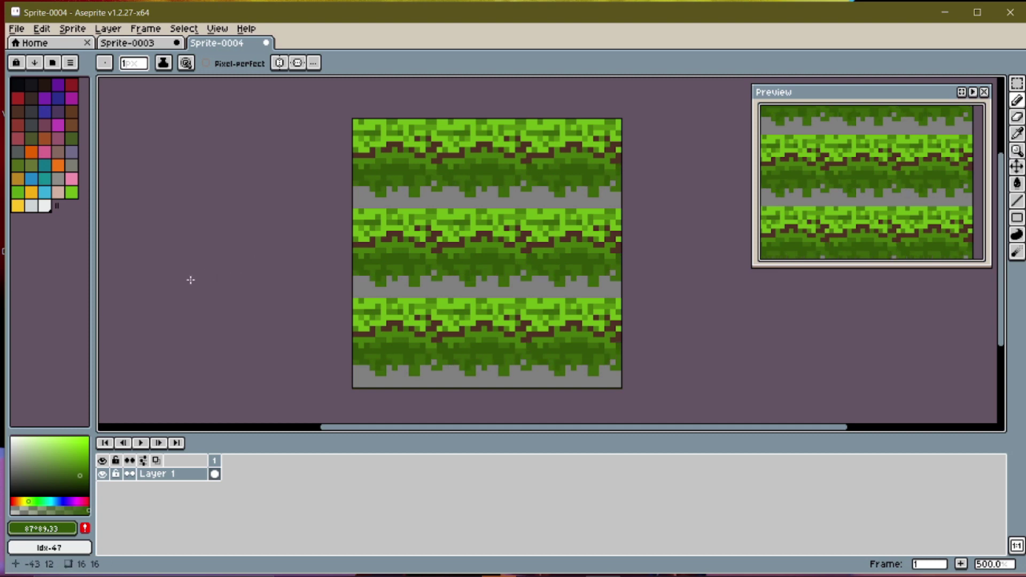
{"action": "left_click_drag", "start_coordinate": [177, 282], "coordinate": [208, 282]}
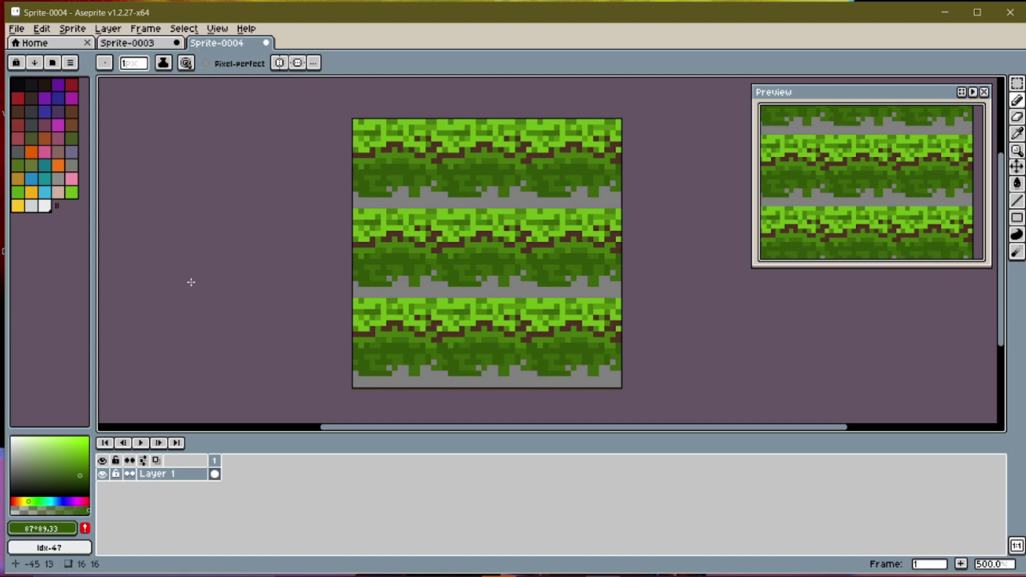
Sample the dark green #335709 and extend the dark pixels downward towards the tile's bottom edge
{"action": "key", "text": "i"}
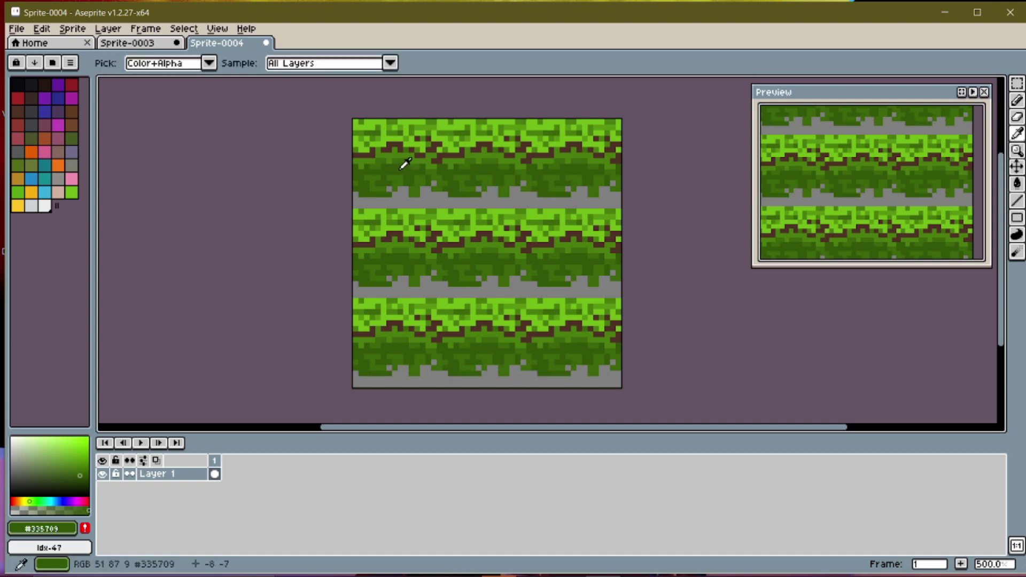
{"action": "left_click", "coordinate": [1017, 100]}
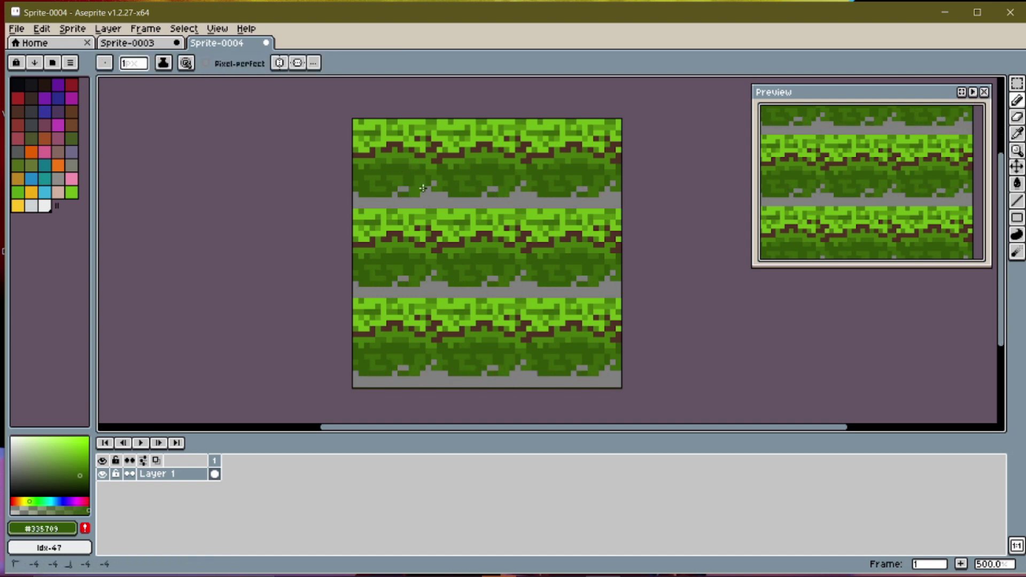
{"action": "left_click", "coordinate": [389, 200]}
{"action": "left_click_drag", "start_coordinate": [357, 200], "coordinate": [400, 200]}
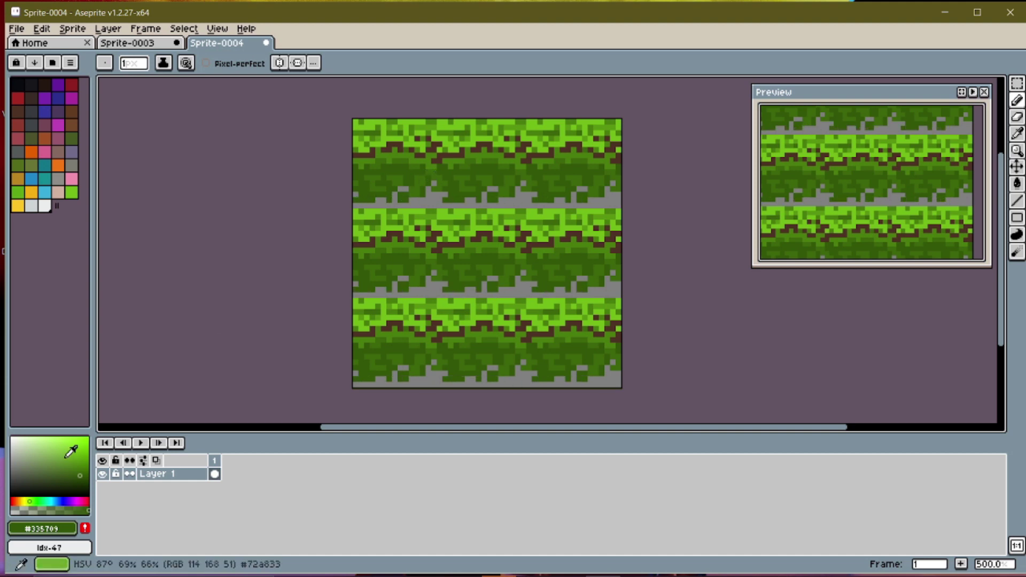
Add lighter green pixels of brightness 45 in the lower half and across most of its remaining gaps
{"action": "left_click", "coordinate": [79, 470]}
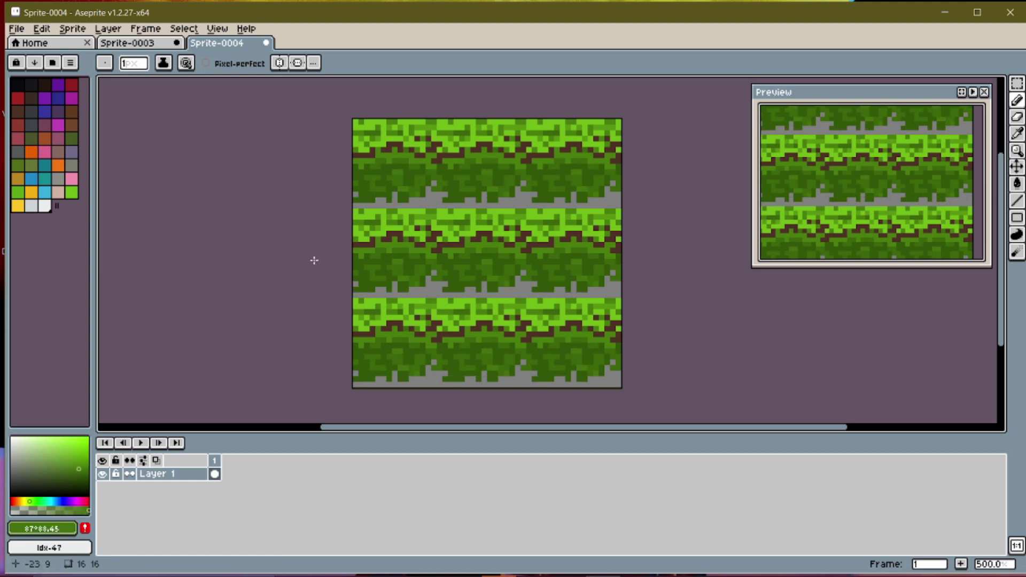
{"action": "left_click_drag", "start_coordinate": [271, 195], "coordinate": [265, 196]}
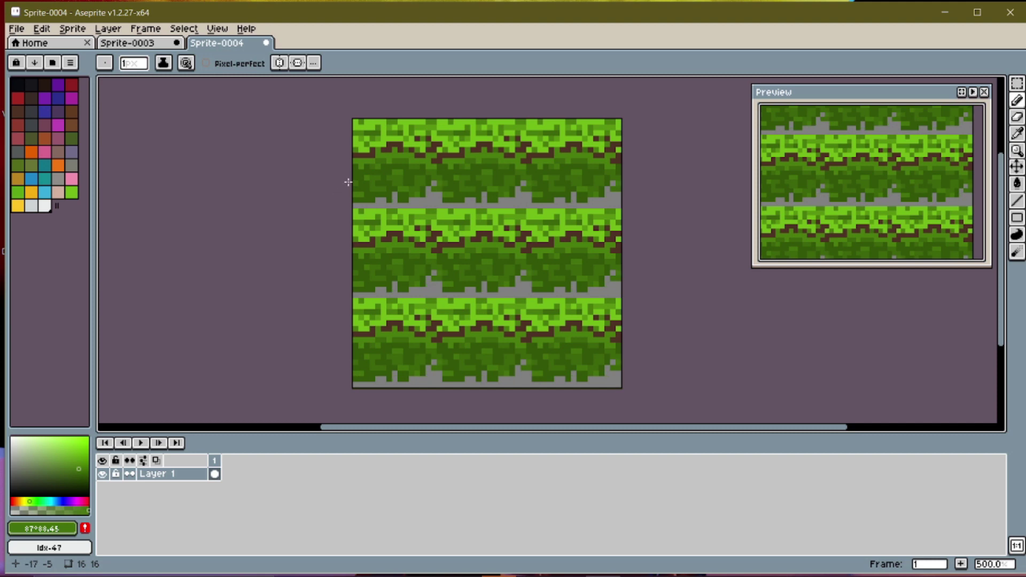
{"action": "left_click_drag", "start_coordinate": [345, 195], "coordinate": [330, 202]}
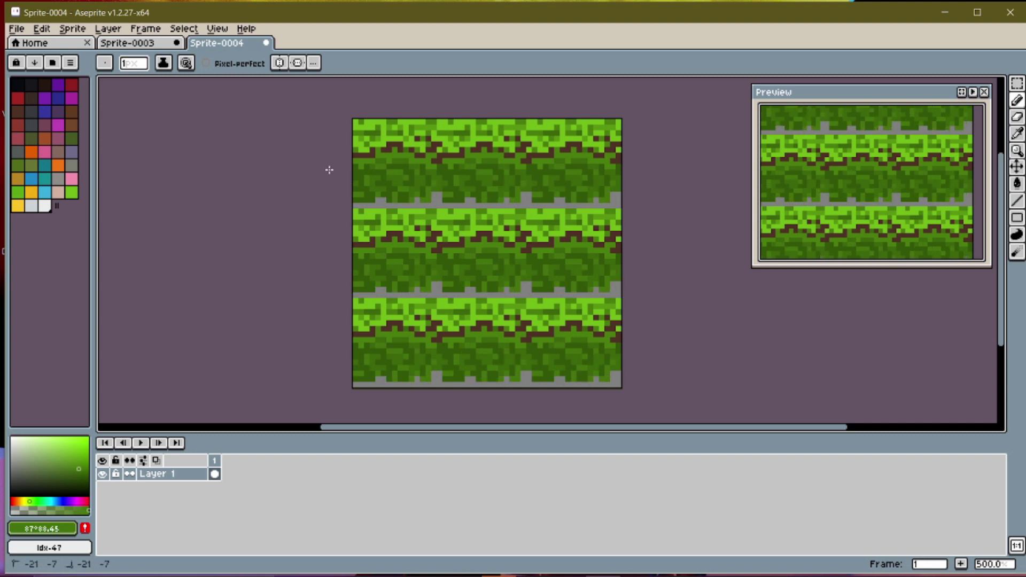
{"action": "left_click_drag", "start_coordinate": [280, 200], "coordinate": [296, 199]}
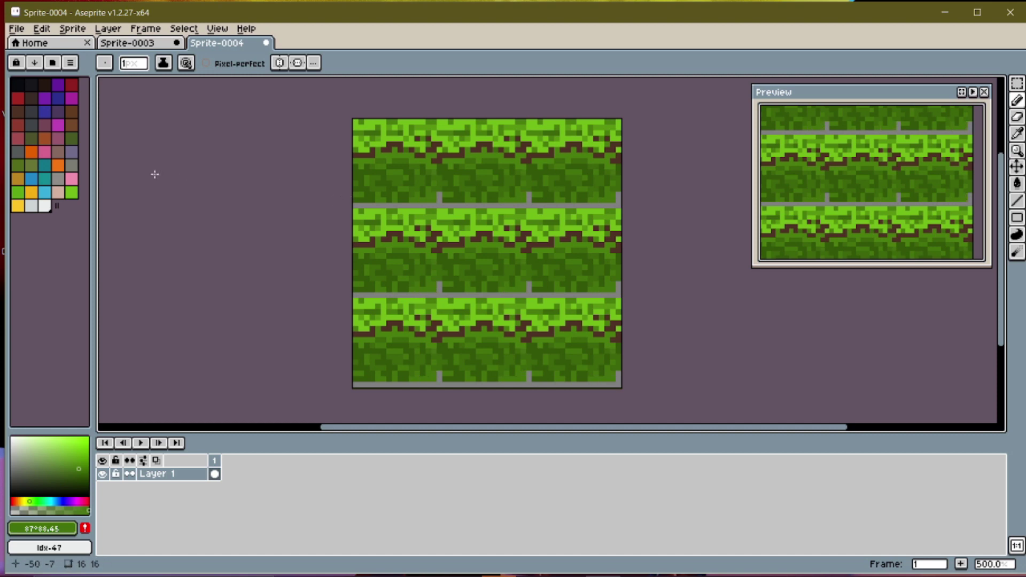
Sample the dark green #335709 again and fill the remaining vertical gap at the tile's lower right edge
{"action": "left_click", "coordinate": [1017, 133]}
{"action": "key", "text": "p"}
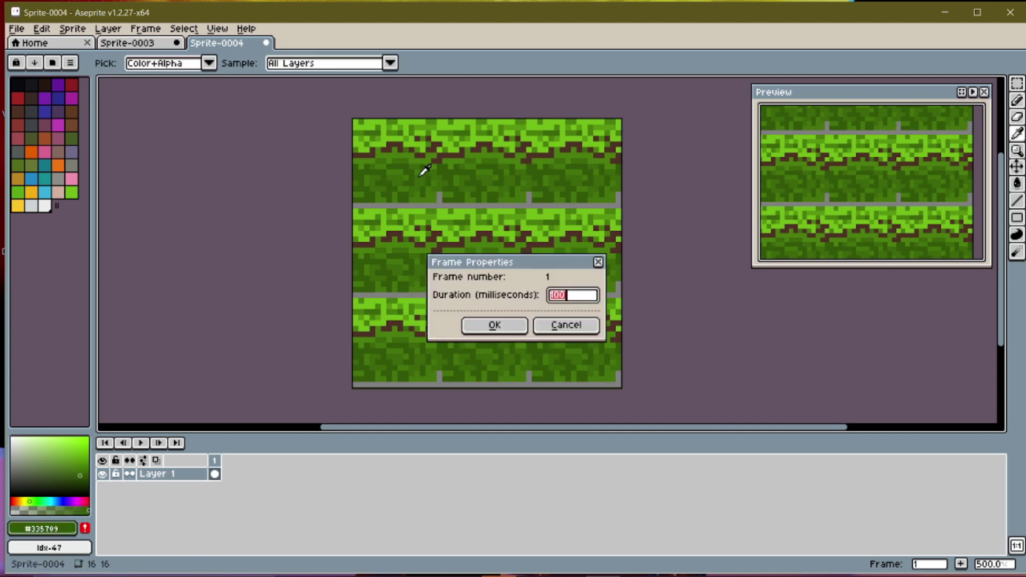
{"action": "left_click", "coordinate": [599, 262]}
{"action": "left_click", "coordinate": [1017, 100]}
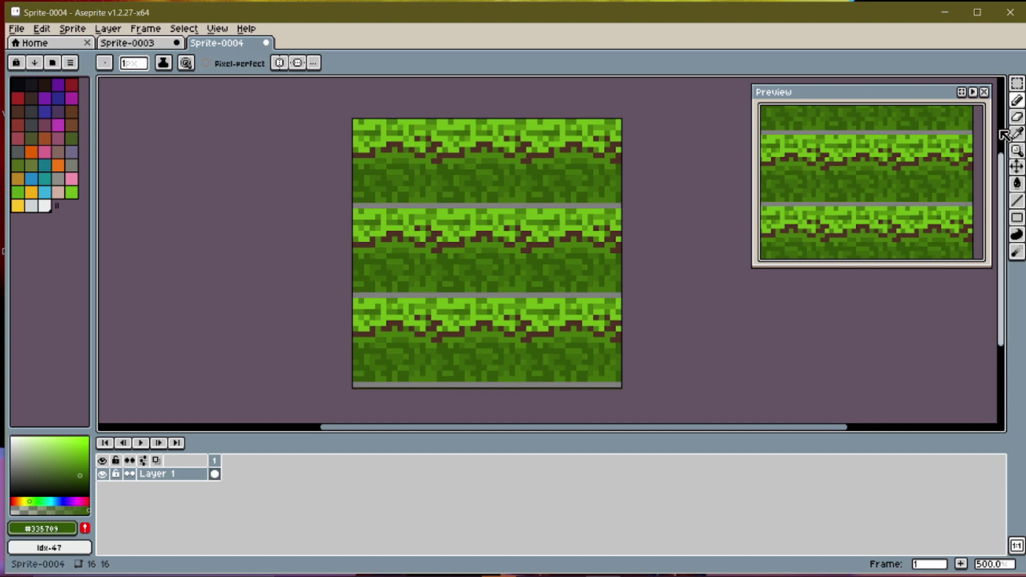
Sample the lighter green #4b7d10 and paint most of the tile's bottom row, leaving a few empty pixels
{"action": "left_click", "coordinate": [1017, 133]}
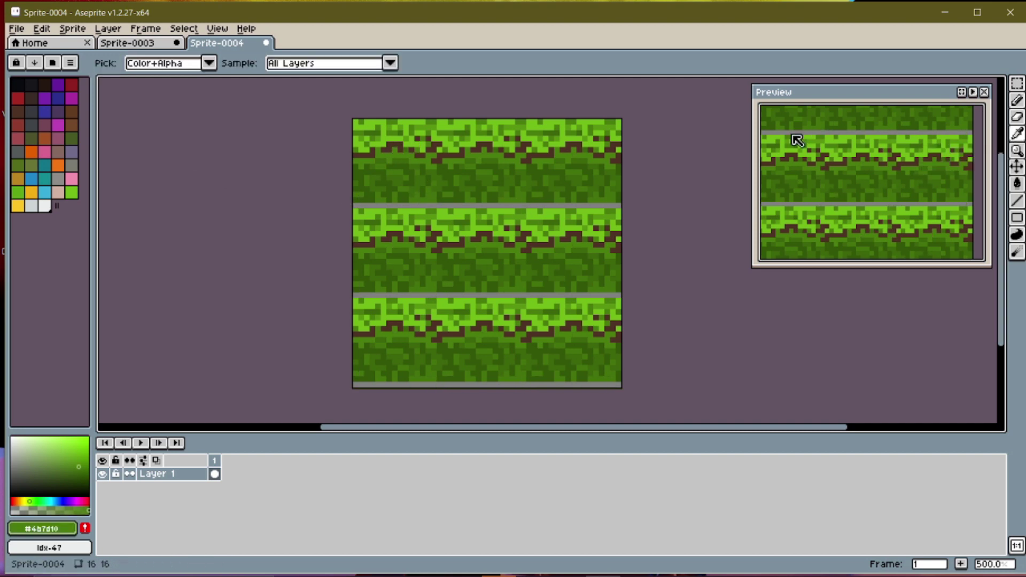
{"action": "key", "text": "b"}
{"action": "mouse_move", "coordinate": [640, 204]}
{"action": "left_mouse_down"}
{"action": "mouse_move", "coordinate": [674, 206]}
{"action": "mouse_move", "coordinate": [664, 201]}
{"action": "left_mouse_up"}
Sample the brown #4d3324, fill the empty bottom-row pixels and dot a few brown pixels in the lower green area
{"action": "key", "text": "i"}
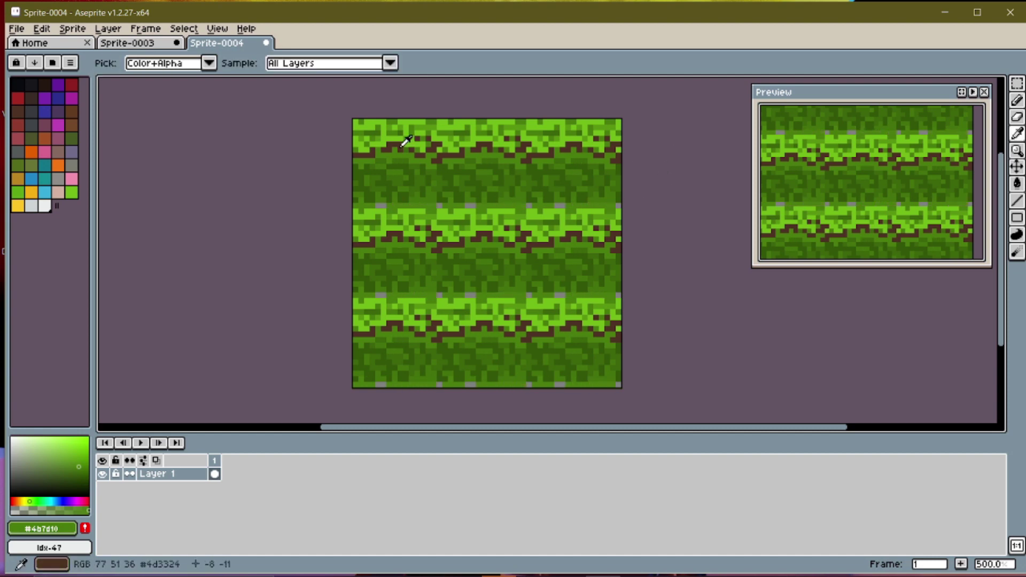
{"action": "left_click", "coordinate": [406, 140]}
{"action": "key", "text": "b"}
{"action": "left_click", "coordinate": [380, 205]}
{"action": "left_click", "coordinate": [439, 206]}
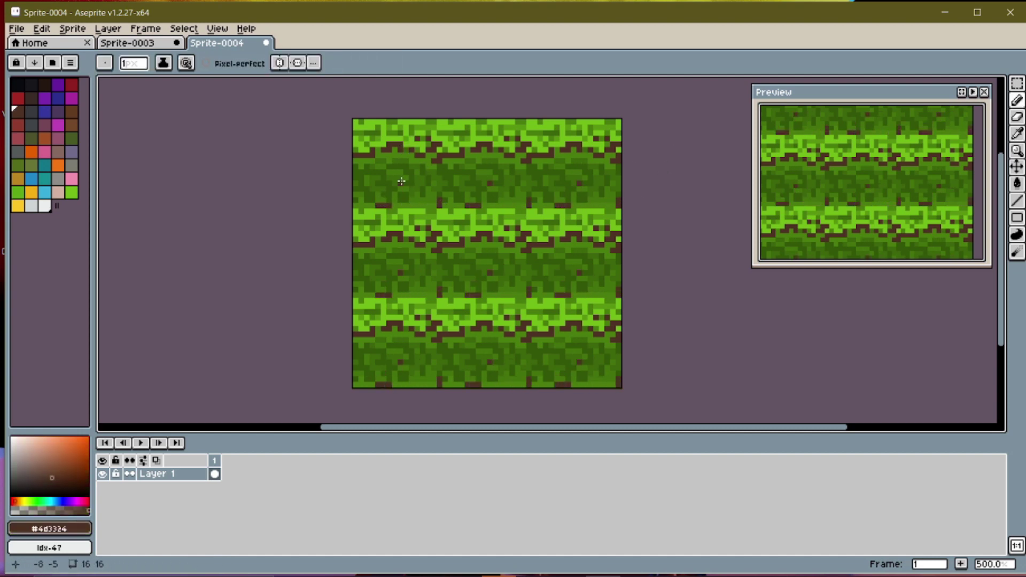
Turn off tiled mode to show the single 16 by 16 px grass tile
{"action": "left_click", "coordinate": [217, 29]}
{"action": "mouse_move", "coordinate": [299, 102]}
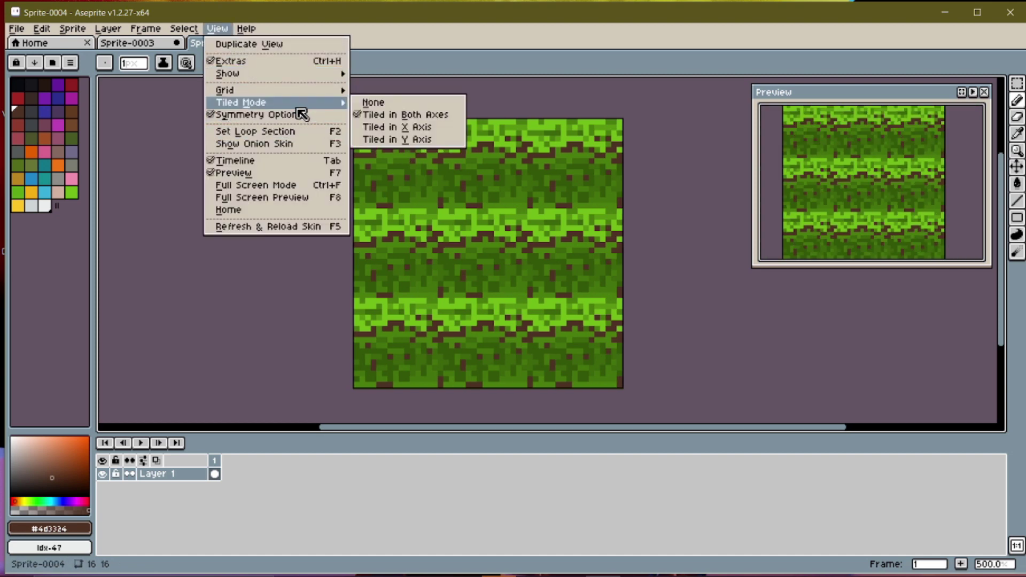
{"action": "left_click", "coordinate": [378, 100]}
{"action": "scroll", "coordinate": [497, 246], "scroll_direction": "up", "scroll_amount": 3}
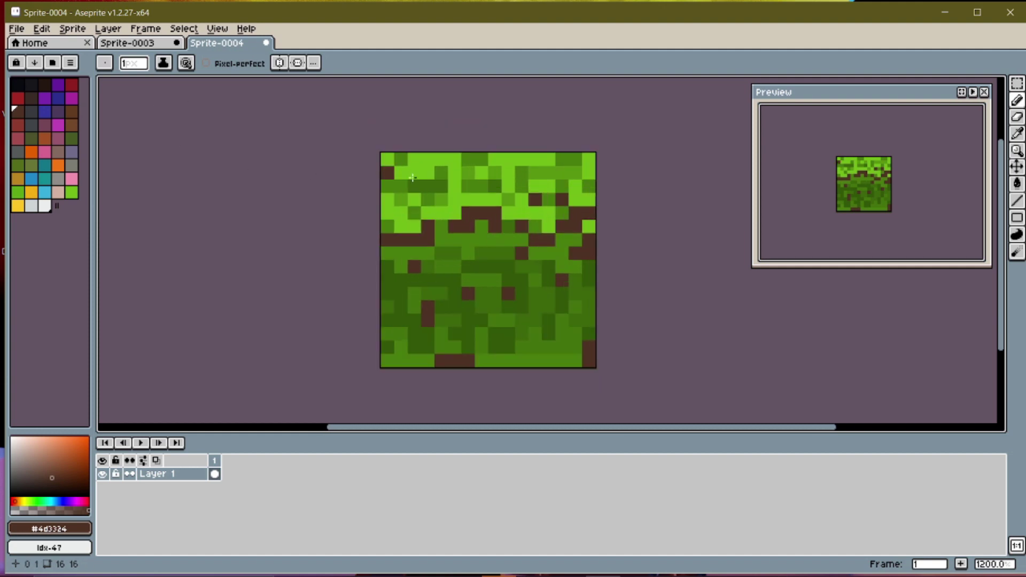
Select the whole 16 by 16 px grass tile with the rectangular marquee, copy it, and switch to the 64 by 64 px Sprite-0003
{"action": "left_click_drag", "start_coordinate": [1017, 83], "coordinate": [1000, 82]}
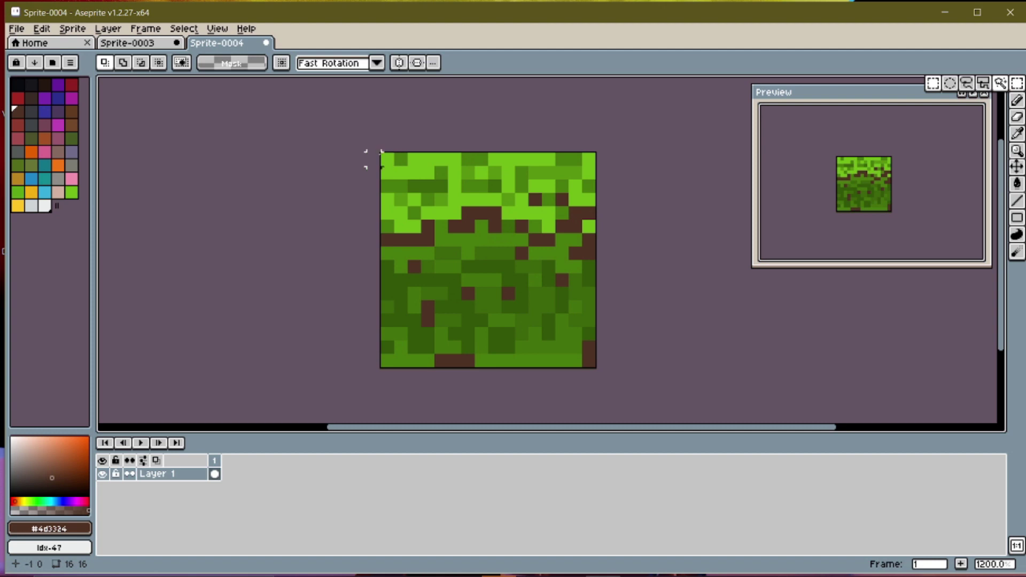
{"action": "left_click_drag", "start_coordinate": [380, 154], "coordinate": [596, 368]}
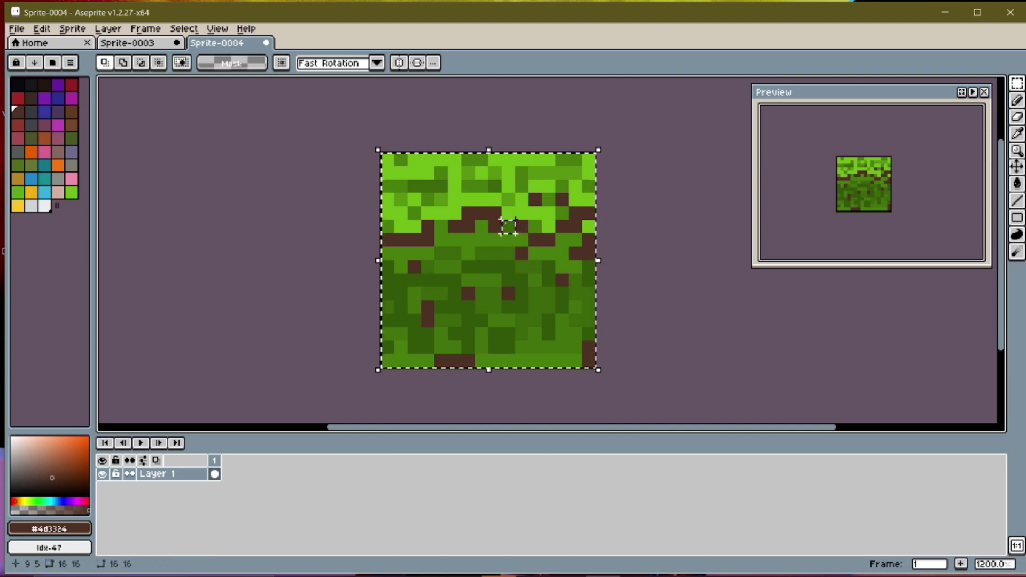
{"action": "key", "text": "ctrl+z"}
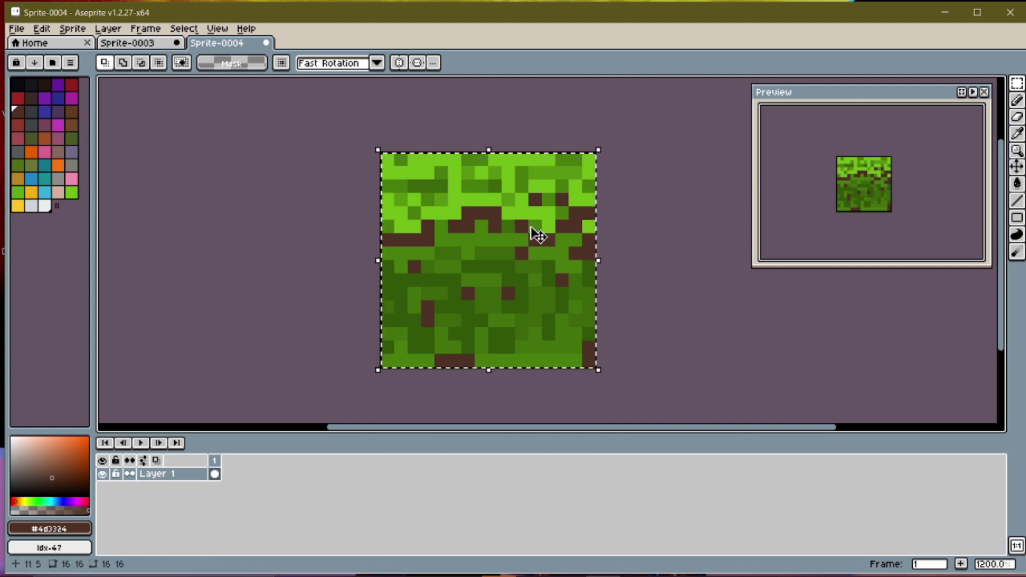
{"action": "left_click", "coordinate": [150, 44]}
{"action": "scroll", "coordinate": [463, 186], "scroll_direction": "up", "scroll_amount": 3}
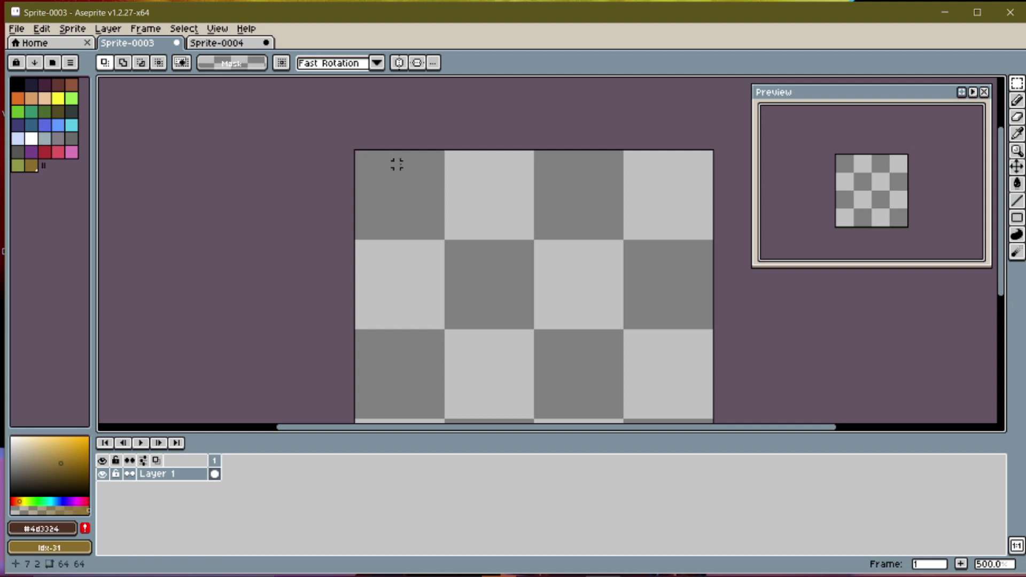
Paste the copied grass side tile into the first cell of the 64 by 64 px sprite and return to Sprite-0004
{"action": "key", "text": "ctrl+v"}
{"action": "left_click", "coordinate": [459, 193]}
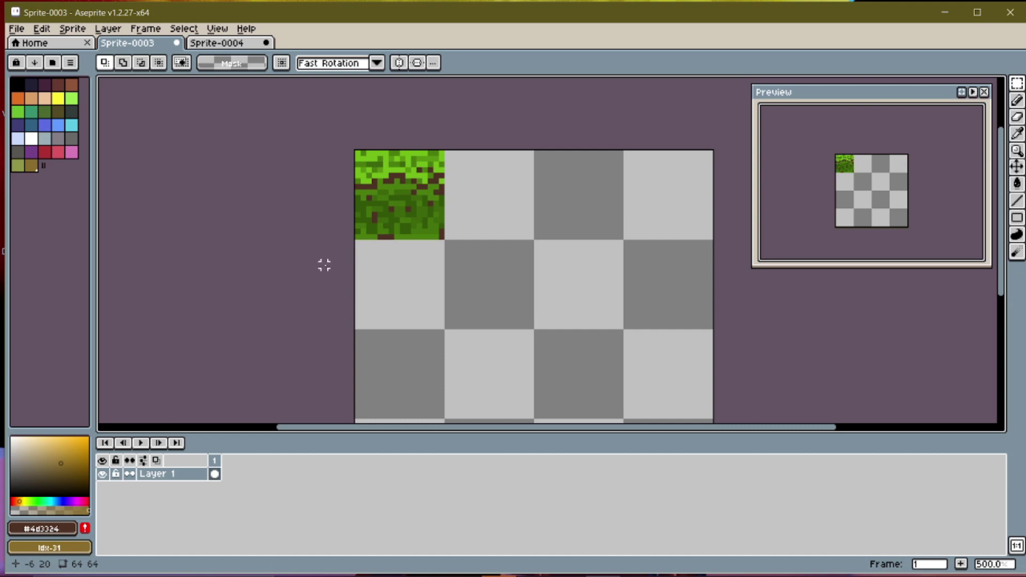
{"action": "left_click", "coordinate": [230, 43]}
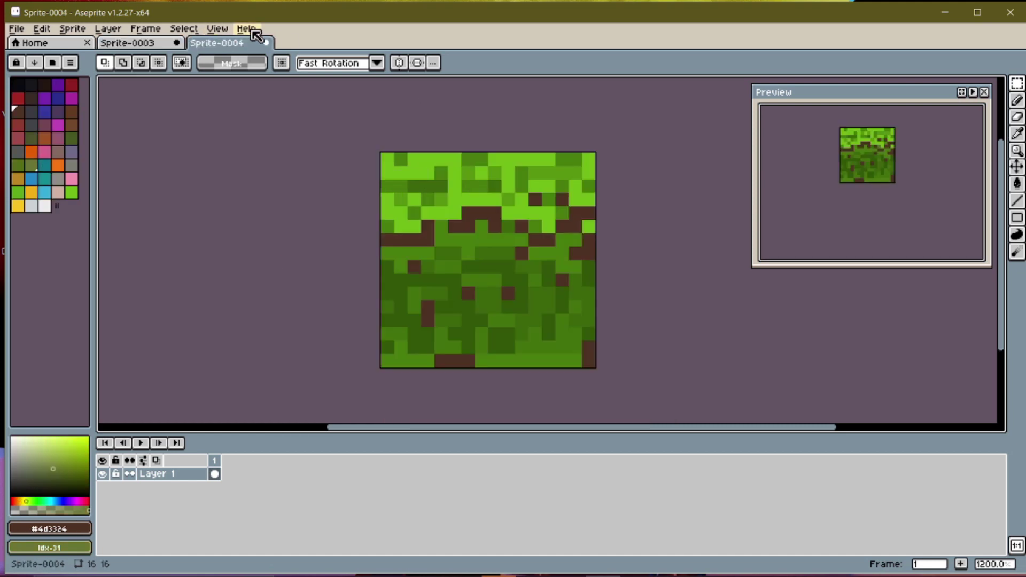
Turn on tiled mode in both axes for the 16 by 16 px grass tile
{"action": "left_click", "coordinate": [217, 28]}
{"action": "mouse_move", "coordinate": [251, 101]}
{"action": "left_click", "coordinate": [398, 114]}
{"action": "scroll", "coordinate": [400, 155], "scroll_direction": "down", "scroll_amount": 2}
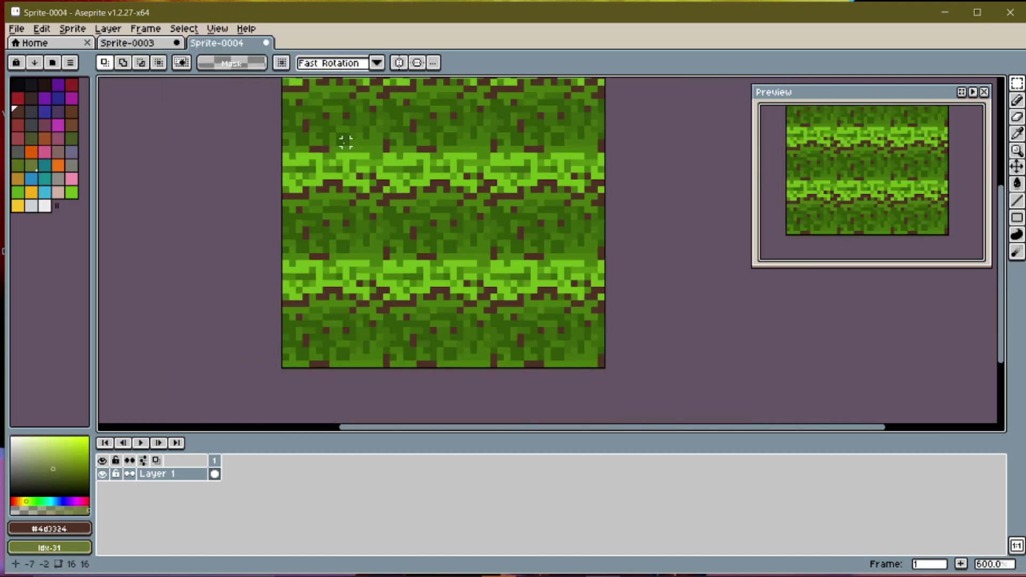
Select the 16 by 6 px bright grass strip along the tile's top and cover the darker area below with it
{"action": "left_click", "coordinate": [1014, 85]}
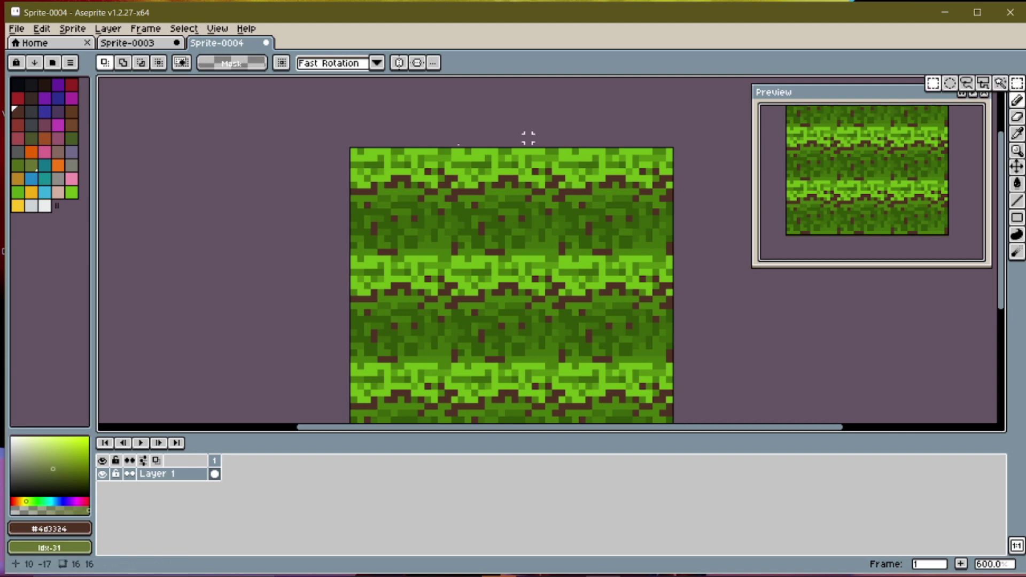
{"action": "left_click_drag", "start_coordinate": [353, 152], "coordinate": [454, 192]}
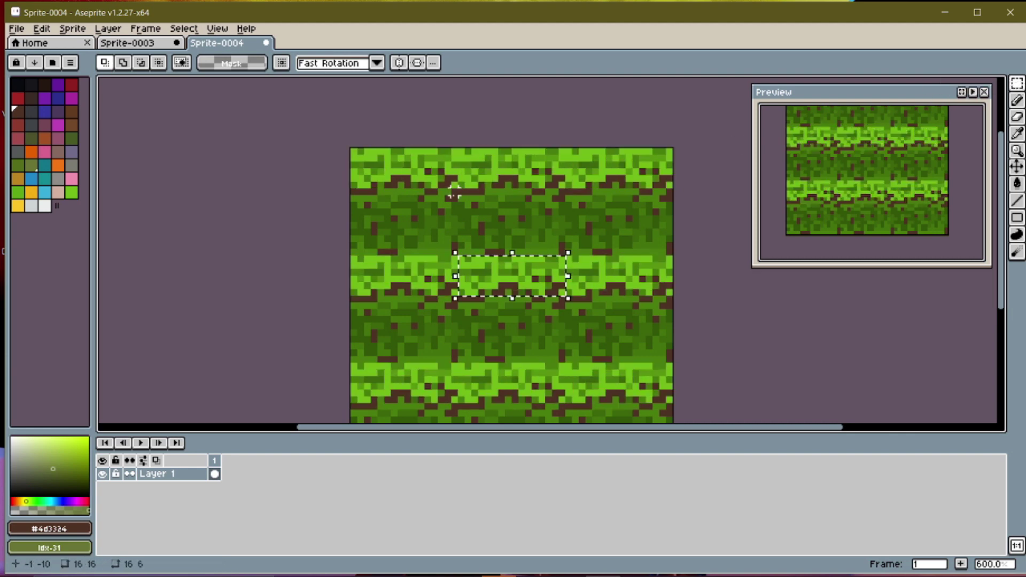
{"action": "left_click_drag", "start_coordinate": [508, 250], "coordinate": [515, 340]}
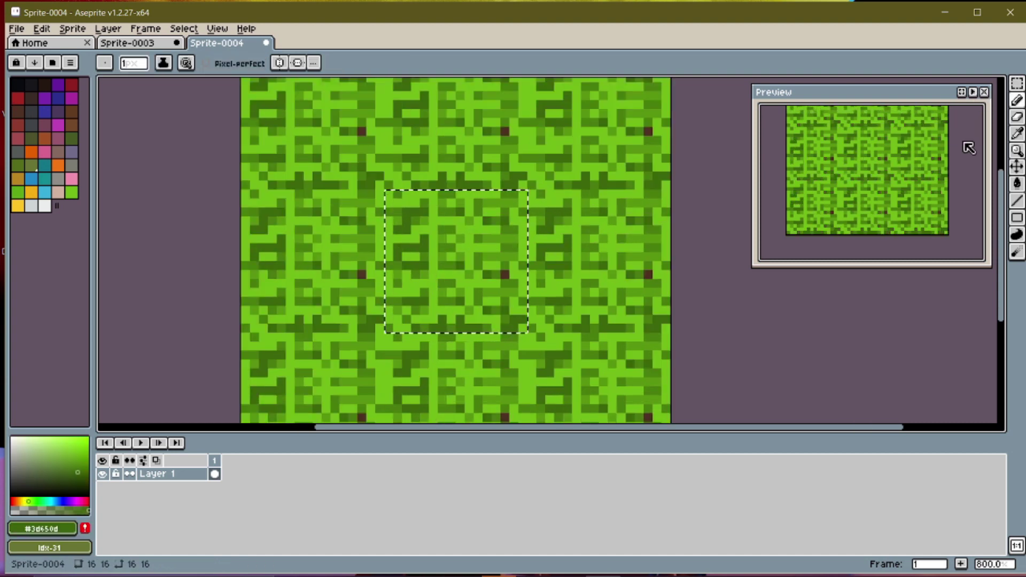
Sample the mid green #5a9513 and paint scattered pixels over the bright grass tile, covering the leftover brown pixel
{"action": "key", "text": "i"}
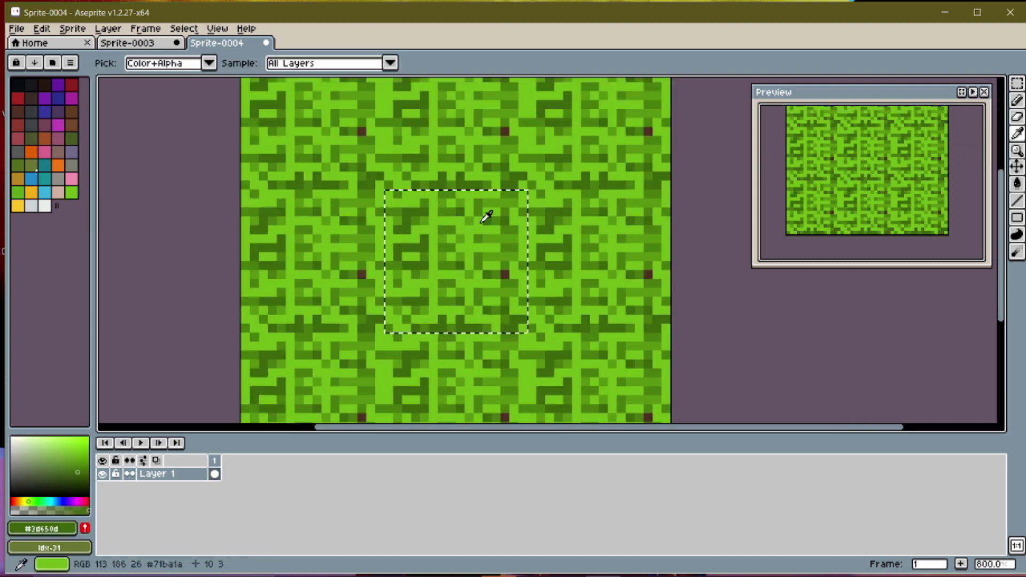
{"action": "left_click", "coordinate": [489, 226]}
{"action": "left_click", "coordinate": [473, 216]}
{"action": "key", "text": "b"}
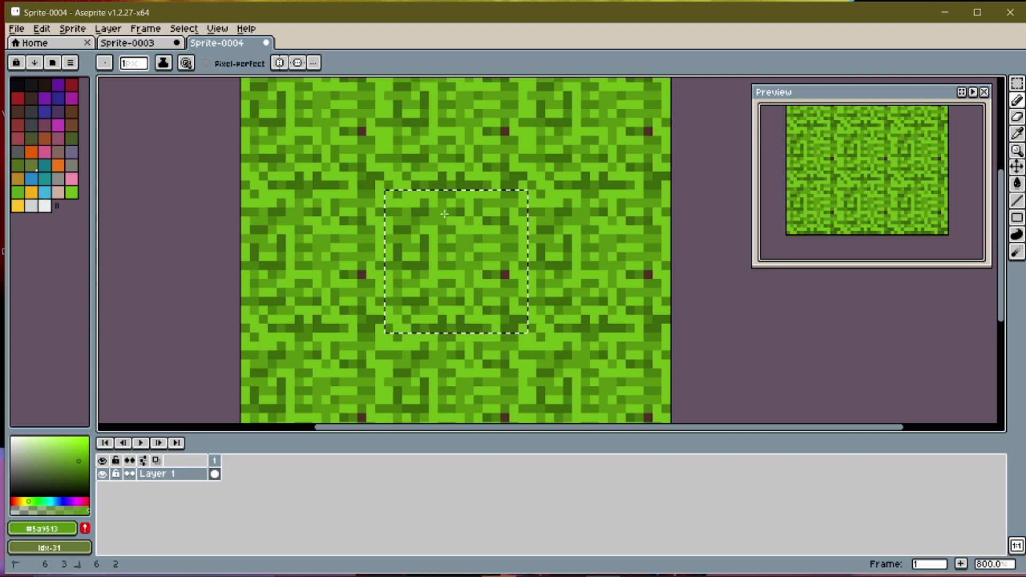
{"action": "scroll", "coordinate": [456, 254], "scroll_direction": "down", "scroll_amount": 1}
{"action": "scroll", "coordinate": [456, 253], "scroll_direction": "up", "scroll_amount": 1}
{"action": "scroll", "coordinate": [453, 253], "scroll_direction": "down", "scroll_amount": 1}
{"action": "scroll", "coordinate": [451, 251], "scroll_direction": "down", "scroll_amount": 1}
{"action": "scroll", "coordinate": [448, 250], "scroll_direction": "up", "scroll_amount": 1}
{"action": "scroll", "coordinate": [444, 224], "scroll_direction": "up", "scroll_amount": 3}
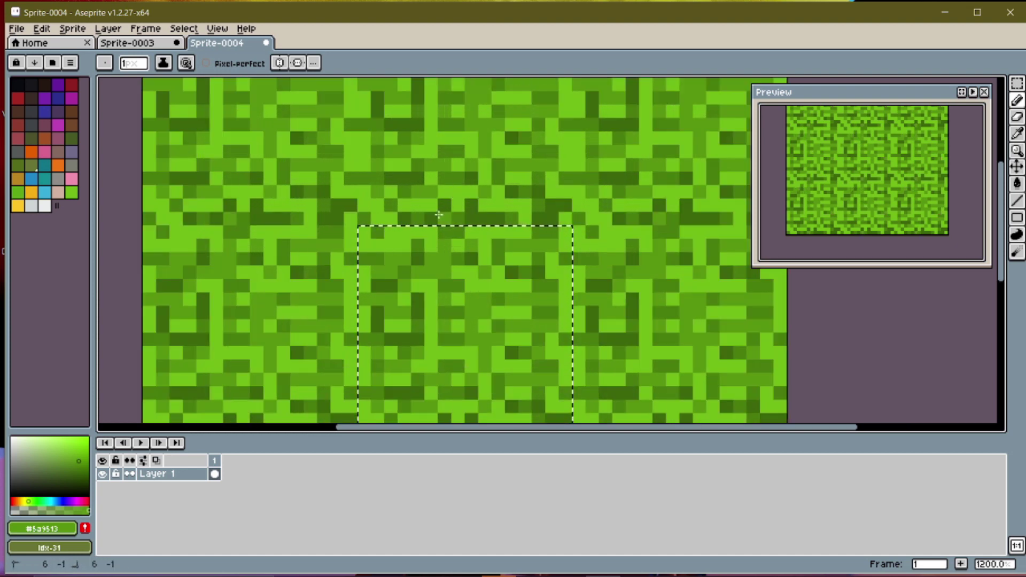
{"action": "scroll", "coordinate": [459, 218], "scroll_direction": "down", "scroll_amount": 2}
{"action": "scroll", "coordinate": [535, 206], "scroll_direction": "down", "scroll_amount": 1}
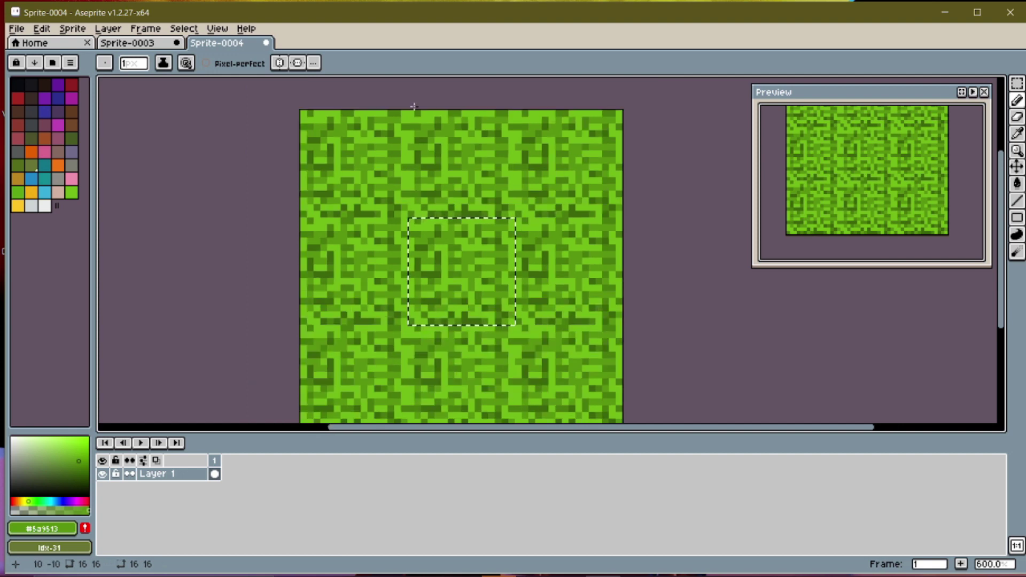
Turn off tiled mode to show the single bright grass tile
{"action": "left_click", "coordinate": [217, 28]}
{"action": "mouse_move", "coordinate": [305, 102]}
{"action": "left_click", "coordinate": [396, 102]}
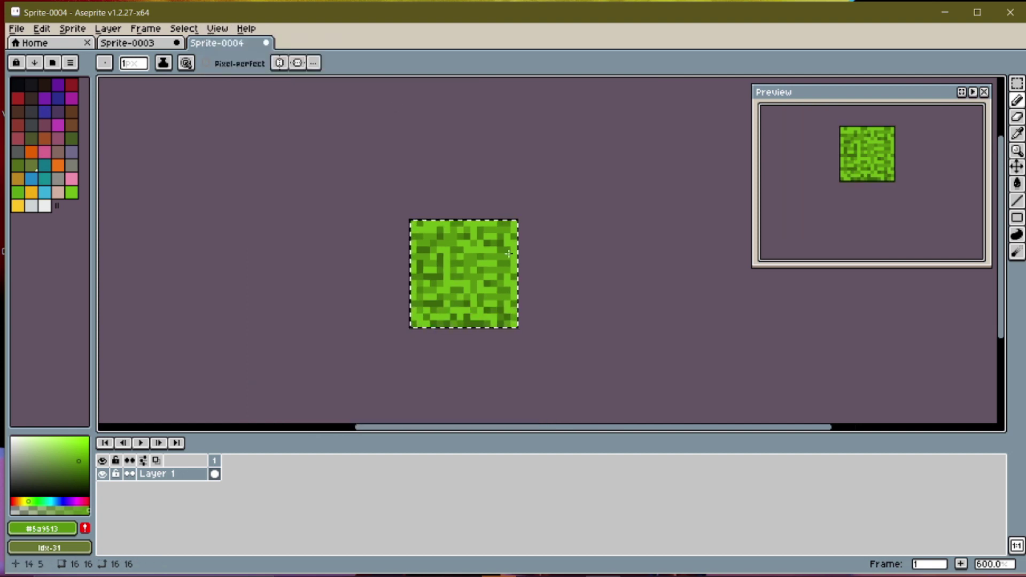
Paste the bright grass tile into Sprite-0003 and place it in the third cell of the top row
{"action": "key", "text": "ctrl+shift+Tab"}
{"action": "key", "text": "ctrl+v"}
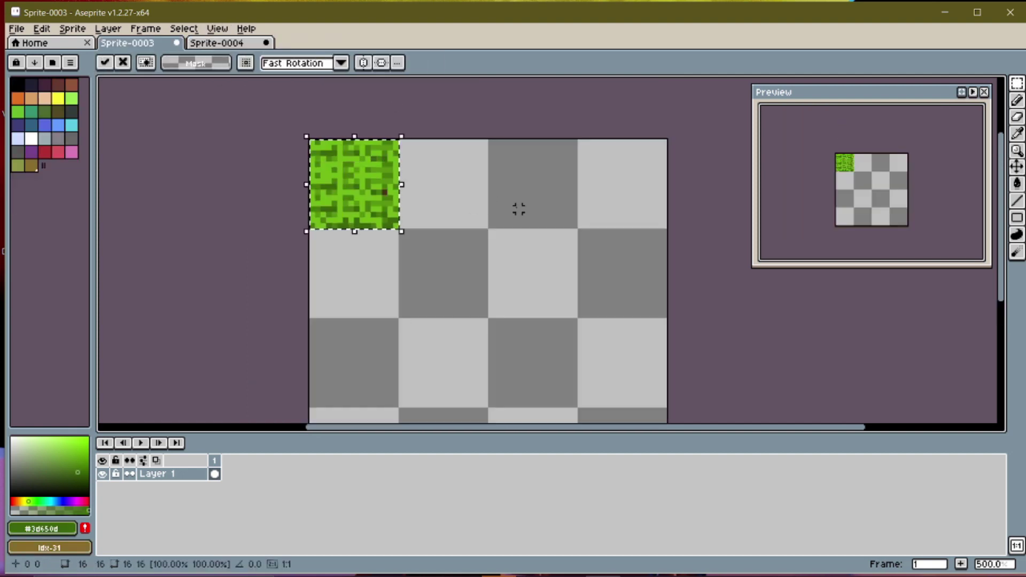
{"action": "left_click_drag", "start_coordinate": [377, 184], "coordinate": [527, 184]}
{"action": "key", "text": "Return"}
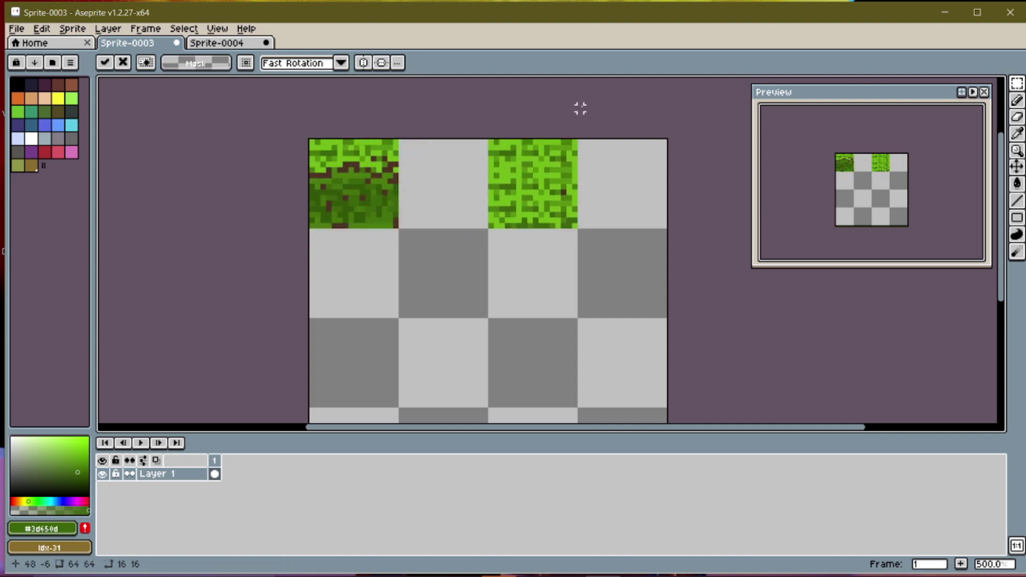
Switch to Sprite-0004 and paint short vertical dark brown streaks across the empty tile
{"action": "key", "text": "ctrl+Tab"}
{"action": "left_click_drag", "start_coordinate": [205, 154], "coordinate": [206, 174]}
{"action": "left_click_drag", "start_coordinate": [192, 173], "coordinate": [199, 213]}
{"action": "left_click_drag", "start_coordinate": [220, 187], "coordinate": [220, 214]}
{"action": "left_click_drag", "start_coordinate": [226, 154], "coordinate": [226, 174]}
{"action": "left_click_drag", "start_coordinate": [247, 180], "coordinate": [246, 214]}
{"action": "left_click_drag", "start_coordinate": [186, 206], "coordinate": [186, 234]}
{"action": "left_click_drag", "start_coordinate": [233, 208], "coordinate": [233, 228]}
{"action": "left_click_drag", "start_coordinate": [254, 161], "coordinate": [260, 187]}
{"action": "left_click_drag", "start_coordinate": [253, 207], "coordinate": [256, 229]}
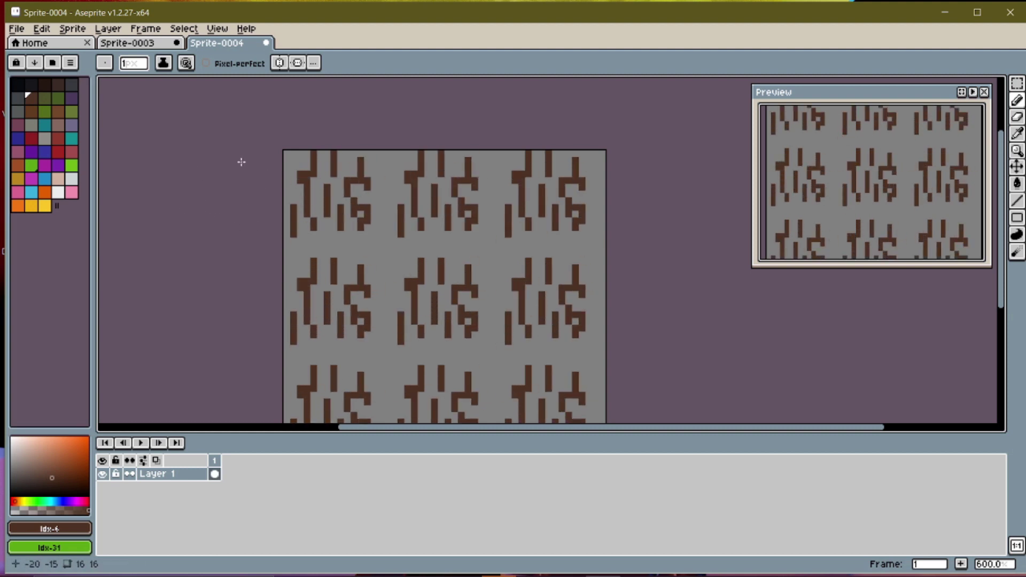
Set the background colour to olive green Idx-14 and paint strokes of it between the brown streaks on the tile's left side
{"action": "right_click", "coordinate": [46, 100]}
{"action": "right_click", "coordinate": [69, 111]}
{"action": "mouse_move", "coordinate": [214, 174]}
{"action": "right_mouse_down"}
{"action": "mouse_move", "coordinate": [206, 193]}
{"action": "mouse_move", "coordinate": [230, 215]}
{"action": "right_mouse_up"}
{"action": "mouse_move", "coordinate": [234, 201]}
{"action": "right_mouse_down"}
{"action": "mouse_move", "coordinate": [240, 215]}
{"action": "mouse_move", "coordinate": [207, 201]}
{"action": "right_mouse_up"}
{"action": "mouse_move", "coordinate": [193, 187]}
{"action": "right_mouse_down"}
{"action": "mouse_move", "coordinate": [191, 226]}
{"action": "mouse_move", "coordinate": [199, 162]}
{"action": "right_mouse_up"}
{"action": "right_click_drag", "start_coordinate": [180, 154], "coordinate": [180, 201]}
{"action": "right_click_drag", "start_coordinate": [219, 167], "coordinate": [219, 161]}
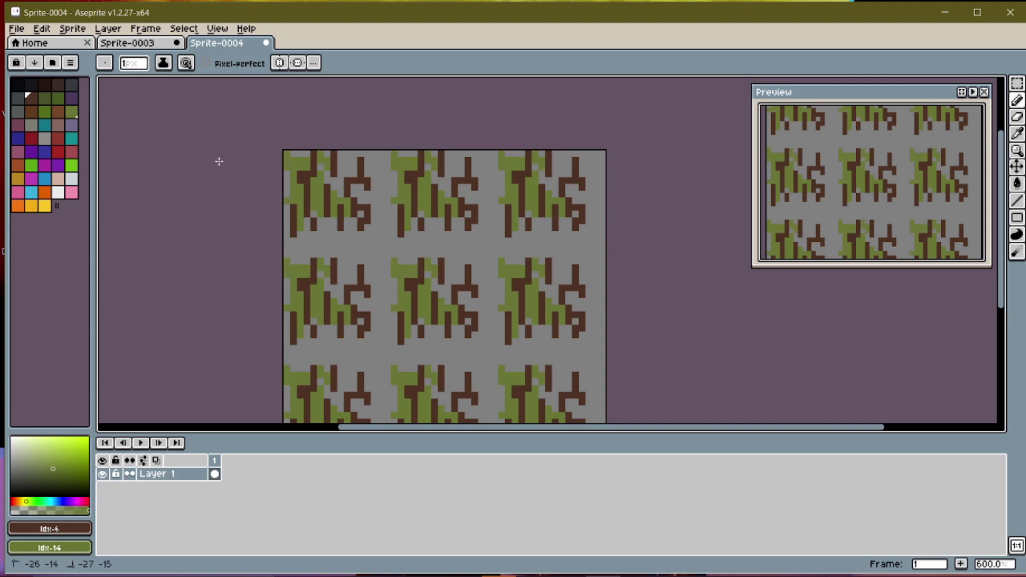
Paint more olive around the brown streaks and along the lower part of the tile, adding a few darker green strokes
{"action": "key", "text": "ctrl+y"}
{"action": "key", "text": "ctrl+y"}
{"action": "key", "text": "ctrl+y"}
{"action": "key", "text": "ctrl+y"}
{"action": "key", "text": "ctrl+y"}
{"action": "key", "text": "ctrl+y"}
{"action": "key", "text": "ctrl+y"}
{"action": "key", "text": "ctrl+y"}
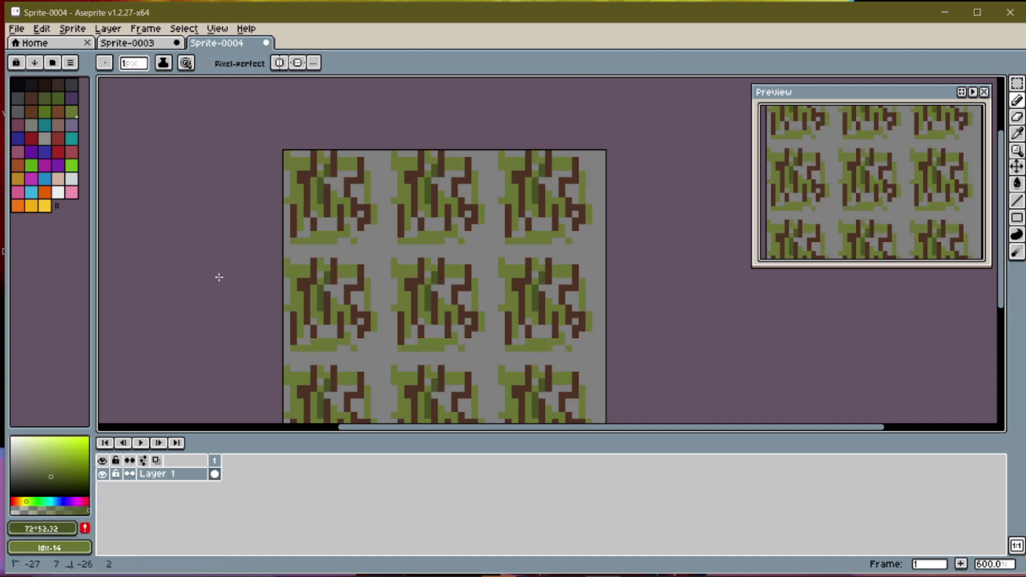
Paint dark green (H 72°, S 55, V 37) strokes between the brown streaks and down the tile's left edge
{"action": "key", "text": "ctrl+y"}
{"action": "key", "text": "ctrl+y"}
{"action": "key", "text": "ctrl+y"}
{"action": "key", "text": "ctrl+y"}
{"action": "key", "text": "ctrl+y"}
{"action": "key", "text": "ctrl+y"}
{"action": "left_click_drag", "start_coordinate": [130, 279], "coordinate": [138, 267]}
{"action": "left_click_drag", "start_coordinate": [105, 293], "coordinate": [110, 307]}
{"action": "scroll", "coordinate": [189, 291], "scroll_direction": "up", "scroll_amount": 2}
{"action": "middle_click_drag", "start_coordinate": [189, 290], "coordinate": [96, 291]}
{"action": "middle_click_drag", "start_coordinate": [158, 80], "coordinate": [153, 211]}
{"action": "left_click_drag", "start_coordinate": [150, 199], "coordinate": [137, 171]}
{"action": "left_click_drag", "start_coordinate": [284, 198], "coordinate": [283, 267]}
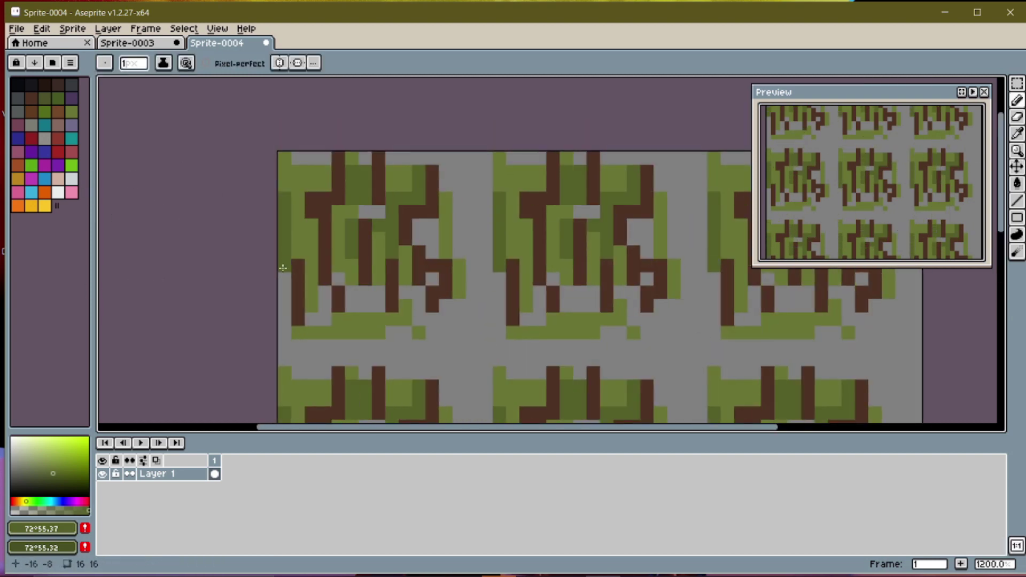
Spread the dark green over the tile's right side and in an uneven row below the brown streaks
{"action": "key", "text": "ctrl+y"}
{"action": "key", "text": "ctrl+y"}
{"action": "key", "text": "ctrl+y"}
{"action": "key", "text": "ctrl+y"}
{"action": "key", "text": "ctrl+y"}
{"action": "key", "text": "ctrl+y"}
{"action": "key", "text": "ctrl+y"}
{"action": "key", "text": "ctrl+y"}
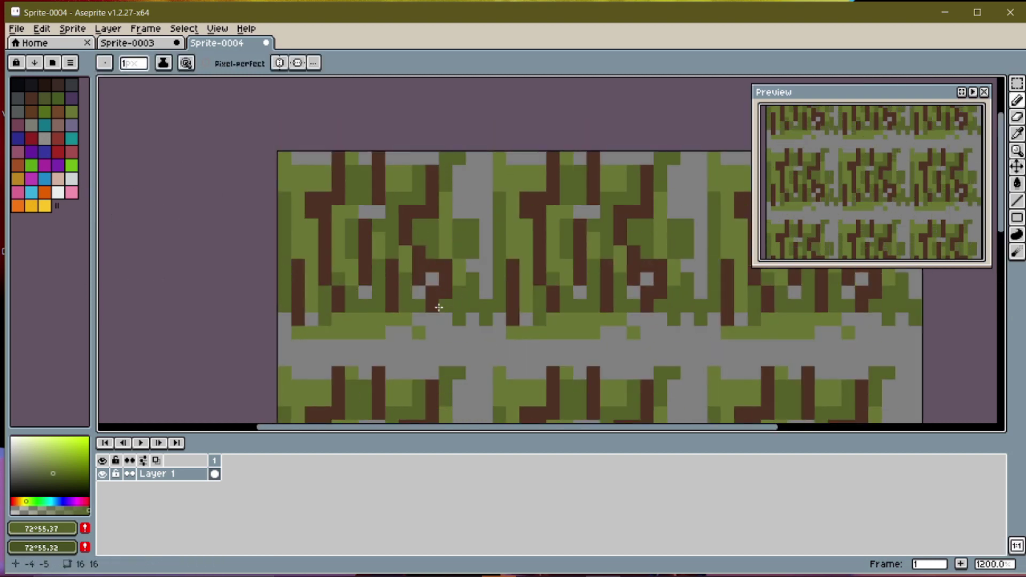
Fill small gaps beside the brown streaks with dark green and extend it along the top edge and lower left
{"action": "key", "text": "ctrl+y"}
{"action": "key", "text": "ctrl+y"}
{"action": "key", "text": "ctrl+y"}
{"action": "key", "text": "ctrl+y"}
{"action": "key", "text": "ctrl+y"}
{"action": "key", "text": "ctrl+y"}
{"action": "key", "text": "ctrl+y"}
{"action": "key", "text": "ctrl+y"}
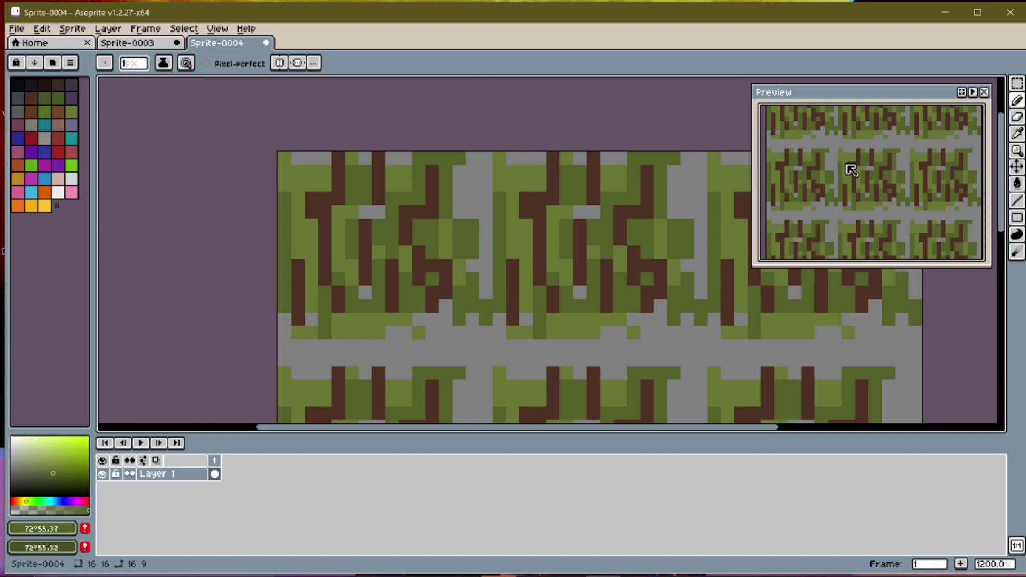
Mix a lighter brown (H 21°, S 53, V 41) and paint strokes of it across the tile's upper and middle areas
{"action": "left_click", "coordinate": [540, 263], "text": "alt"}
{"action": "left_click", "coordinate": [52, 471]}
{"action": "left_click_drag", "start_coordinate": [298, 158], "coordinate": [338, 159]}
{"action": "left_click_drag", "start_coordinate": [365, 158], "coordinate": [365, 182]}
{"action": "left_click_drag", "start_coordinate": [298, 170], "coordinate": [299, 184]}
{"action": "left_click_drag", "start_coordinate": [312, 265], "coordinate": [323, 213]}
{"action": "mouse_move", "coordinate": [325, 239]}
{"action": "left_mouse_down"}
{"action": "mouse_move", "coordinate": [324, 199]}
{"action": "mouse_move", "coordinate": [379, 213]}
{"action": "left_mouse_up"}
{"action": "mouse_move", "coordinate": [392, 159]}
{"action": "left_mouse_down"}
{"action": "mouse_move", "coordinate": [472, 234]}
{"action": "mouse_move", "coordinate": [473, 266]}
{"action": "left_mouse_up"}
{"action": "left_click_drag", "start_coordinate": [473, 159], "coordinate": [472, 185]}
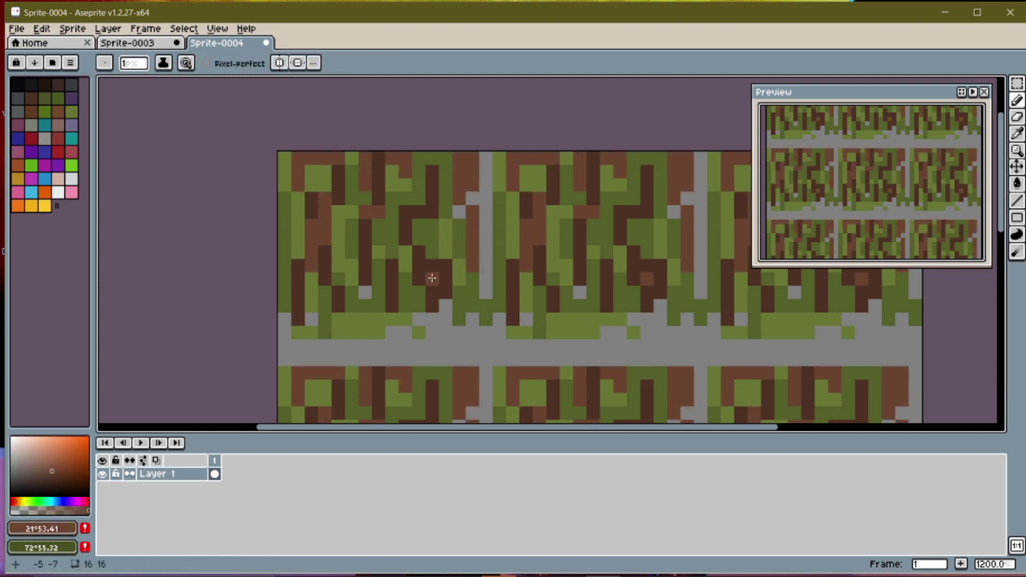
Add lighter brown in the lower olive band, and paint a vertical dark brown #4d3324 streak near the tile's upper right
{"action": "left_click_drag", "start_coordinate": [379, 320], "coordinate": [379, 333]}
{"action": "scroll", "coordinate": [346, 338], "scroll_direction": "down", "scroll_amount": 1}
{"action": "scroll", "coordinate": [369, 369], "scroll_direction": "up", "scroll_amount": 1}
{"action": "scroll", "coordinate": [890, 251], "scroll_direction": "down", "scroll_amount": 1}
{"action": "scroll", "coordinate": [461, 251], "scroll_direction": "up", "scroll_amount": 1}
{"action": "left_click_drag", "start_coordinate": [460, 153], "coordinate": [450, 166]}
{"action": "left_click", "coordinate": [31, 98]}
{"action": "left_click_drag", "start_coordinate": [443, 99], "coordinate": [448, 192]}
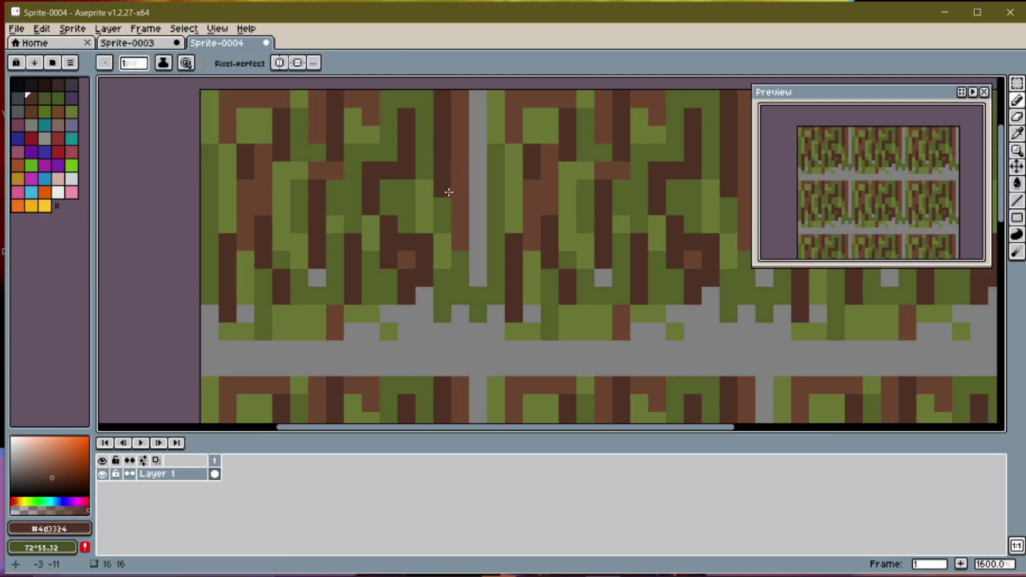
Sample the dark green and fill the tile's remaining empty pixels, including its bottom rows and right edge
{"action": "scroll", "coordinate": [443, 211], "scroll_direction": "down", "scroll_amount": 1}
{"action": "left_click", "coordinate": [281, 180]}
{"action": "left_click", "coordinate": [268, 200], "text": "alt"}
{"action": "left_click_drag", "start_coordinate": [309, 182], "coordinate": [309, 208]}
{"action": "mouse_move", "coordinate": [429, 275]}
{"action": "left_mouse_down"}
{"action": "mouse_move", "coordinate": [384, 303]}
{"action": "mouse_move", "coordinate": [459, 322]}
{"action": "mouse_move", "coordinate": [268, 328]}
{"action": "left_mouse_up"}
{"action": "left_click_drag", "start_coordinate": [469, 262], "coordinate": [469, 127]}
{"action": "left_click_drag", "start_coordinate": [470, 292], "coordinate": [469, 330]}
Sample the dark brown #4d3324 and paint two vertical streaks in the lower part of the tile
{"action": "left_click", "coordinate": [310, 224], "text": "alt"}
{"action": "left_click_drag", "start_coordinate": [309, 289], "coordinate": [309, 316]}
{"action": "left_click_drag", "start_coordinate": [416, 289], "coordinate": [417, 315]}
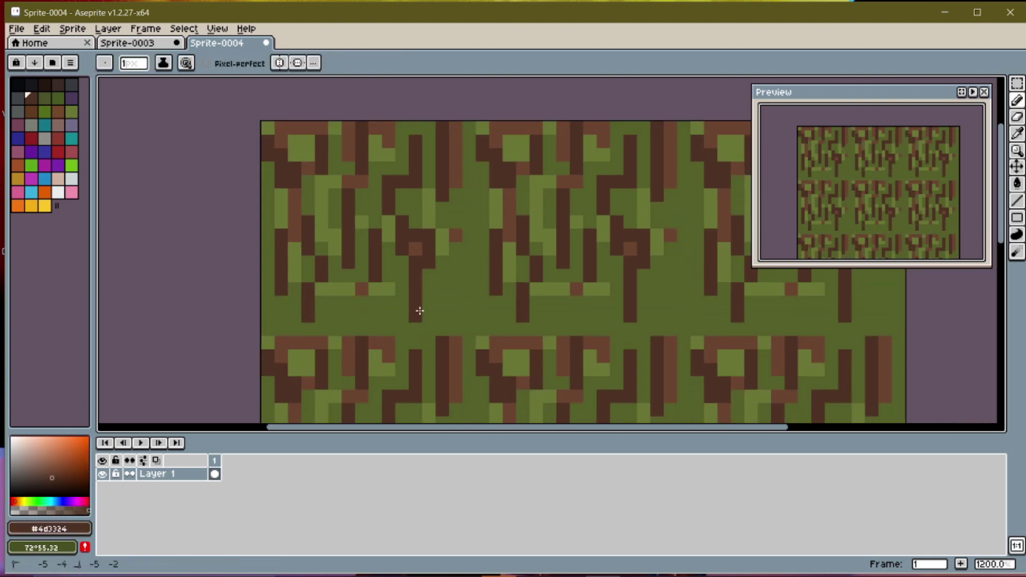
Sample the olive #687635 and paint patches of it in the lower middle and lower right of the tile
{"action": "left_click", "coordinate": [443, 237], "text": "alt"}
{"action": "left_click_drag", "start_coordinate": [442, 276], "coordinate": [443, 303]}
{"action": "left_click_drag", "start_coordinate": [362, 262], "coordinate": [363, 289]}
{"action": "left_click_drag", "start_coordinate": [457, 205], "coordinate": [457, 222]}
{"action": "left_click_drag", "start_coordinate": [456, 263], "coordinate": [456, 289]}
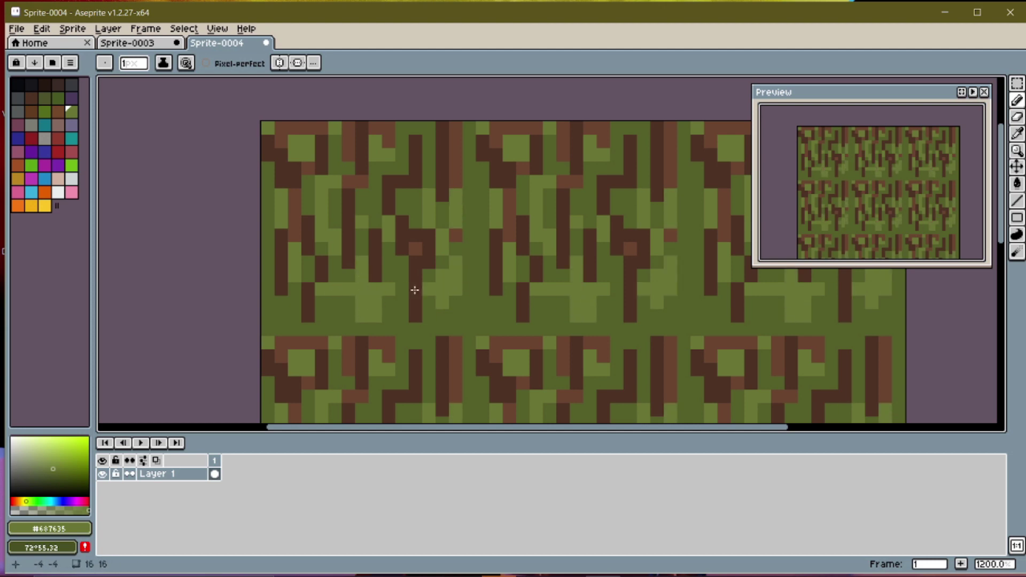
Sample the dark brown #4d3324 again and lengthen the streaks at the tile's lower left and lower right
{"action": "left_click", "coordinate": [281, 289], "text": "alt"}
{"action": "left_click_drag", "start_coordinate": [281, 303], "coordinate": [281, 316]}
{"action": "left_click_drag", "start_coordinate": [443, 249], "coordinate": [442, 316]}
{"action": "scroll", "coordinate": [257, 198], "scroll_direction": "down", "scroll_amount": 1}
{"action": "left_click", "coordinate": [293, 155]}
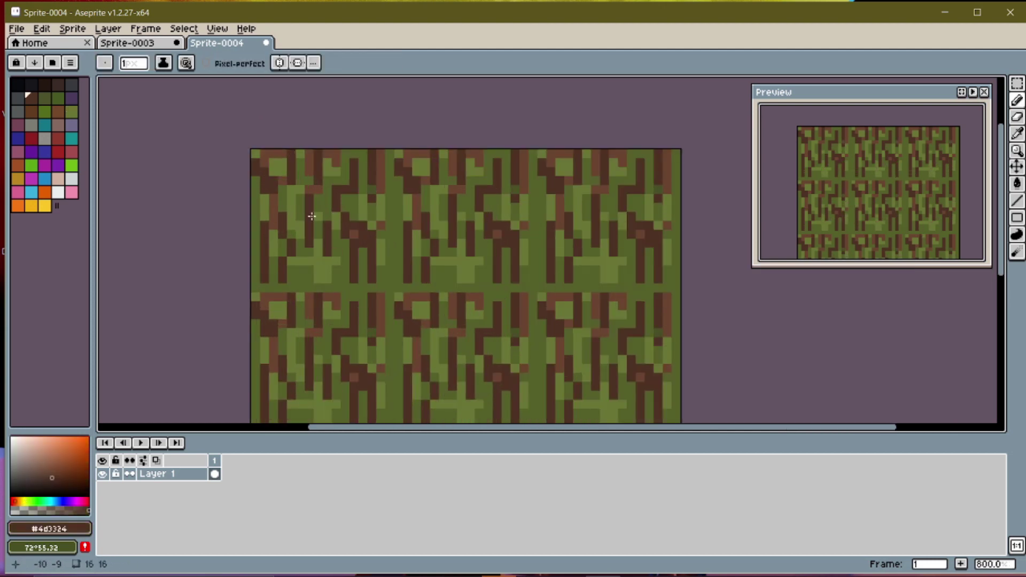
Carry the dark brown streaks to the tile's bottom edge, undo the last stroke and show the tile without repeats
{"action": "left_click", "coordinate": [360, 282]}
{"action": "mouse_move", "coordinate": [301, 279]}
{"action": "left_mouse_down"}
{"action": "mouse_move", "coordinate": [309, 297]}
{"action": "mouse_move", "coordinate": [256, 288]}
{"action": "left_mouse_up"}
{"action": "scroll", "coordinate": [383, 254], "scroll_direction": "down", "scroll_amount": 2}
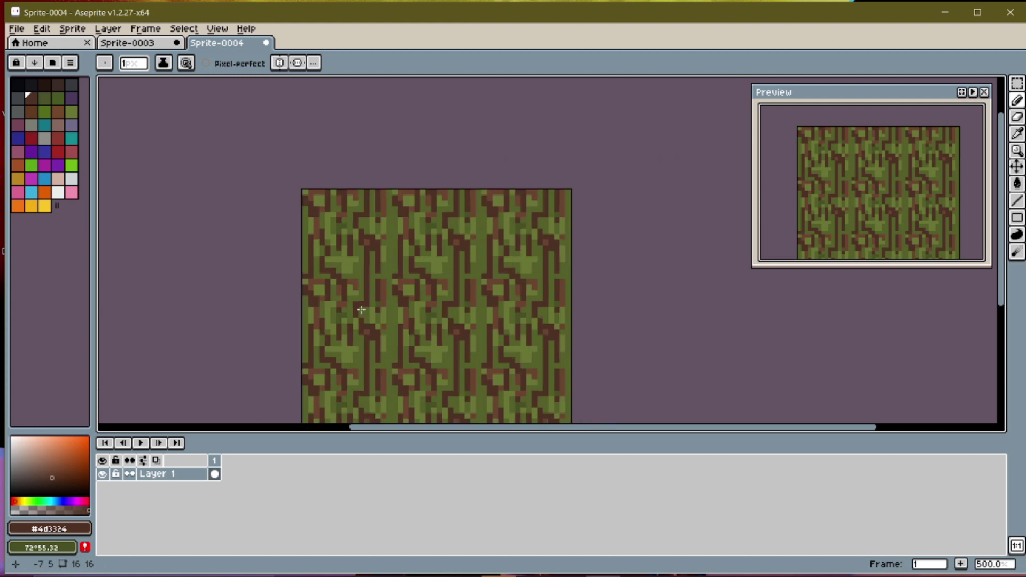
{"action": "scroll", "coordinate": [392, 307], "scroll_direction": "up", "scroll_amount": 2}
{"action": "key", "text": "ctrl+z"}
{"action": "middle_click_drag", "start_coordinate": [600, 316], "coordinate": [597, 244]}
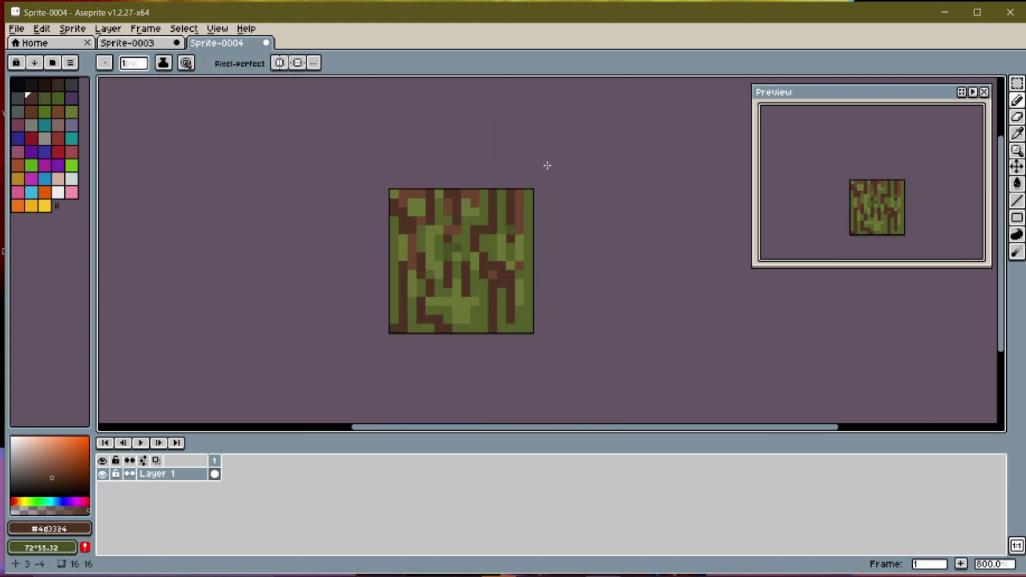
Copy the whole 16 by 16 px bark tile into the second cell of the second row on Sprite-0003
{"action": "left_click", "coordinate": [1018, 85]}
{"action": "left_click_drag", "start_coordinate": [393, 193], "coordinate": [535, 333]}
{"action": "key", "text": "ctrl+shift+Tab"}
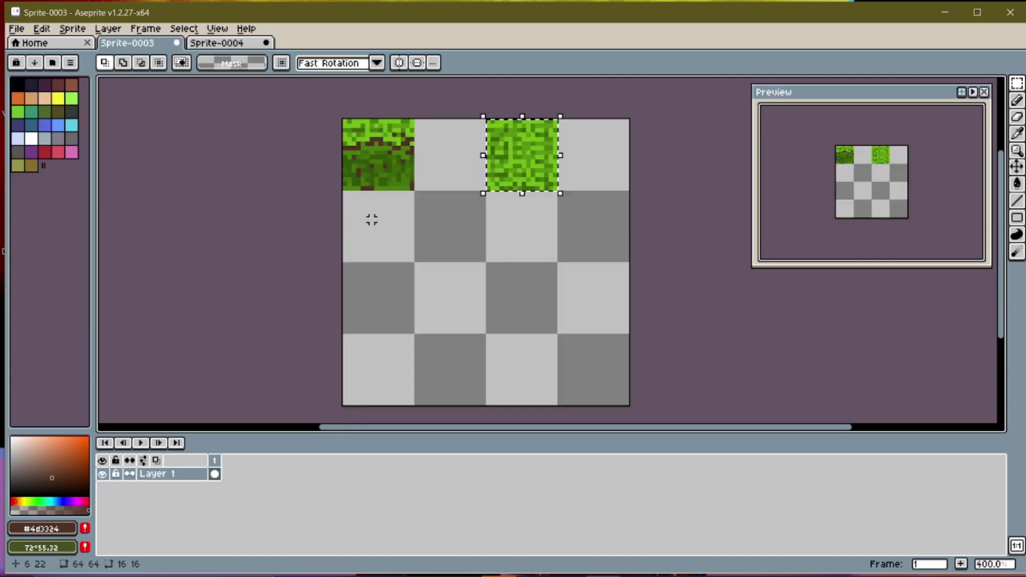
{"action": "key", "text": "ctrl+v"}
{"action": "left_click_drag", "start_coordinate": [382, 159], "coordinate": [454, 231]}
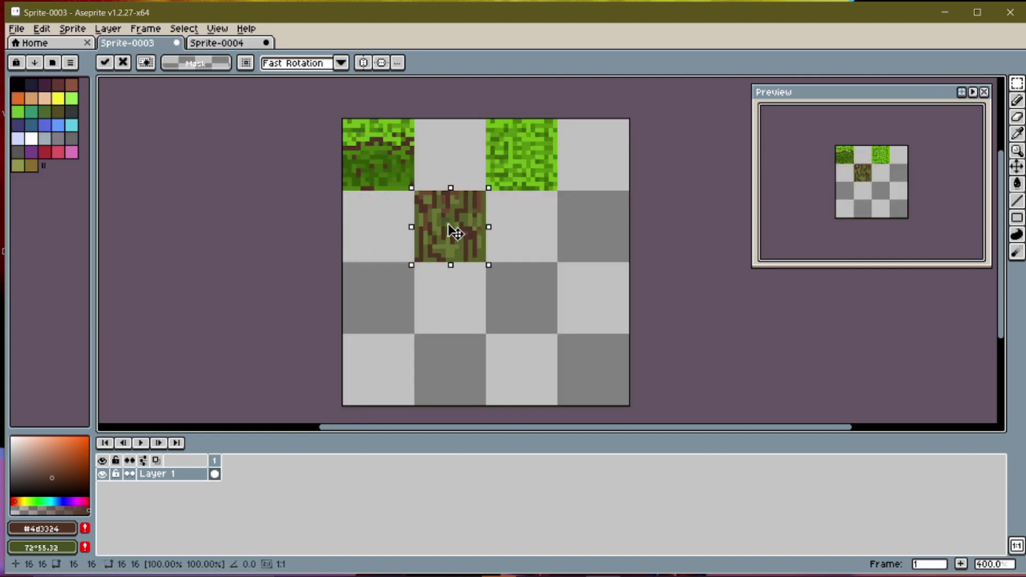
{"action": "key", "text": "Return"}
Return to the 16 by 16 px Sprite-0004 and turn on tiled mode in both axes for the blank canvas
{"action": "key", "text": "ctrl+Tab"}
{"action": "left_click", "coordinate": [217, 28]}
{"action": "mouse_move", "coordinate": [246, 102]}
{"action": "left_click", "coordinate": [380, 118]}
{"action": "middle_click_drag", "start_coordinate": [376, 149], "coordinate": [405, 215]}
{"action": "middle_click_drag", "start_coordinate": [869, 165], "coordinate": [863, 171]}
{"action": "scroll", "coordinate": [284, 110], "scroll_direction": "up", "scroll_amount": 1}
{"action": "mouse_move", "coordinate": [244, 114]}
{"action": "middle_mouse_down"}
{"action": "mouse_move", "coordinate": [217, 87]}
{"action": "mouse_move", "coordinate": [191, 104]}
{"action": "middle_mouse_up"}
Set the pencil size to 2 px and dab olive Idx-14 squares across the tile's upper left, undoing the last dab
{"action": "left_click", "coordinate": [133, 64]}
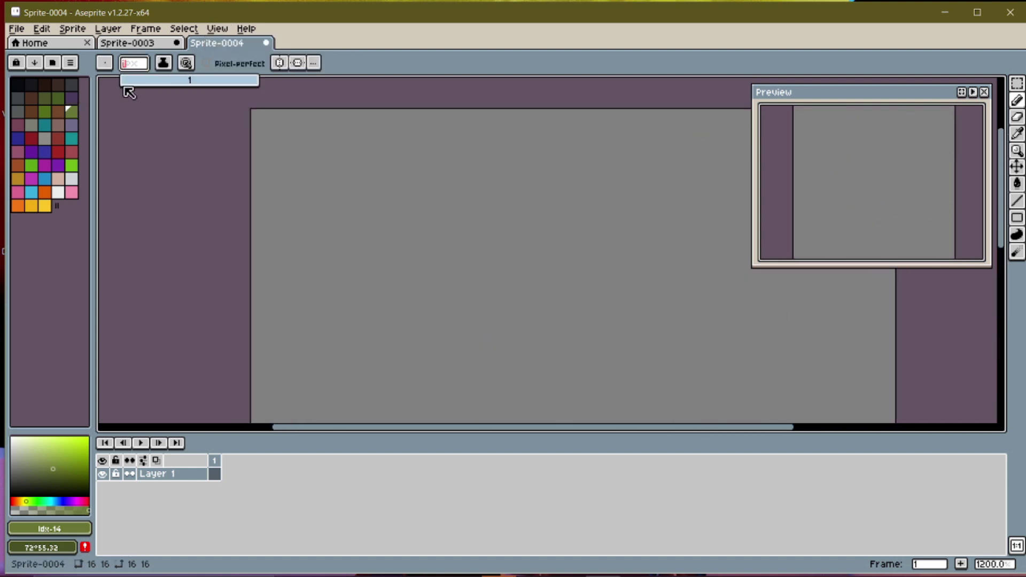
{"action": "left_click", "coordinate": [125, 84]}
{"action": "scroll", "coordinate": [278, 145], "scroll_direction": "down", "scroll_amount": 1}
{"action": "left_click", "coordinate": [271, 135]}
{"action": "left_click", "coordinate": [271, 161]}
{"action": "left_click", "coordinate": [290, 171]}
{"action": "left_click", "coordinate": [297, 162]}
{"action": "left_click", "coordinate": [306, 145]}
{"action": "left_click", "coordinate": [325, 154]}
{"action": "left_click", "coordinate": [334, 136]}
{"action": "key", "text": "ctrl+z"}
Paint 2 px olive strokes and dabs over the rest of the tile, leaving irregular empty gaps between them
{"action": "mouse_move", "coordinate": [304, 190]}
{"action": "left_mouse_down"}
{"action": "mouse_move", "coordinate": [276, 188]}
{"action": "mouse_move", "coordinate": [309, 211]}
{"action": "mouse_move", "coordinate": [332, 202]}
{"action": "mouse_move", "coordinate": [342, 159]}
{"action": "left_mouse_up"}
{"action": "left_click", "coordinate": [352, 144]}
{"action": "left_click", "coordinate": [273, 225]}
{"action": "left_click", "coordinate": [289, 244]}
{"action": "left_click", "coordinate": [309, 232]}
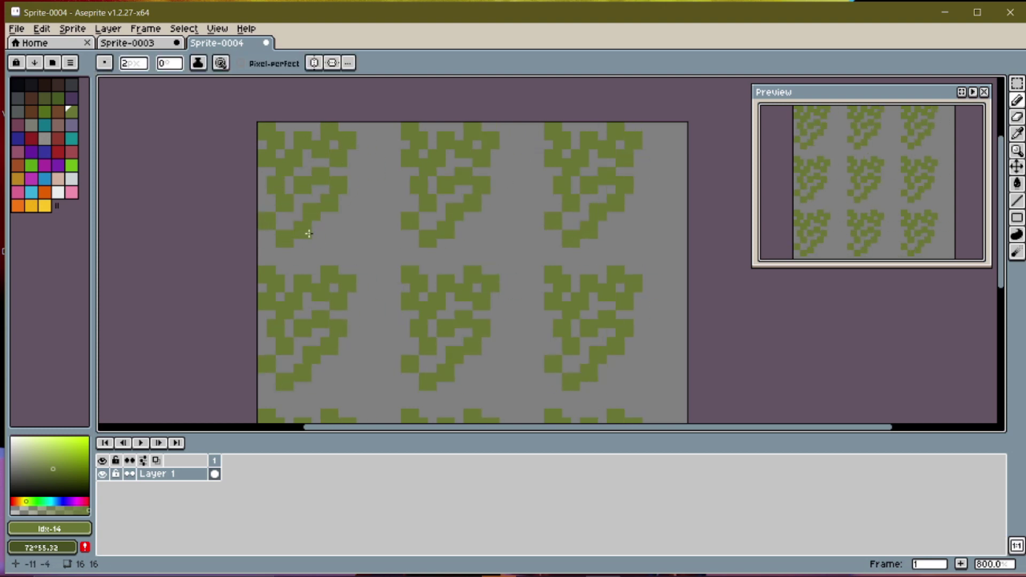
{"action": "left_click", "coordinate": [335, 234]}
{"action": "mouse_move", "coordinate": [356, 203]}
{"action": "left_mouse_down"}
{"action": "mouse_move", "coordinate": [374, 161]}
{"action": "mouse_move", "coordinate": [368, 224]}
{"action": "mouse_move", "coordinate": [303, 257]}
{"action": "mouse_move", "coordinate": [393, 251]}
{"action": "mouse_move", "coordinate": [393, 203]}
{"action": "mouse_move", "coordinate": [393, 240]}
{"action": "left_mouse_up"}
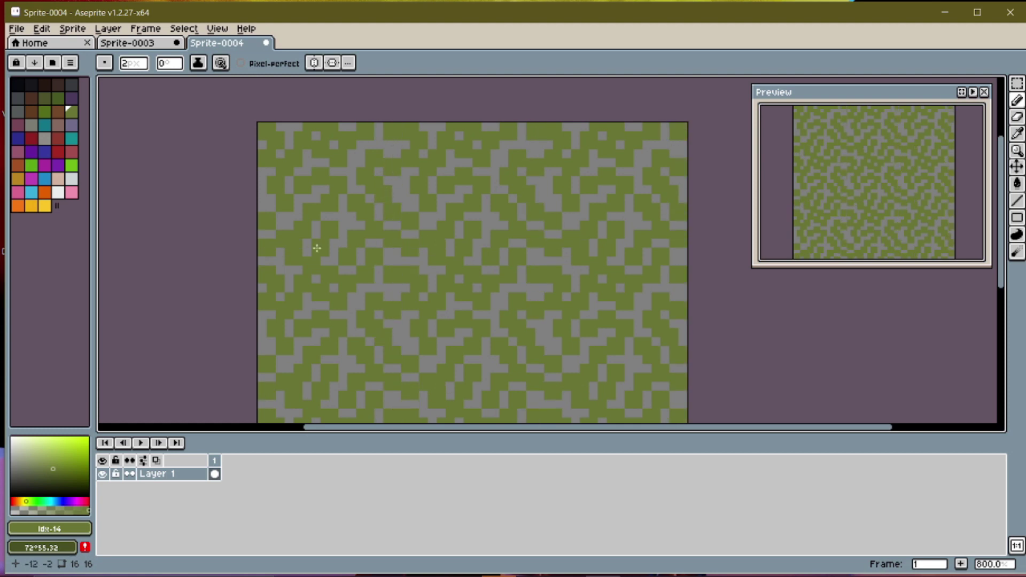
Set the pencil to 1 px with a darker olive (72°55.37) and paint small shading marks across the tile's upper part
{"action": "left_click", "coordinate": [53, 473]}
{"action": "left_click", "coordinate": [132, 64]}
{"action": "left_click", "coordinate": [143, 86]}
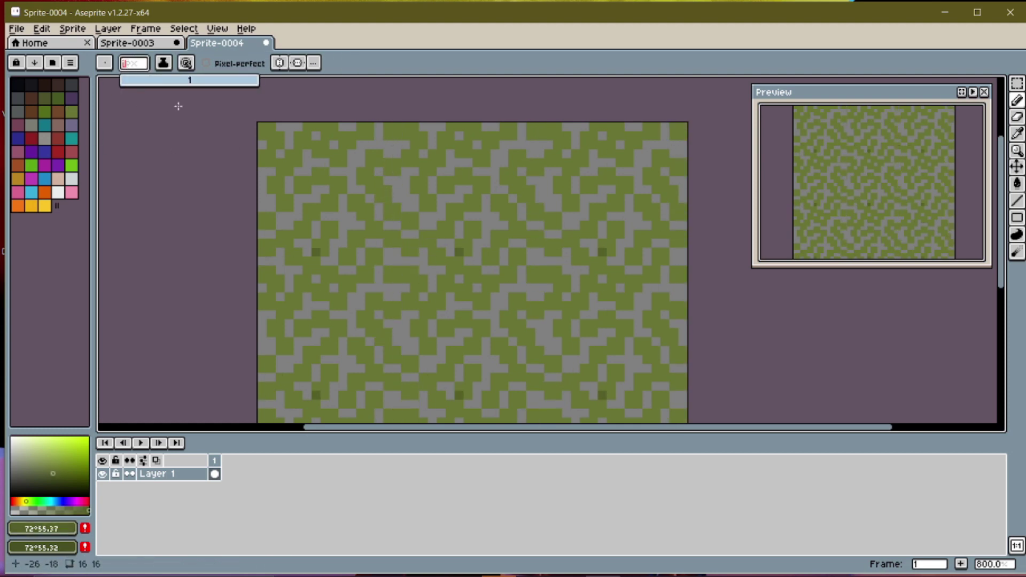
{"action": "scroll", "coordinate": [263, 140], "scroll_direction": "up", "scroll_amount": 2}
{"action": "left_click_drag", "start_coordinate": [295, 113], "coordinate": [298, 146]}
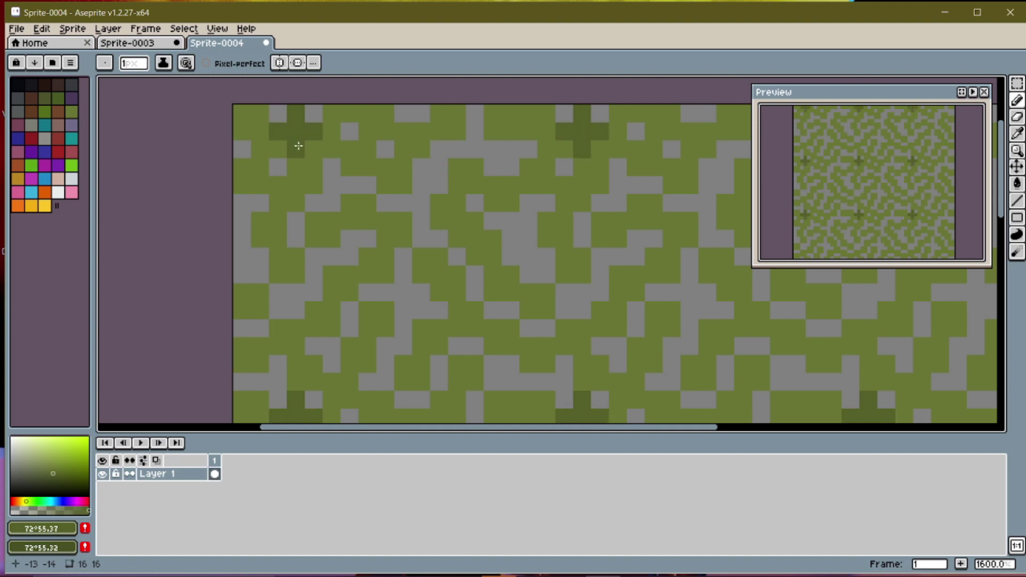
{"action": "left_click_drag", "start_coordinate": [279, 274], "coordinate": [296, 275]}
{"action": "left_click_drag", "start_coordinate": [331, 239], "coordinate": [332, 221]}
{"action": "left_click_drag", "start_coordinate": [367, 221], "coordinate": [368, 203]}
{"action": "scroll", "coordinate": [385, 211], "scroll_direction": "down", "scroll_amount": 1}
{"action": "mouse_move", "coordinate": [372, 165]}
{"action": "left_mouse_down"}
{"action": "mouse_move", "coordinate": [358, 179]}
{"action": "mouse_move", "coordinate": [399, 179]}
{"action": "left_mouse_up"}
{"action": "left_click_drag", "start_coordinate": [399, 153], "coordinate": [441, 140]}
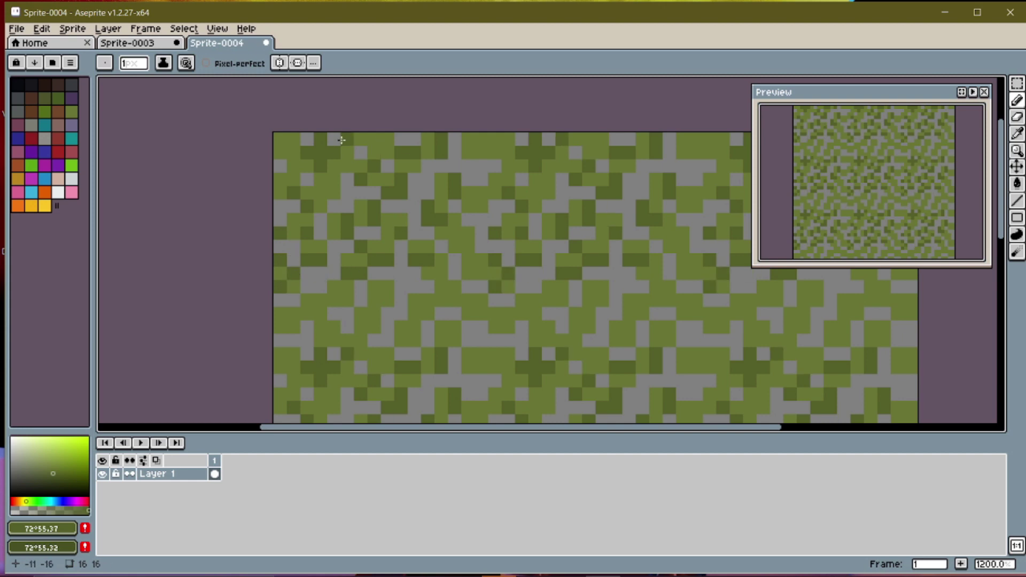
{"action": "left_click", "coordinate": [388, 152]}
Continue the darker olive shading strokes over the middle and lower rows of the tile
{"action": "scroll", "coordinate": [439, 209], "scroll_direction": "up", "scroll_amount": 1}
{"action": "scroll", "coordinate": [466, 228], "scroll_direction": "down", "scroll_amount": 2}
{"action": "scroll", "coordinate": [410, 280], "scroll_direction": "up", "scroll_amount": 2}
{"action": "left_click_drag", "start_coordinate": [334, 277], "coordinate": [370, 277]}
{"action": "left_click_drag", "start_coordinate": [423, 276], "coordinate": [441, 258]}
{"action": "scroll", "coordinate": [460, 266], "scroll_direction": "down", "scroll_amount": 1}
{"action": "mouse_move", "coordinate": [502, 254]}
{"action": "left_mouse_down"}
{"action": "mouse_move", "coordinate": [456, 310]}
{"action": "mouse_move", "coordinate": [470, 311]}
{"action": "left_mouse_up"}
{"action": "scroll", "coordinate": [470, 309], "scroll_direction": "down", "scroll_amount": 1}
{"action": "scroll", "coordinate": [474, 298], "scroll_direction": "up", "scroll_amount": 3}
{"action": "left_click_drag", "start_coordinate": [297, 311], "coordinate": [271, 335]}
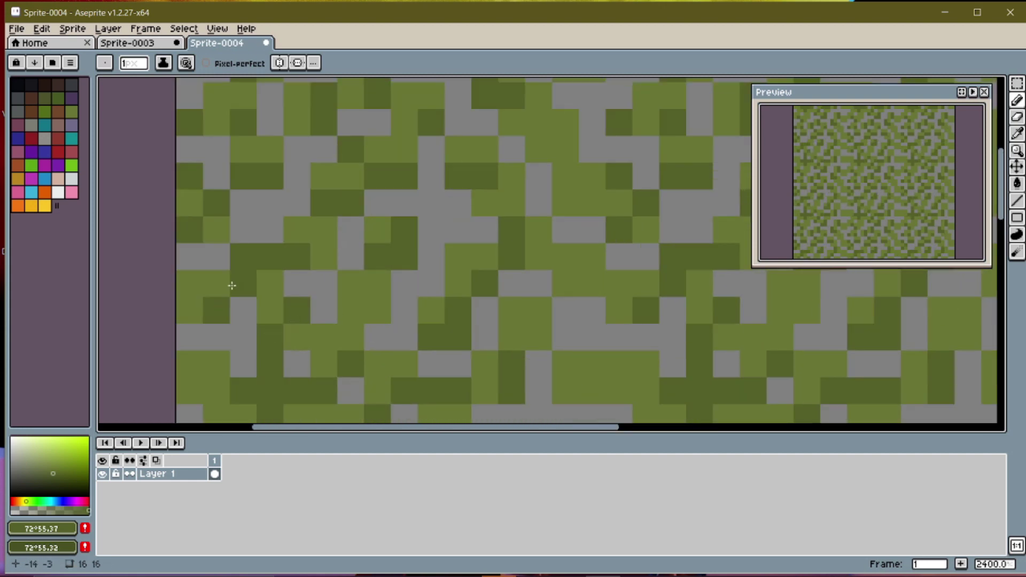
{"action": "left_click_drag", "start_coordinate": [231, 287], "coordinate": [217, 309]}
{"action": "scroll", "coordinate": [296, 282], "scroll_direction": "down", "scroll_amount": 2}
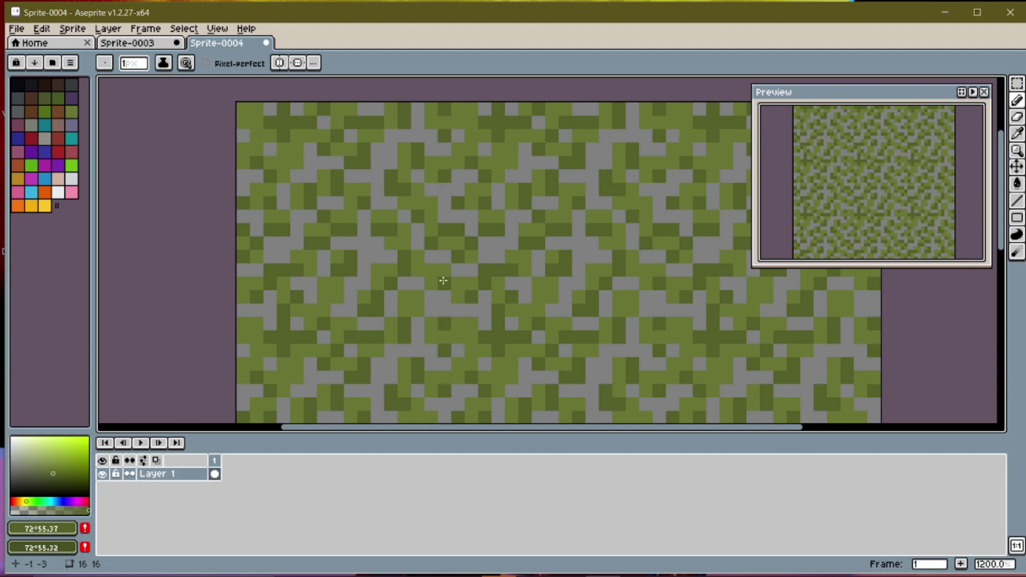
{"action": "left_click_drag", "start_coordinate": [432, 297], "coordinate": [419, 298]}
{"action": "scroll", "coordinate": [840, 138], "scroll_direction": "up", "scroll_amount": 1}
{"action": "mouse_move", "coordinate": [841, 139]}
{"action": "left_mouse_down"}
{"action": "mouse_move", "coordinate": [868, 160]}
{"action": "mouse_move", "coordinate": [868, 185]}
{"action": "left_mouse_up"}
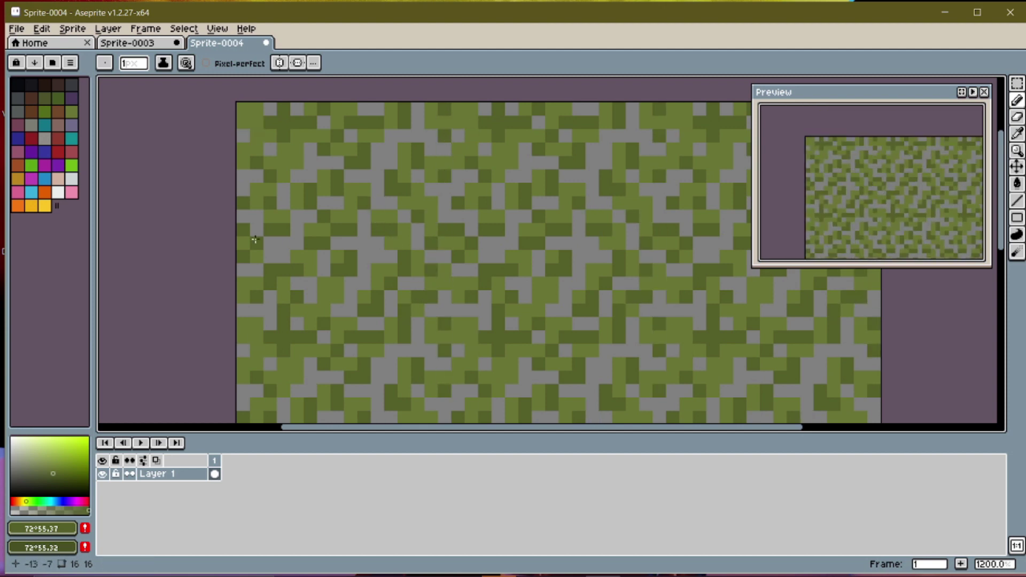
Darken the olive further to 72°53.32 and paint short two-pixel accents on the foliage
{"action": "left_click", "coordinate": [52, 477]}
{"action": "left_click", "coordinate": [108, 368]}
{"action": "left_click_drag", "start_coordinate": [312, 140], "coordinate": [297, 177]}
{"action": "left_click_drag", "start_coordinate": [286, 204], "coordinate": [297, 204]}
{"action": "left_click_drag", "start_coordinate": [285, 244], "coordinate": [298, 232]}
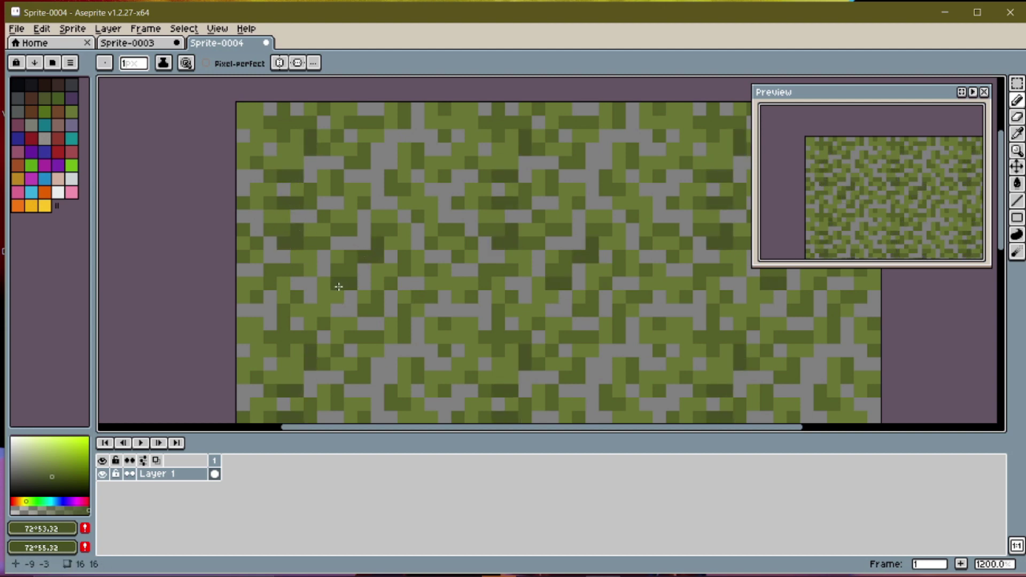
Scatter more of the darkest olive accents evenly over the rest of the repeating foliage pattern
{"action": "scroll", "coordinate": [298, 154], "scroll_direction": "down", "scroll_amount": 2}
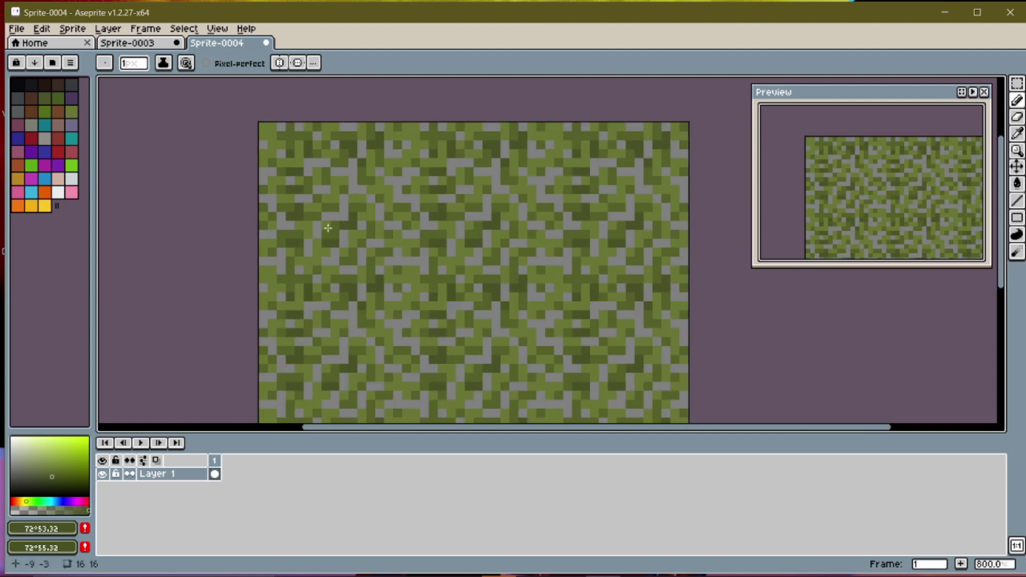
{"action": "scroll", "coordinate": [367, 227], "scroll_direction": "up", "scroll_amount": 3}
{"action": "scroll", "coordinate": [410, 239], "scroll_direction": "down", "scroll_amount": 1}
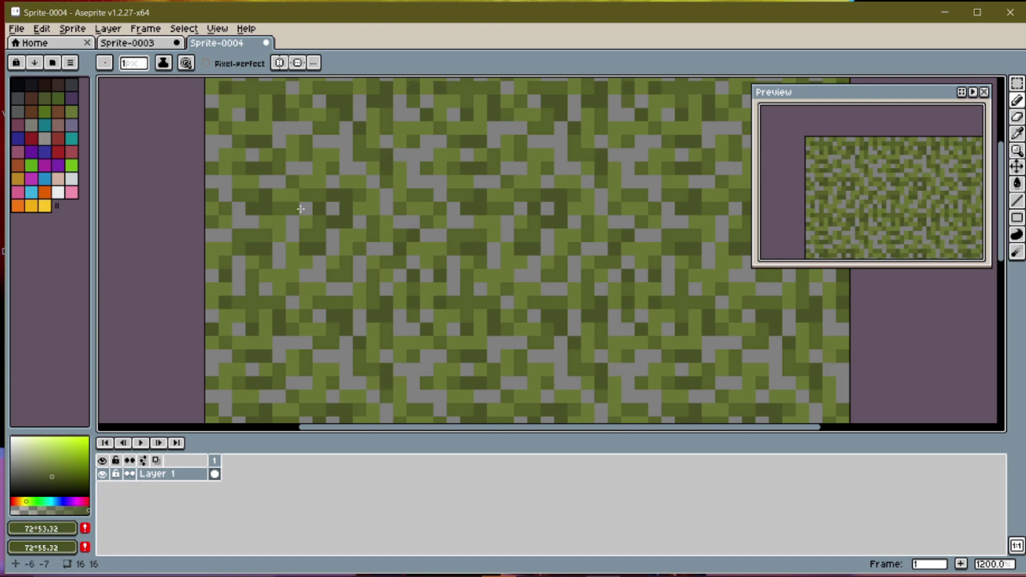
{"action": "scroll", "coordinate": [446, 221], "scroll_direction": "down", "scroll_amount": 3}
{"action": "scroll", "coordinate": [446, 221], "scroll_direction": "up", "scroll_amount": 3}
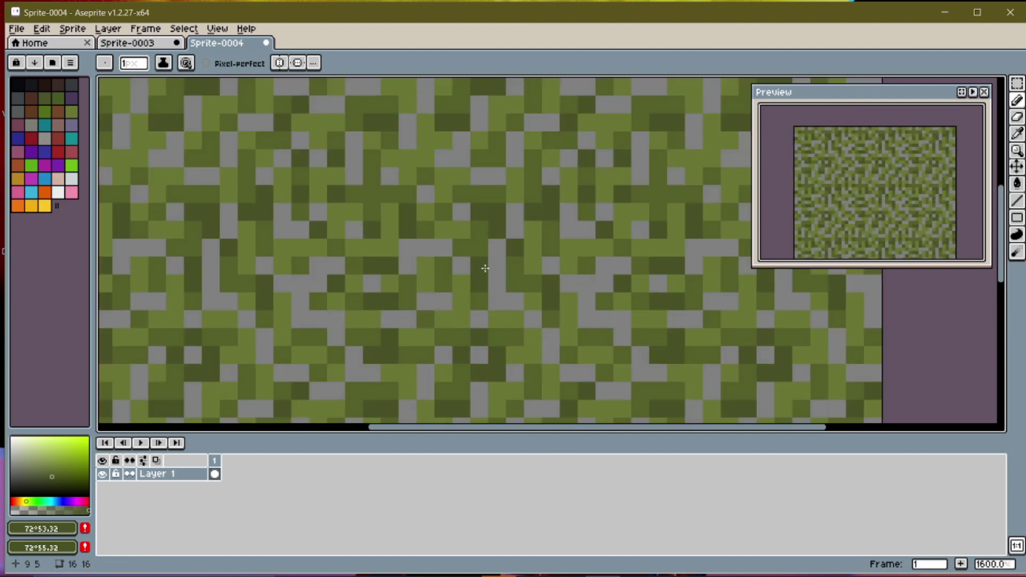
{"action": "scroll", "coordinate": [446, 221], "scroll_direction": "down", "scroll_amount": 3}
{"action": "scroll", "coordinate": [412, 239], "scroll_direction": "up", "scroll_amount": 3}
{"action": "scroll", "coordinate": [316, 267], "scroll_direction": "down", "scroll_amount": 3}
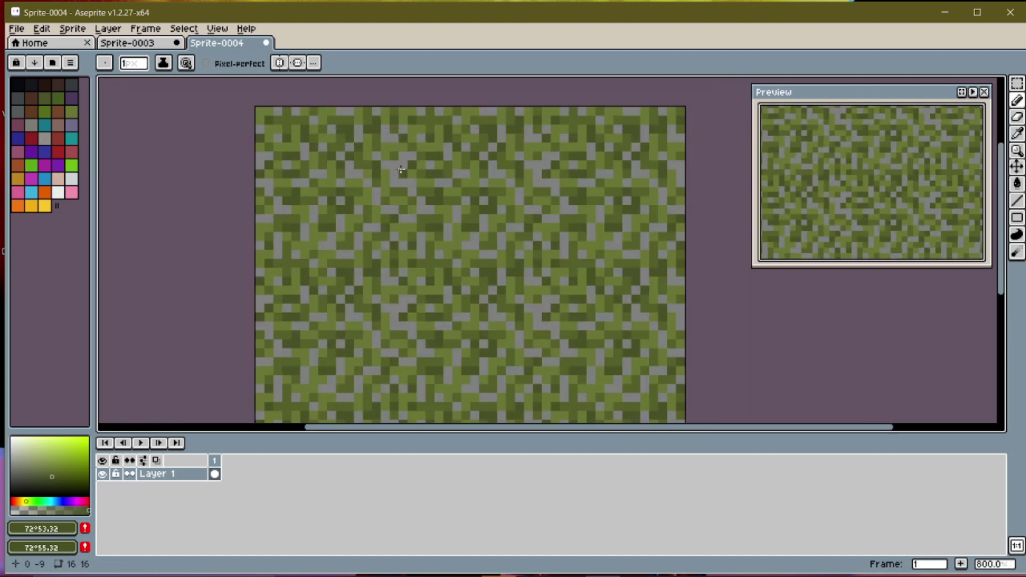
Turn off tiled mode for Sprite-0004
{"action": "scroll", "coordinate": [399, 245], "scroll_direction": "up", "scroll_amount": 2}
{"action": "scroll", "coordinate": [476, 244], "scroll_direction": "down", "scroll_amount": 4}
{"action": "left_click", "coordinate": [217, 30]}
{"action": "mouse_move", "coordinate": [307, 106]}
{"action": "left_click", "coordinate": [369, 103]}
Copy the whole 16 by 16 px foliage tile into the fourth cell of the second row on Sprite-0003
{"action": "scroll", "coordinate": [557, 312], "scroll_direction": "up", "scroll_amount": 3}
{"action": "key", "text": "m"}
{"action": "left_click_drag", "start_coordinate": [318, 160], "coordinate": [524, 368]}
{"action": "left_click", "coordinate": [142, 45]}
{"action": "key", "text": "ctrl+v"}
{"action": "left_click_drag", "start_coordinate": [360, 154], "coordinate": [593, 227]}
{"action": "left_click", "coordinate": [636, 228]}
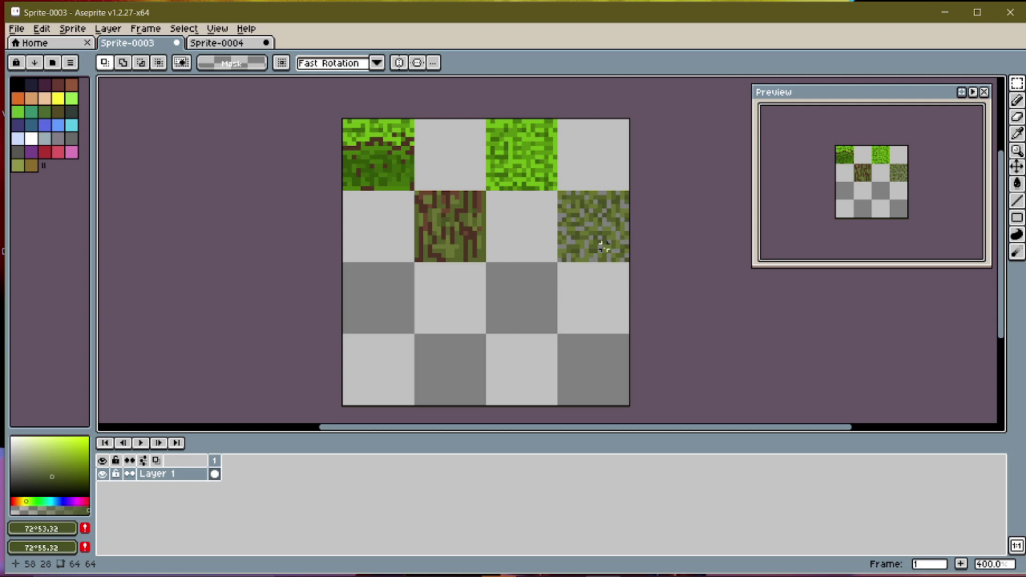
Return to Sprite-0004, erase gaps in the upper half to leave vertical stalks, and fill the bottom rows with the sampled dark olive
{"action": "key", "text": "ctrl+Tab"}
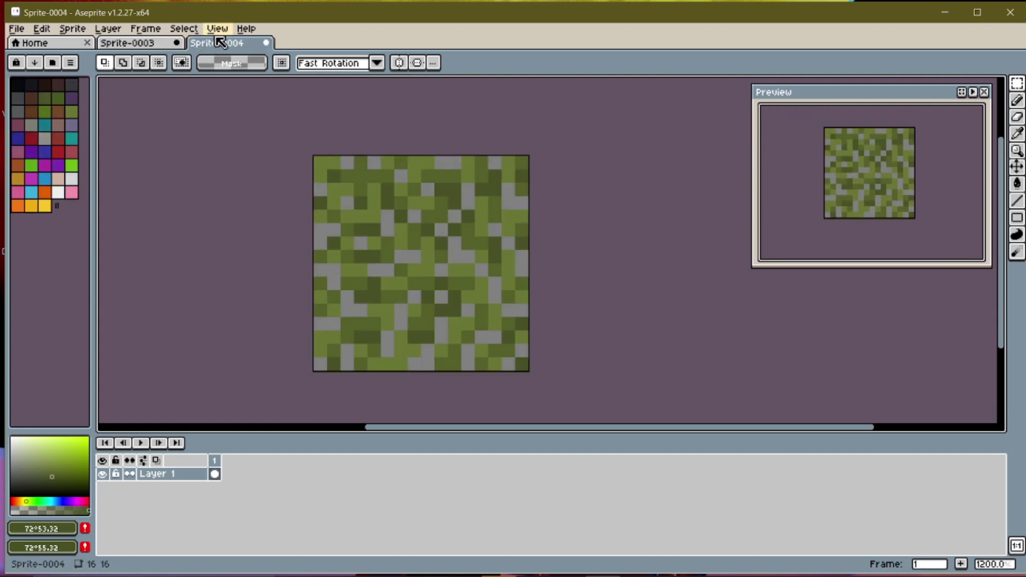
{"action": "key", "text": "b"}
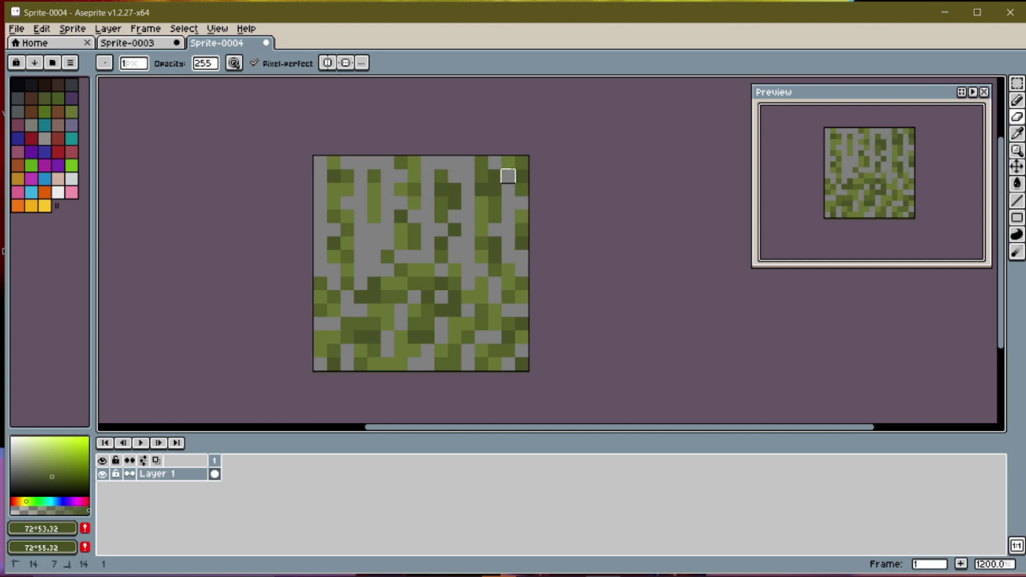
{"action": "key", "text": "i"}
{"action": "left_click", "coordinate": [452, 313]}
{"action": "key", "text": "b"}
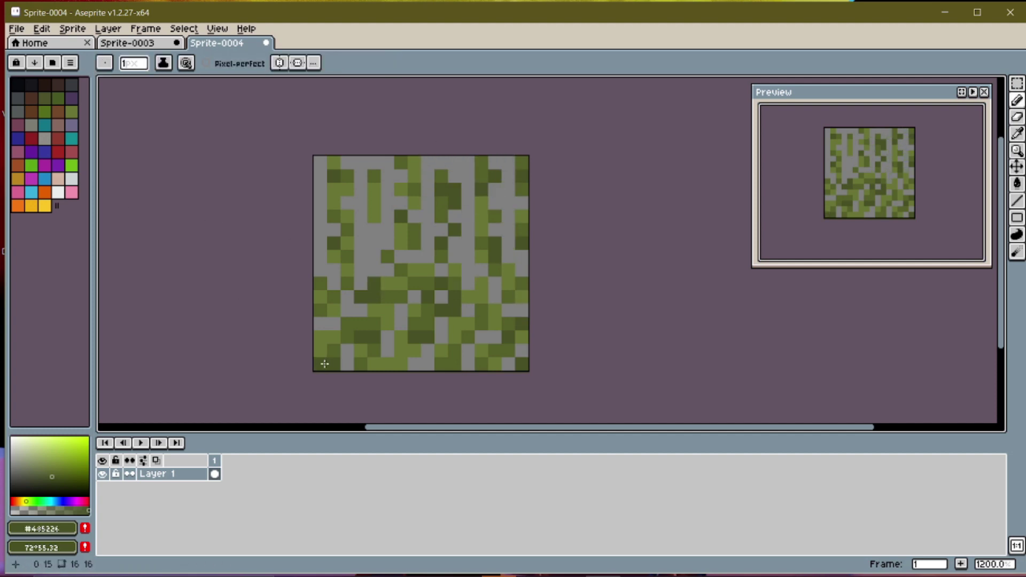
{"action": "left_click_drag", "start_coordinate": [322, 363], "coordinate": [522, 364]}
{"action": "left_click_drag", "start_coordinate": [522, 351], "coordinate": [323, 346]}
{"action": "left_click_drag", "start_coordinate": [390, 337], "coordinate": [400, 325]}
{"action": "middle_click_drag", "start_coordinate": [431, 351], "coordinate": [430, 348]}
Shade the tile's base with a very dark olive (72°56.24) and fill the gaps above it with the sampled dark olive
{"action": "left_click", "coordinate": [71, 113]}
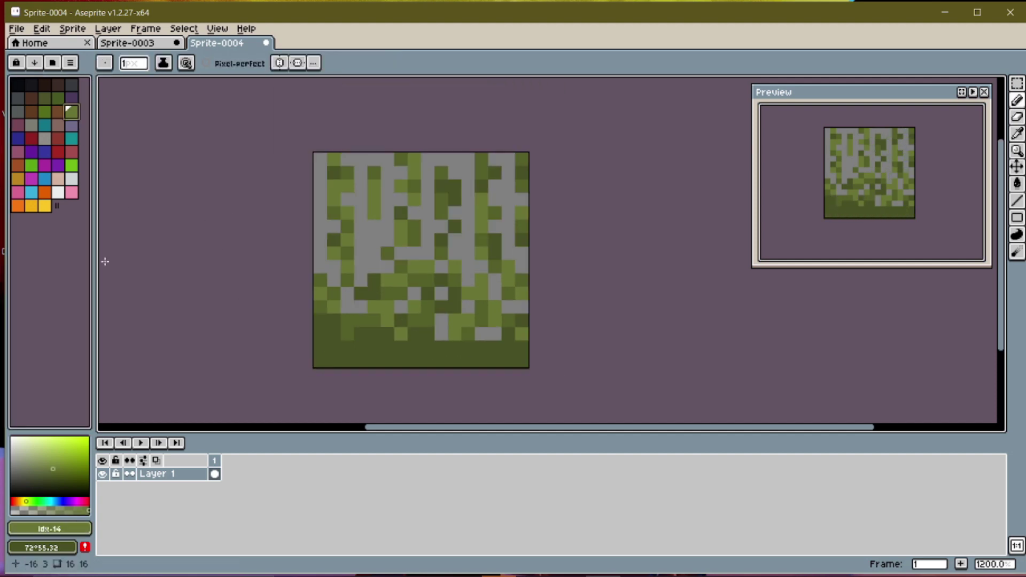
{"action": "left_click_drag", "start_coordinate": [321, 358], "coordinate": [322, 349]}
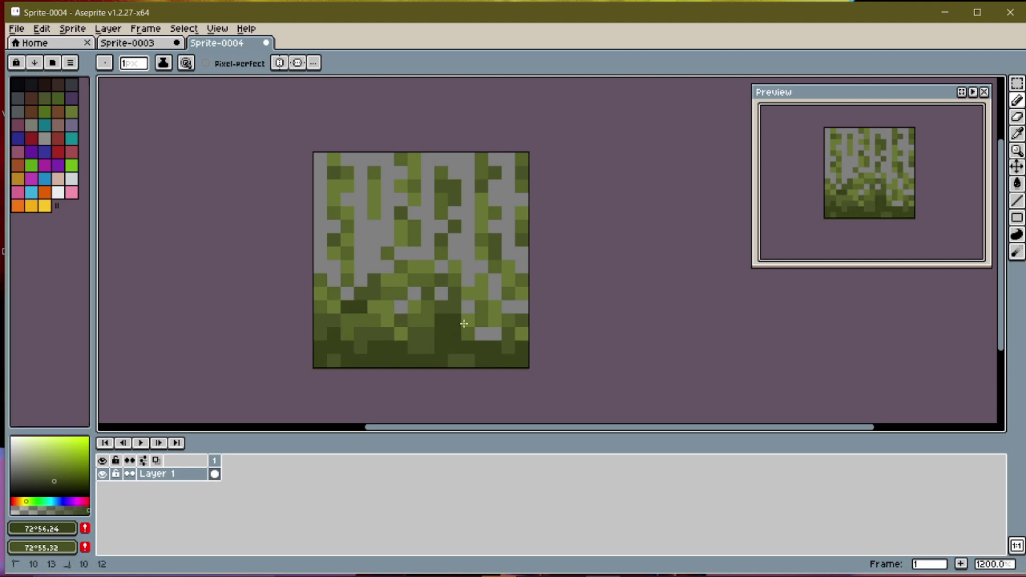
{"action": "left_click", "coordinate": [403, 311], "text": "alt"}
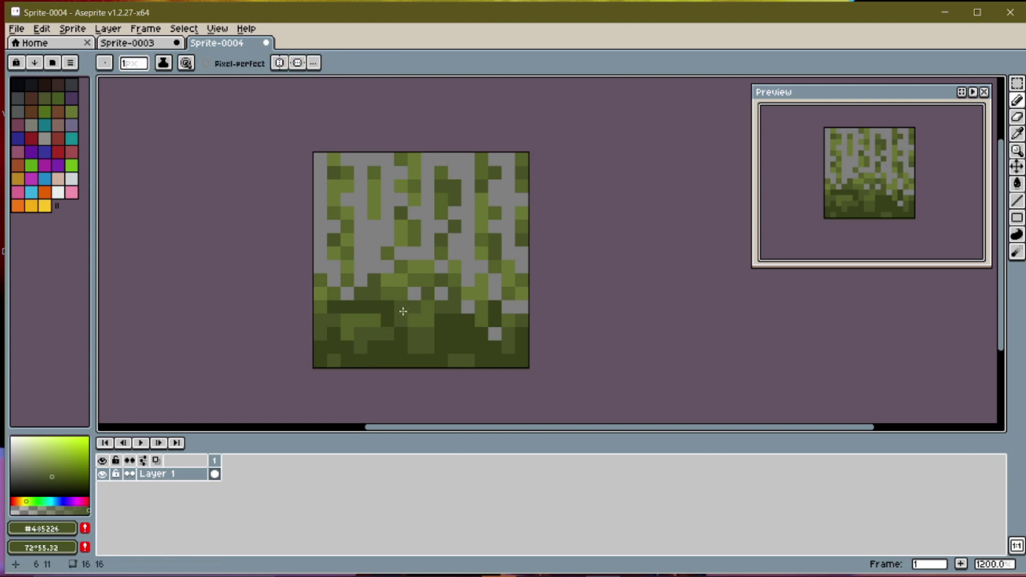
Thicken the grass stalks with the light olive #687635 and erase pixels from the upper half to thin and shorten them
{"action": "left_click", "coordinate": [1017, 117]}
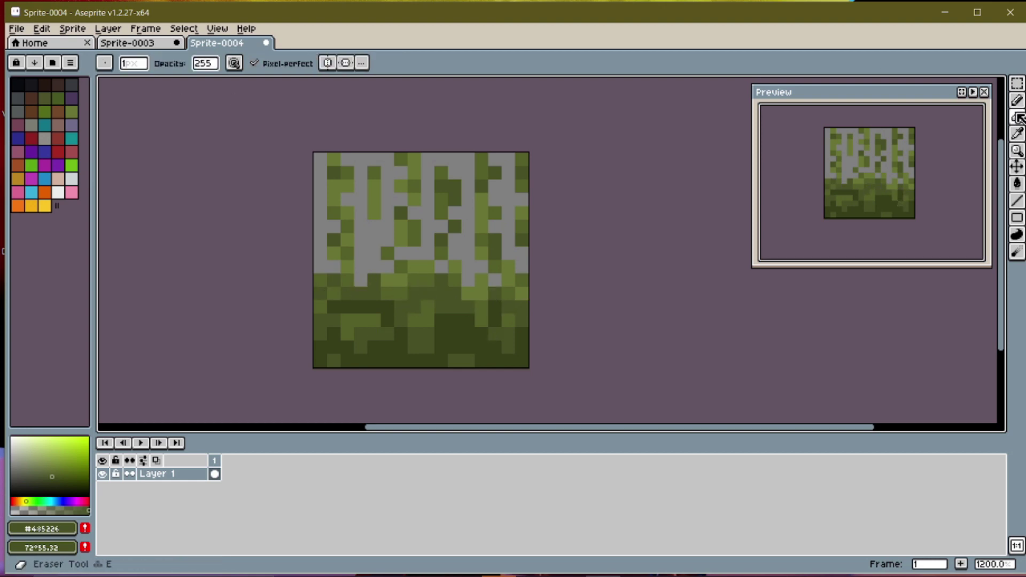
{"action": "left_click", "coordinate": [335, 175], "text": "alt"}
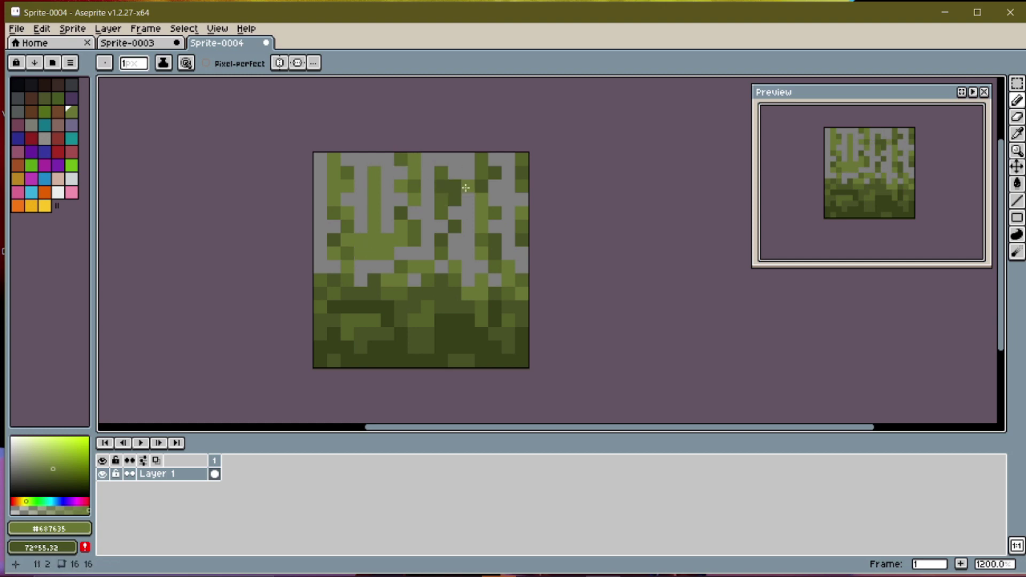
{"action": "left_click", "coordinate": [1018, 117]}
{"action": "left_click_drag", "start_coordinate": [441, 172], "coordinate": [458, 211]}
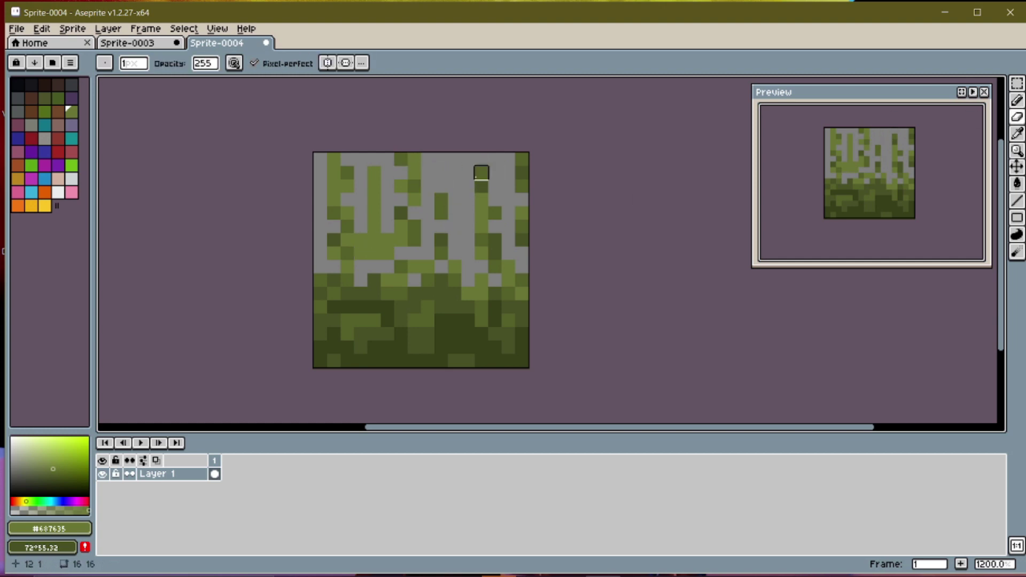
{"action": "left_click_drag", "start_coordinate": [519, 186], "coordinate": [518, 227]}
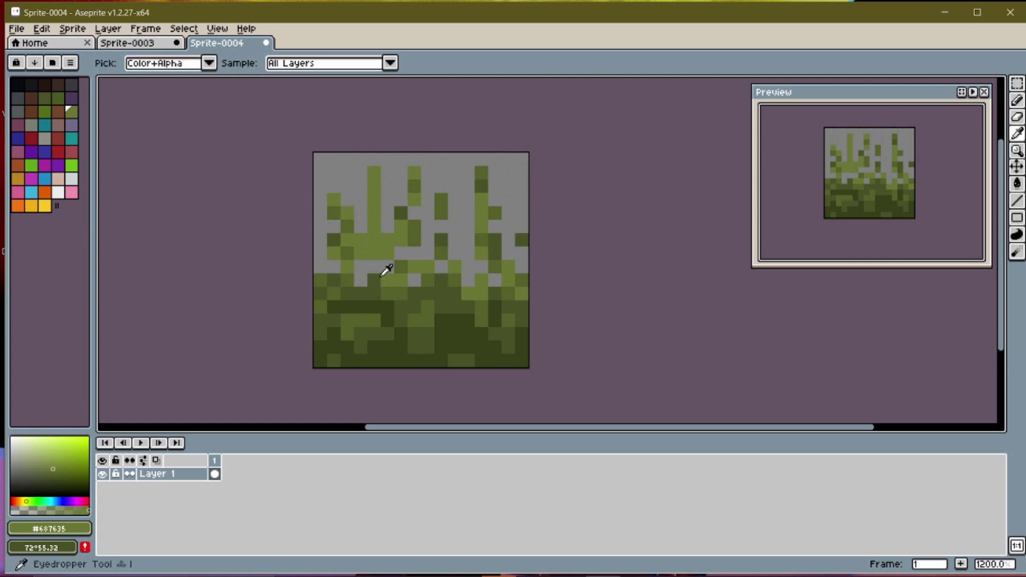
Sample the mid olive #55602b and dot single pixels on and around the grass stalks
{"action": "left_click", "coordinate": [388, 200]}
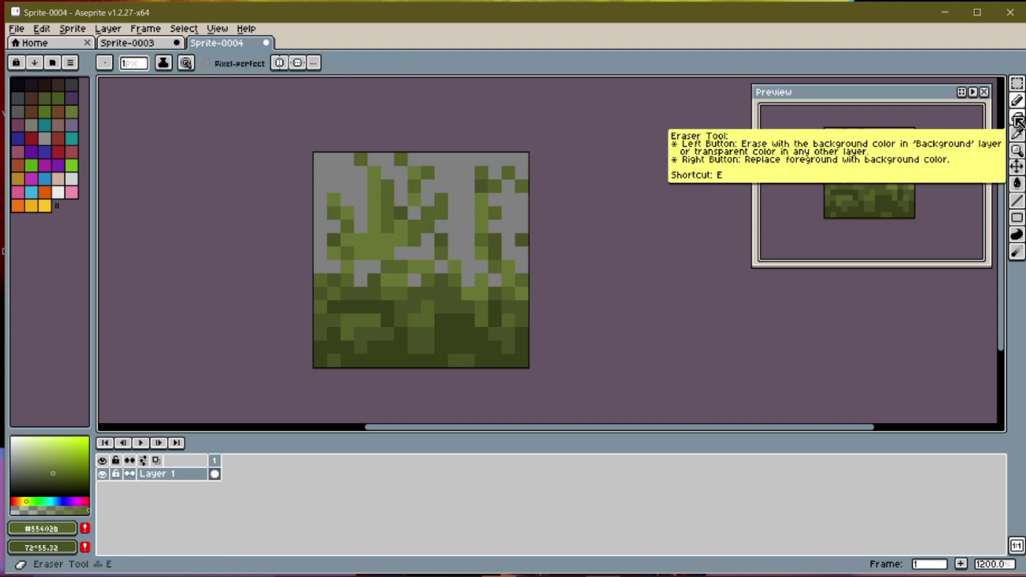
{"action": "left_click", "coordinate": [374, 239]}
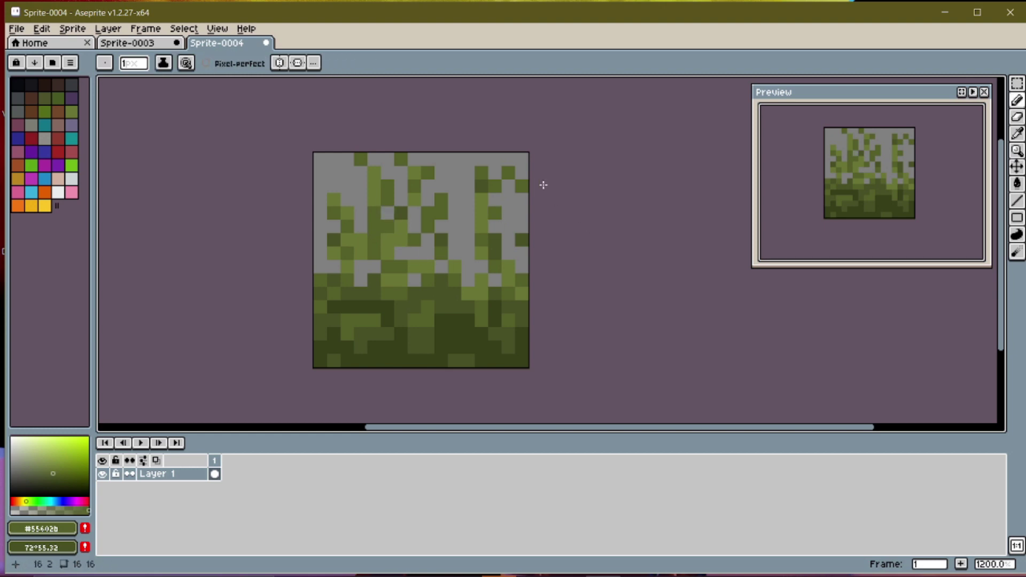
Copy the whole tall-grass tile into the first cell of the third row on Sprite-0003 and save the sprite
{"action": "key", "text": "m"}
{"action": "left_click_drag", "start_coordinate": [326, 164], "coordinate": [527, 366]}
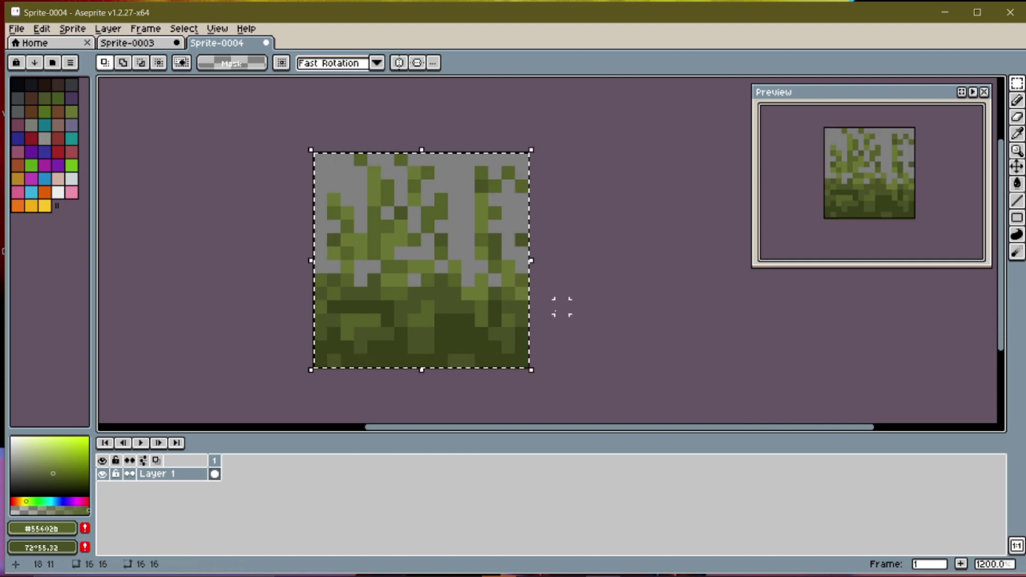
{"action": "left_click", "coordinate": [135, 44]}
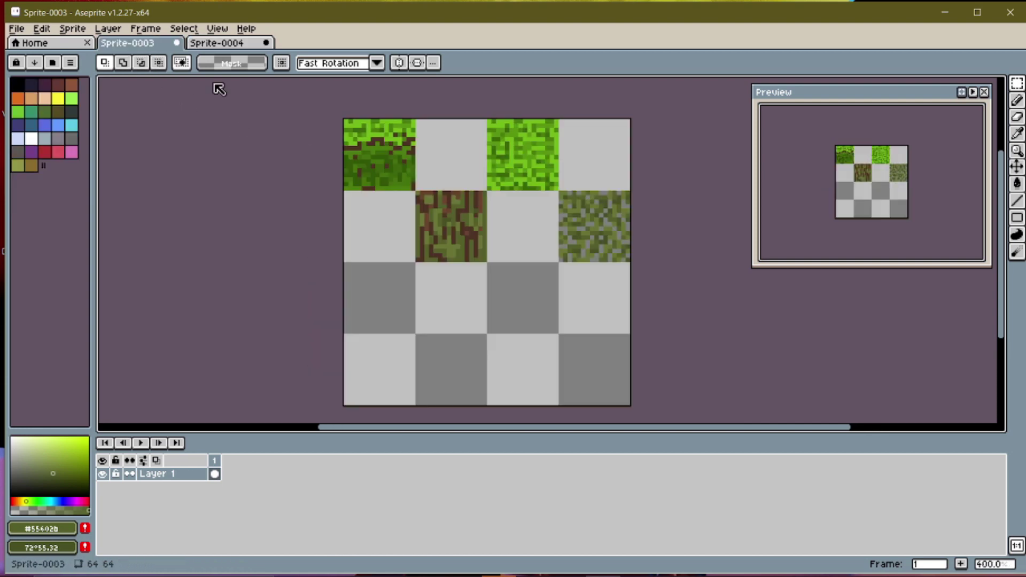
{"action": "key", "text": "ctrl+v"}
{"action": "left_click_drag", "start_coordinate": [387, 157], "coordinate": [389, 305]}
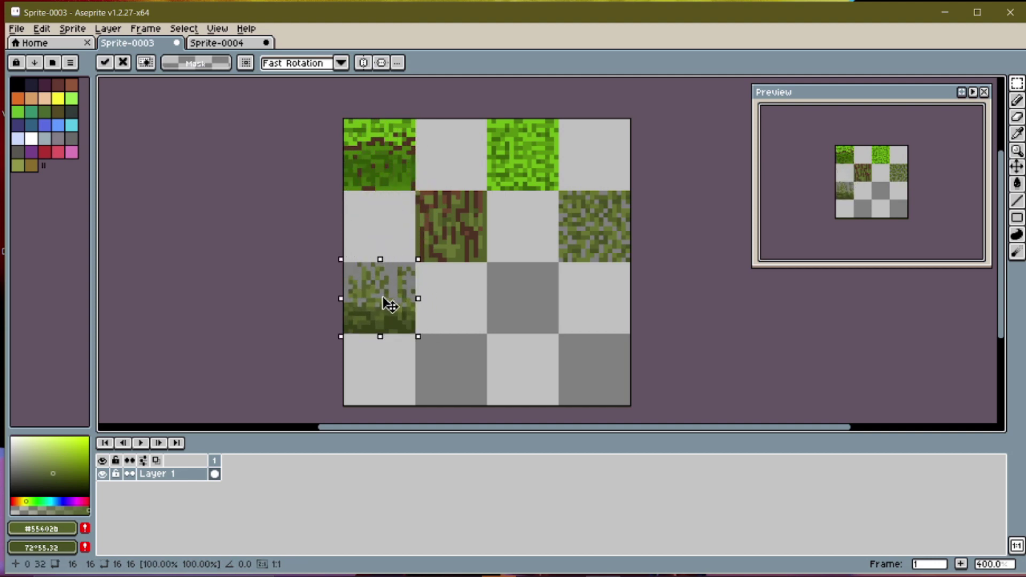
{"action": "left_click", "coordinate": [610, 305]}
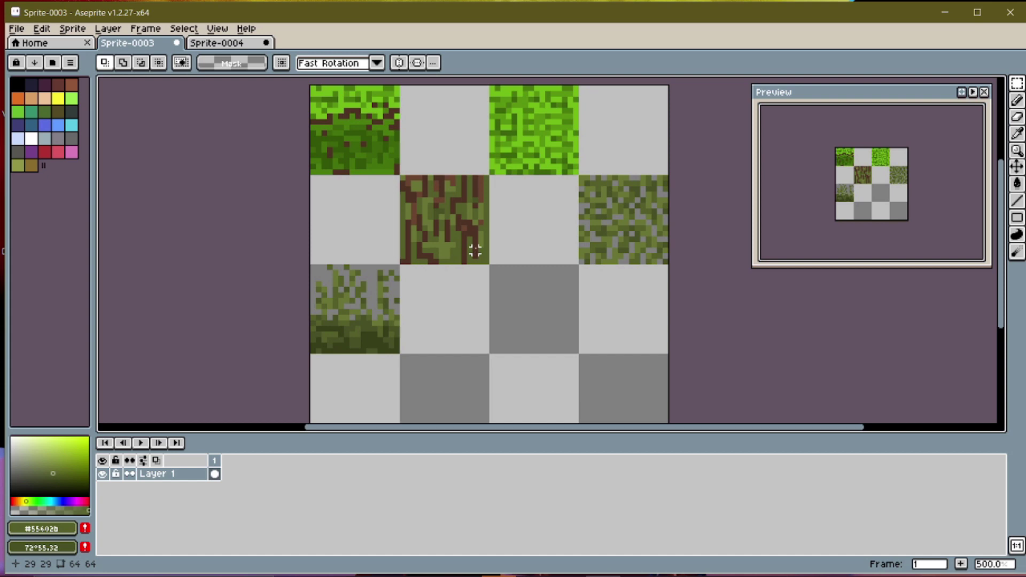
{"action": "key", "text": "ctrl+s"}
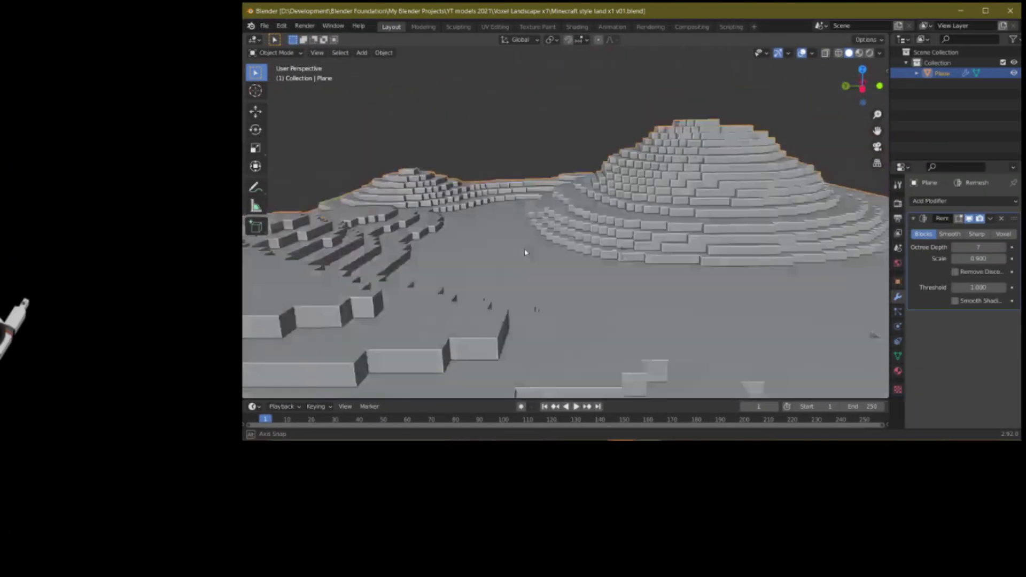
Switch to Blender, open the UV Editing workspace and frame the landscape plane in top view
{"action": "middle_click_drag", "start_coordinate": [525, 252], "coordinate": [593, 190]}
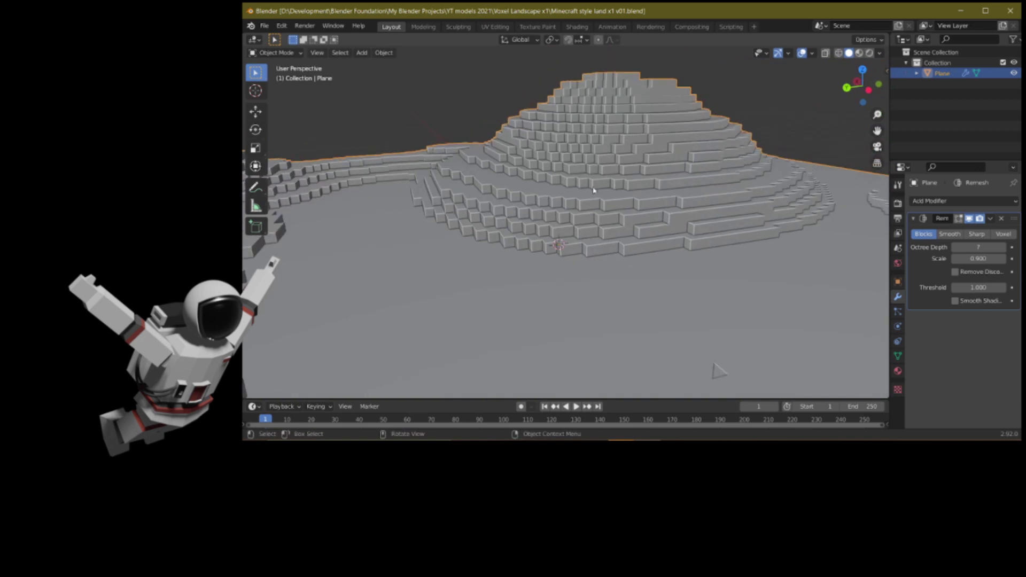
{"action": "left_click", "coordinate": [489, 29]}
{"action": "middle_click_drag", "start_coordinate": [759, 251], "coordinate": [712, 271]}
{"action": "key", "text": "Tab"}
{"action": "scroll", "coordinate": [765, 243], "scroll_direction": "up", "scroll_amount": 6}
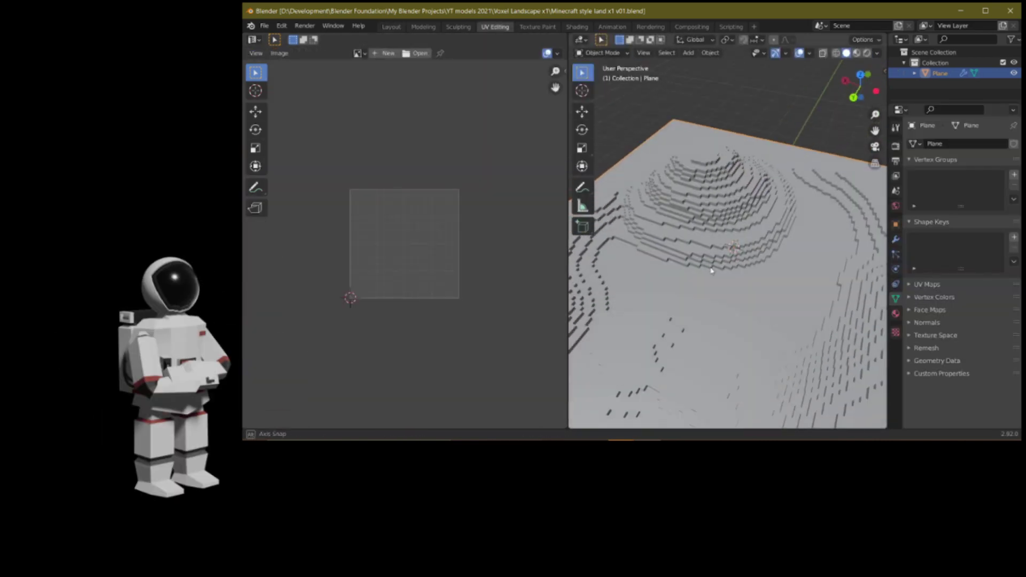
{"action": "key", "text": "KP_7"}
{"action": "key", "text": "KP_Decimal"}
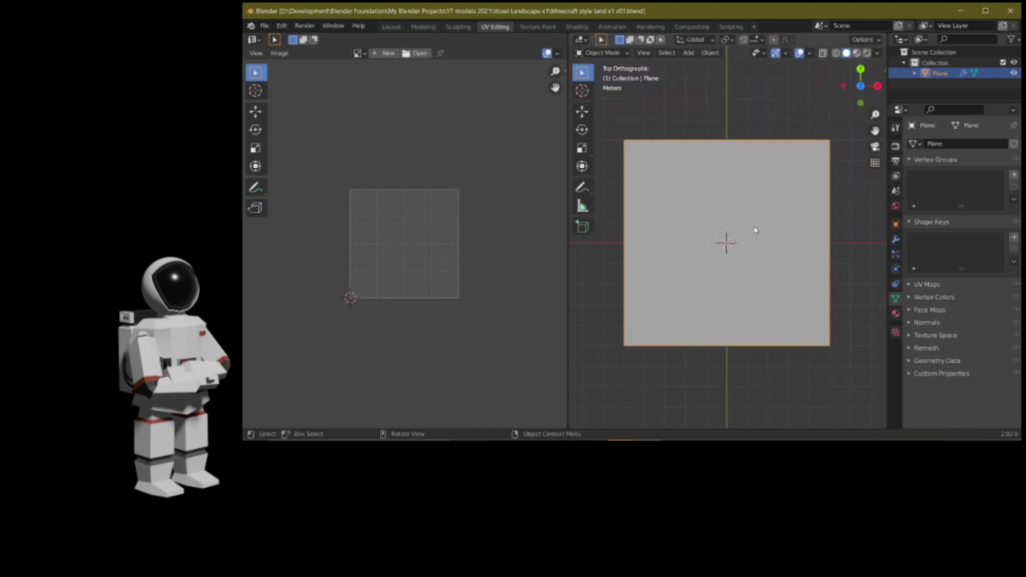
Enter Edit Mode on the landscape plane and unwrap its whole mesh
{"action": "key", "text": "Tab"}
{"action": "key", "text": "u"}
{"action": "left_click", "coordinate": [755, 230]}
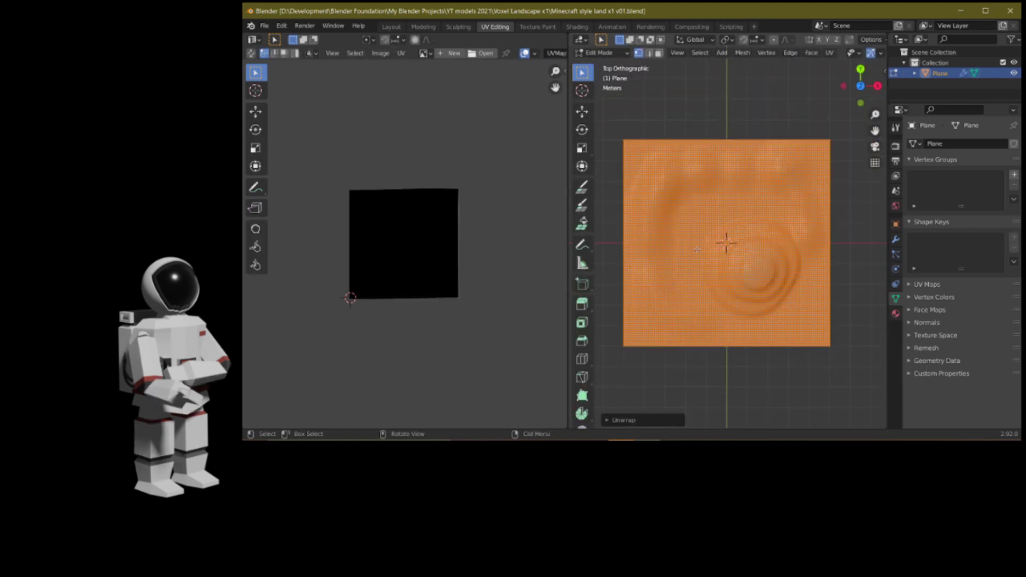
{"action": "key", "text": "u"}
{"action": "left_click", "coordinate": [739, 315]}
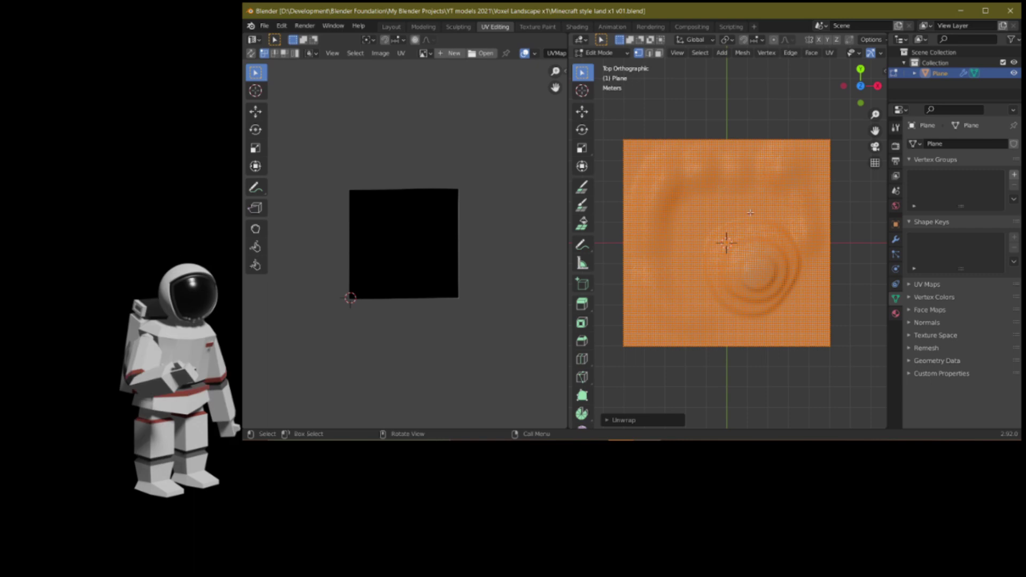
Reselect the entire mesh and give the landscape plane a new material
{"action": "key", "text": "alt+a"}
{"action": "key", "text": "a"}
{"action": "left_click", "coordinate": [895, 313]}
{"action": "left_click", "coordinate": [967, 188]}
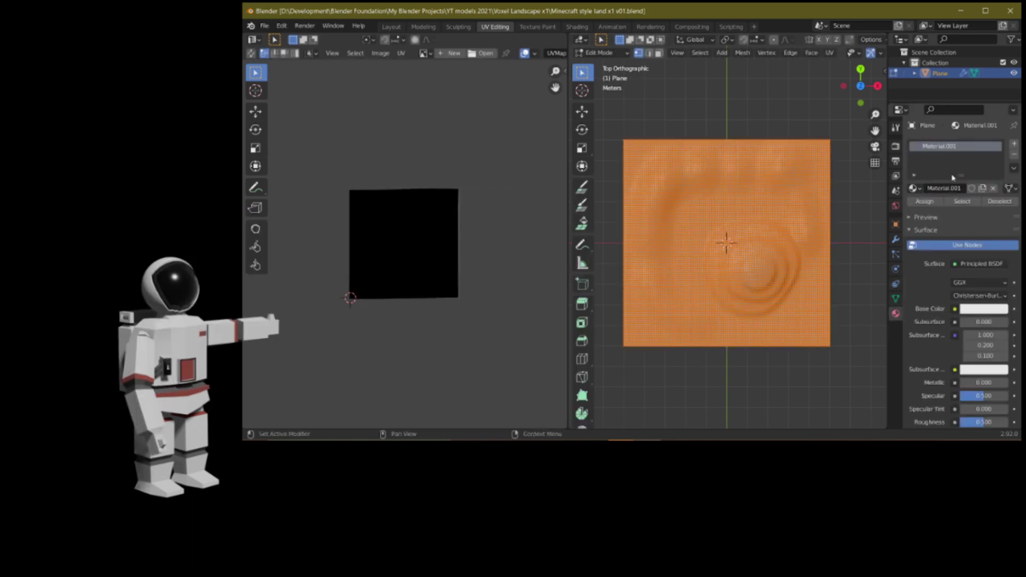
In the Shading workspace, add the Minecraft Style Blender x1.png image to Material.001 and connect its Color output to Base Color
{"action": "left_click", "coordinate": [577, 27]}
{"action": "middle_click_drag", "start_coordinate": [492, 330], "coordinate": [528, 328]}
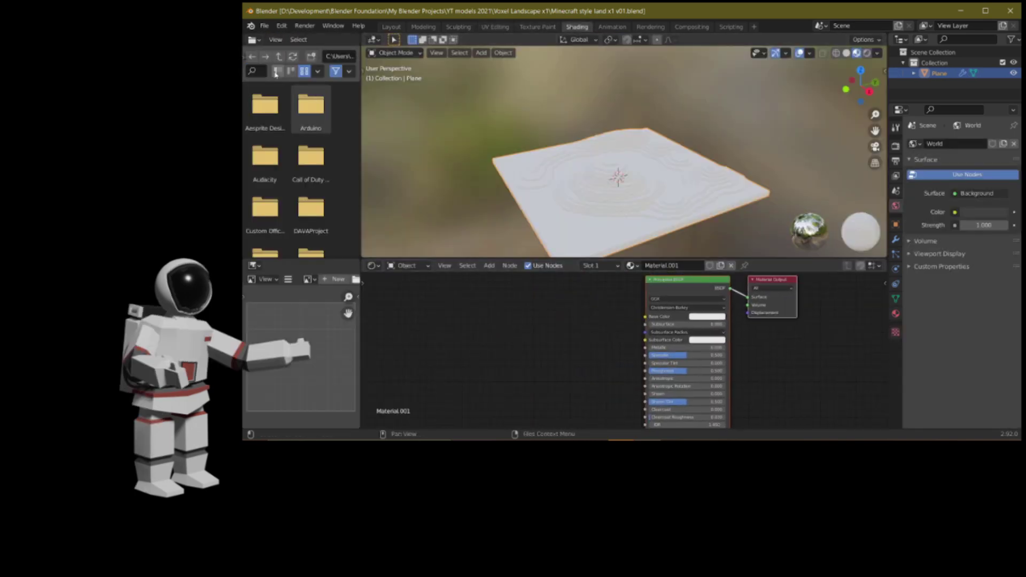
{"action": "left_click", "coordinate": [257, 71]}
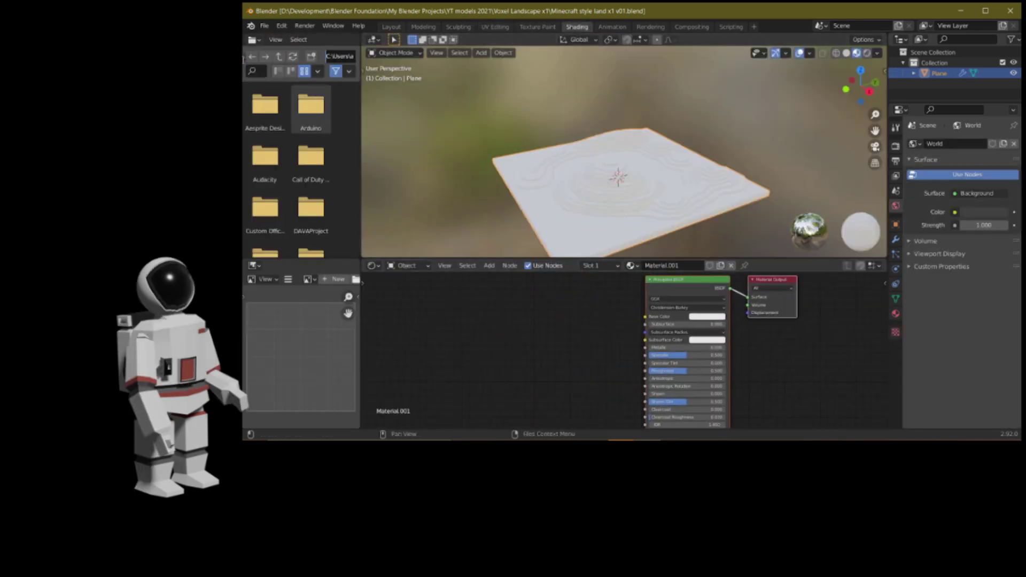
{"action": "key", "text": "Return"}
{"action": "left_click_drag", "start_coordinate": [311, 109], "coordinate": [524, 320]}
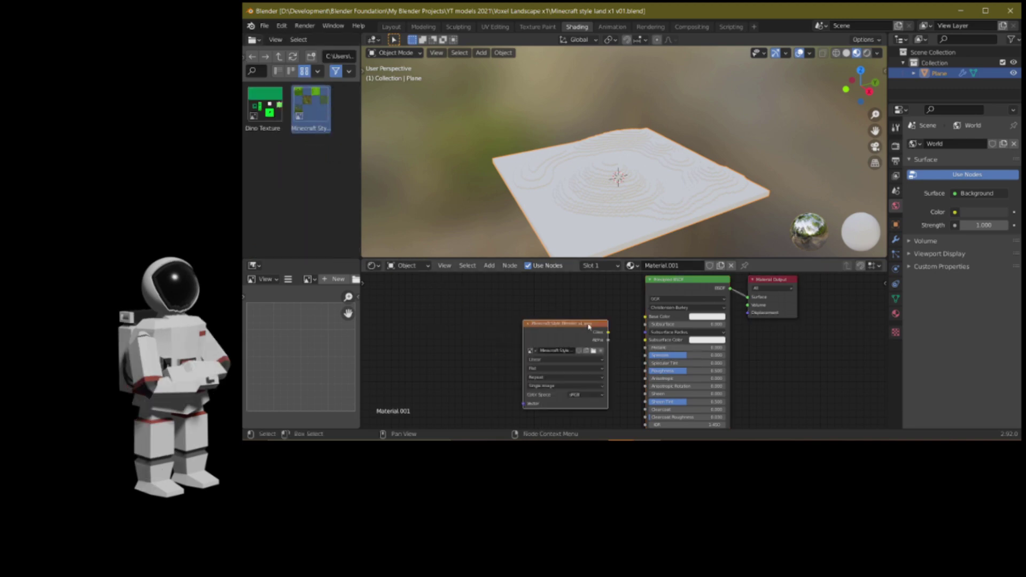
{"action": "left_click_drag", "start_coordinate": [591, 327], "coordinate": [541, 307]}
{"action": "left_click_drag", "start_coordinate": [645, 320], "coordinate": [646, 316]}
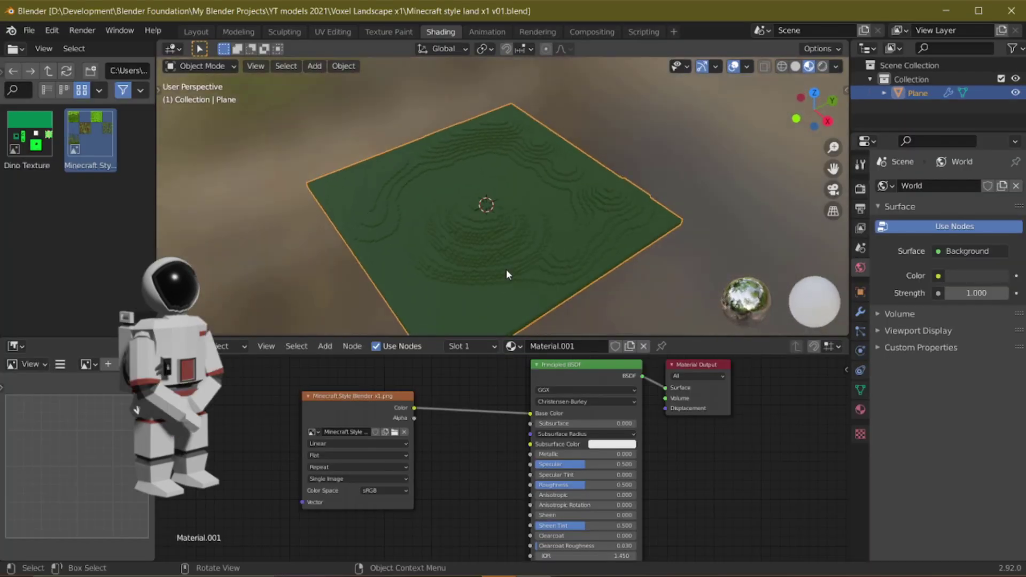
Set the image texture node's interpolation to Closest
{"action": "left_click", "coordinate": [371, 442]}
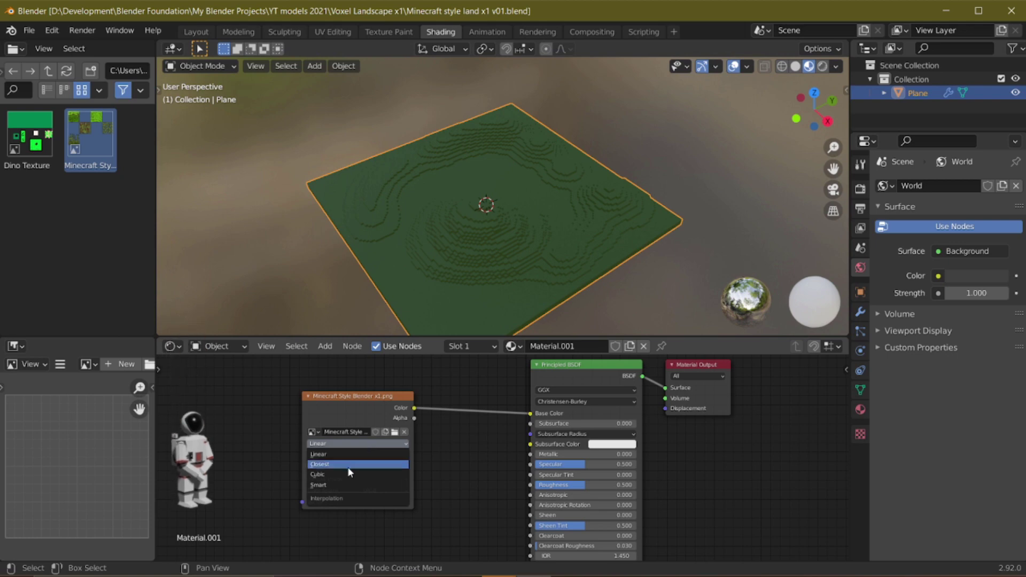
{"action": "left_click", "coordinate": [352, 465]}
{"action": "middle_click_drag", "start_coordinate": [470, 278], "coordinate": [470, 241]}
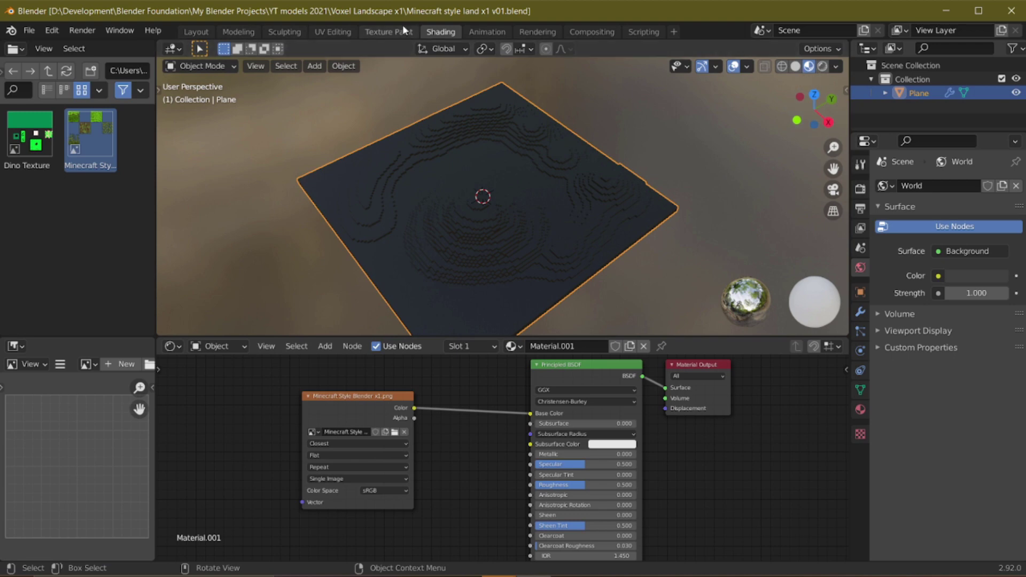
In the UV Editing workspace, shrink the landscape's selected UVs and fit them over the grass-edged dirt tile in the texture's first cell
{"action": "left_click", "coordinate": [328, 32]}
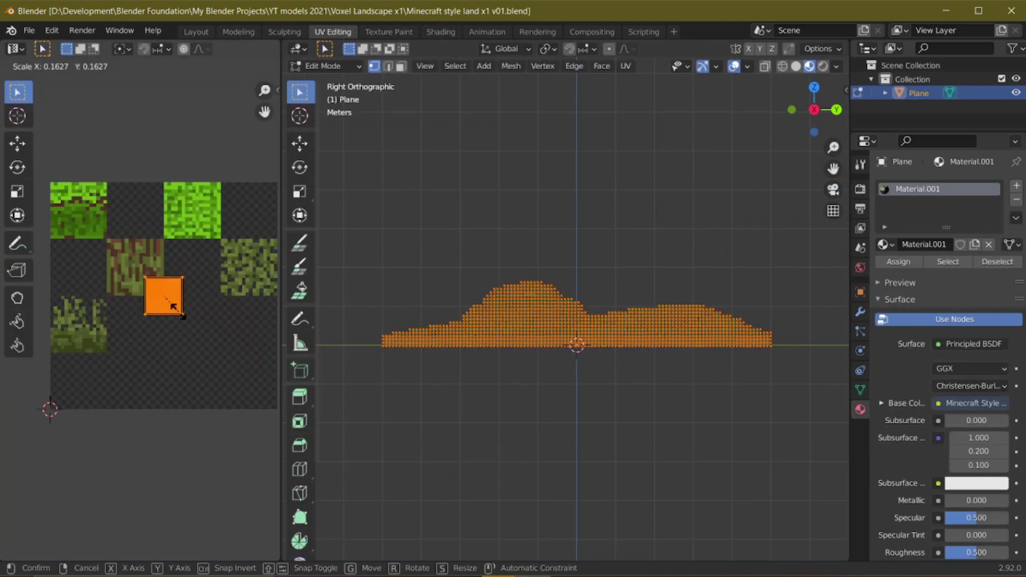
{"action": "left_click", "coordinate": [187, 320]}
{"action": "key", "text": "g"}
{"action": "left_click", "coordinate": [140, 271]}
{"action": "key", "text": "s"}
{"action": "left_click", "coordinate": [149, 279]}
{"action": "middle_click_drag", "start_coordinate": [149, 342], "coordinate": [107, 230], "text": "ctrl"}
{"action": "middle_click_drag", "start_coordinate": [91, 197], "coordinate": [140, 292]}
{"action": "key", "text": "g"}
{"action": "left_click", "coordinate": [180, 294]}
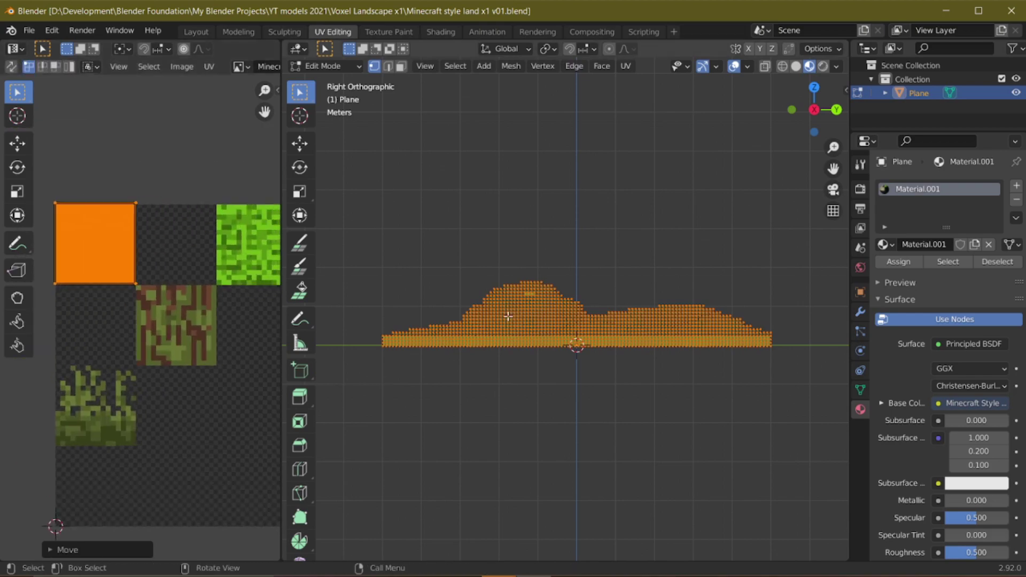
Check the mapping up close, then select all hill faces above the base strip in the right orthographic view using face selection
{"action": "key", "text": "Tab"}
{"action": "middle_click_drag", "start_coordinate": [570, 290], "coordinate": [586, 223]}
{"action": "scroll", "coordinate": [586, 222], "scroll_direction": "up", "scroll_amount": 4}
{"action": "middle_click_drag", "start_coordinate": [531, 345], "coordinate": [529, 268]}
{"action": "middle_click_drag", "start_coordinate": [530, 267], "coordinate": [556, 331], "text": "ctrl"}
{"action": "scroll", "coordinate": [552, 339], "scroll_direction": "down", "scroll_amount": 5}
{"action": "key", "text": "Tab"}
{"action": "left_click", "coordinate": [533, 331]}
{"action": "key", "text": "KP_3"}
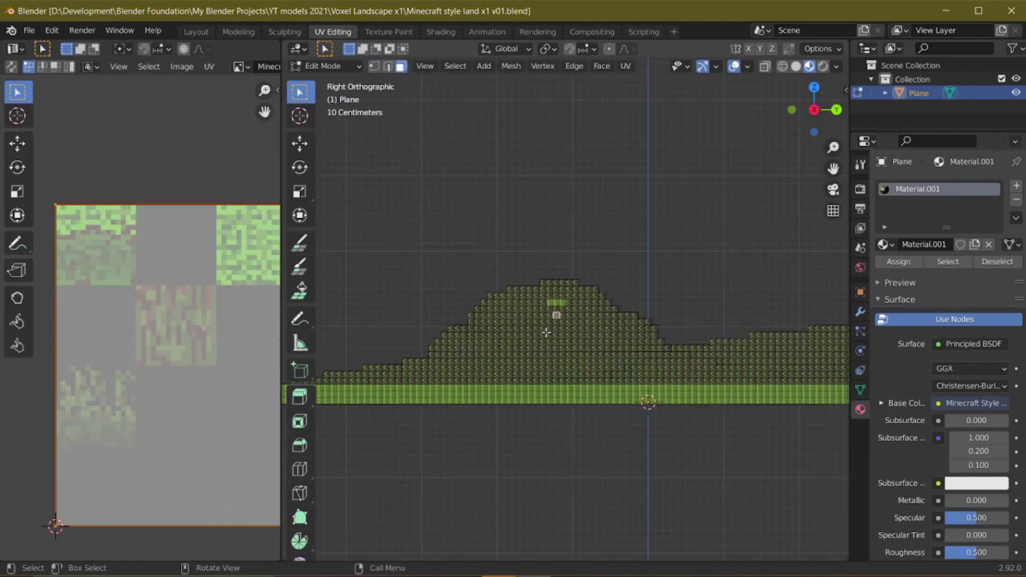
{"action": "scroll", "coordinate": [545, 332], "scroll_direction": "down", "scroll_amount": 4}
{"action": "left_click_drag", "start_coordinate": [420, 273], "coordinate": [808, 343]}
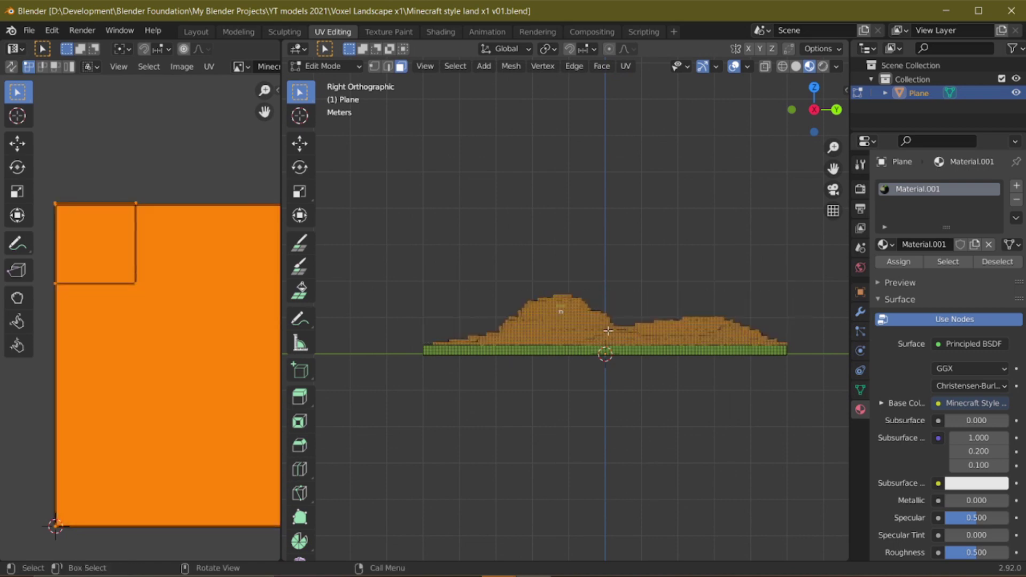
{"action": "scroll", "coordinate": [608, 331], "scroll_direction": "up", "scroll_amount": 5}
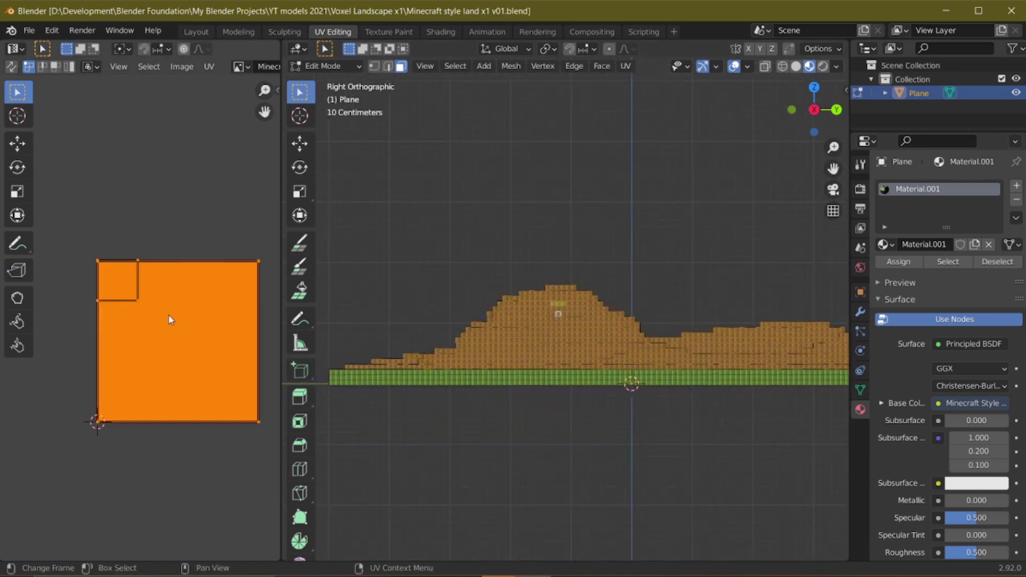
Scale and move the right-facing hill faces' UVs until they exactly cover the grass-edged dirt tile
{"action": "left_click", "coordinate": [165, 331]}
{"action": "key", "text": "g"}
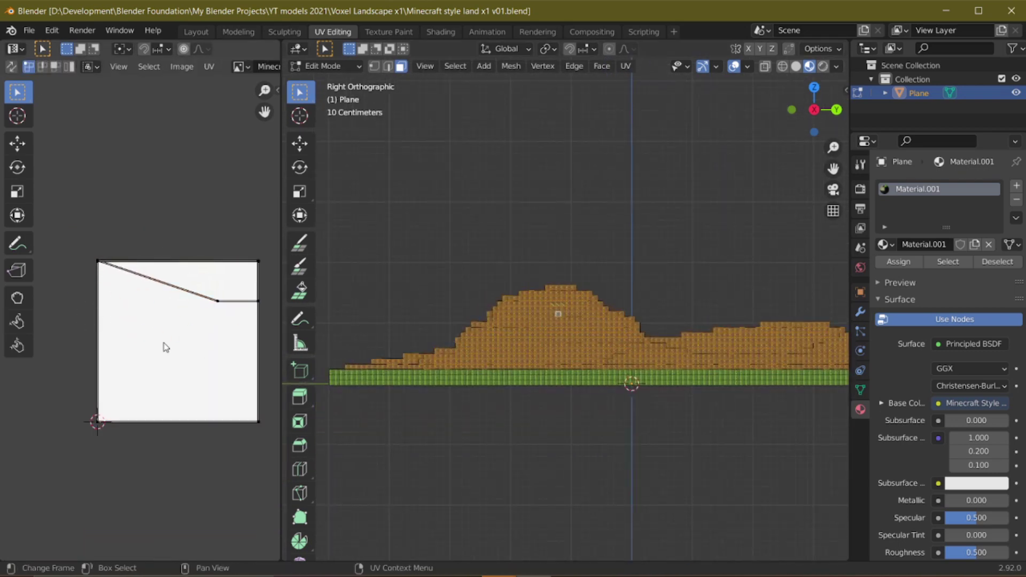
{"action": "left_click", "coordinate": [276, 434]}
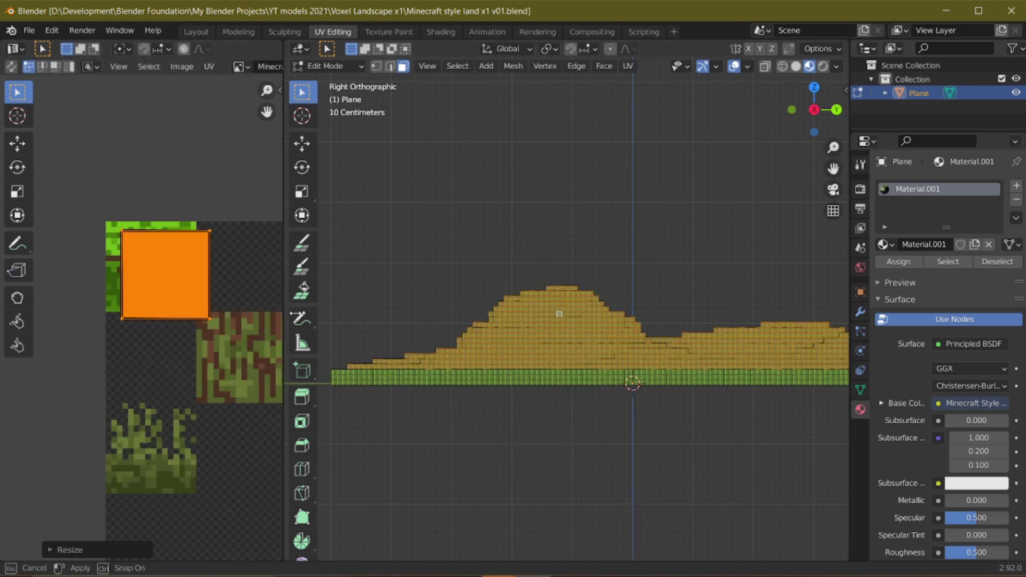
{"action": "left_click_drag", "start_coordinate": [282, 326], "coordinate": [308, 326]}
{"action": "key", "text": "g"}
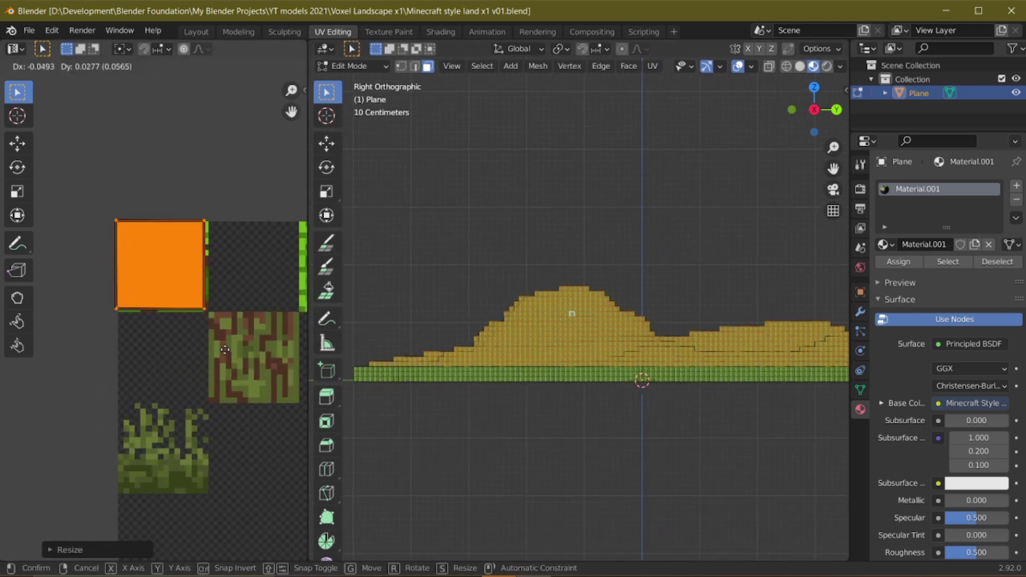
{"action": "left_click", "coordinate": [225, 350]}
{"action": "key", "text": "s"}
{"action": "left_click", "coordinate": [234, 360]}
{"action": "key", "text": "g"}
{"action": "left_click", "coordinate": [226, 353]}
Rotate the right-facing faces' UVs by about 90 degrees so the grass edge runs along the top of each block
{"action": "key", "text": "Tab"}
{"action": "middle_click_drag", "start_coordinate": [588, 330], "coordinate": [609, 389], "text": "ctrl"}
{"action": "key", "text": "Tab"}
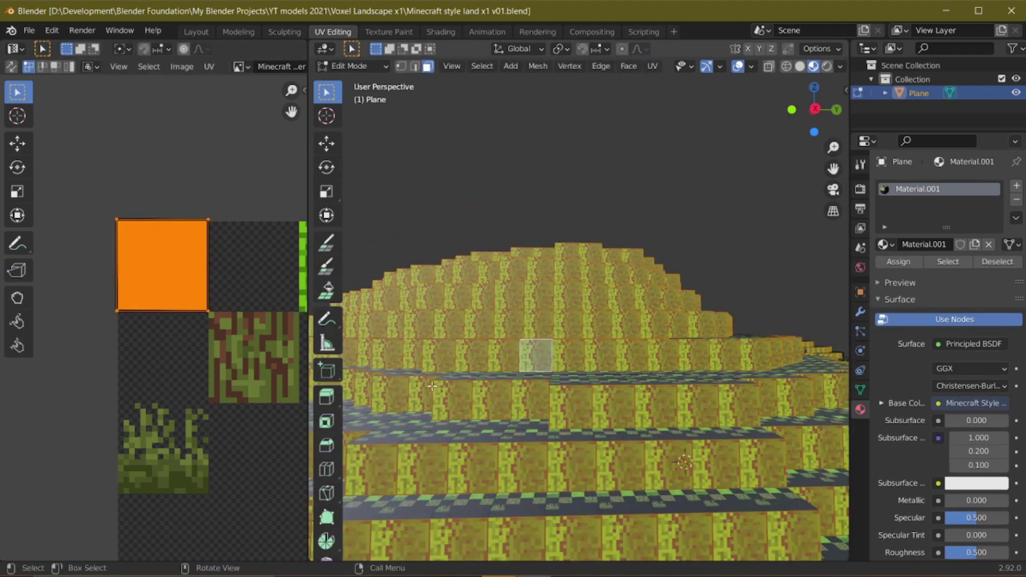
{"action": "key", "text": "r"}
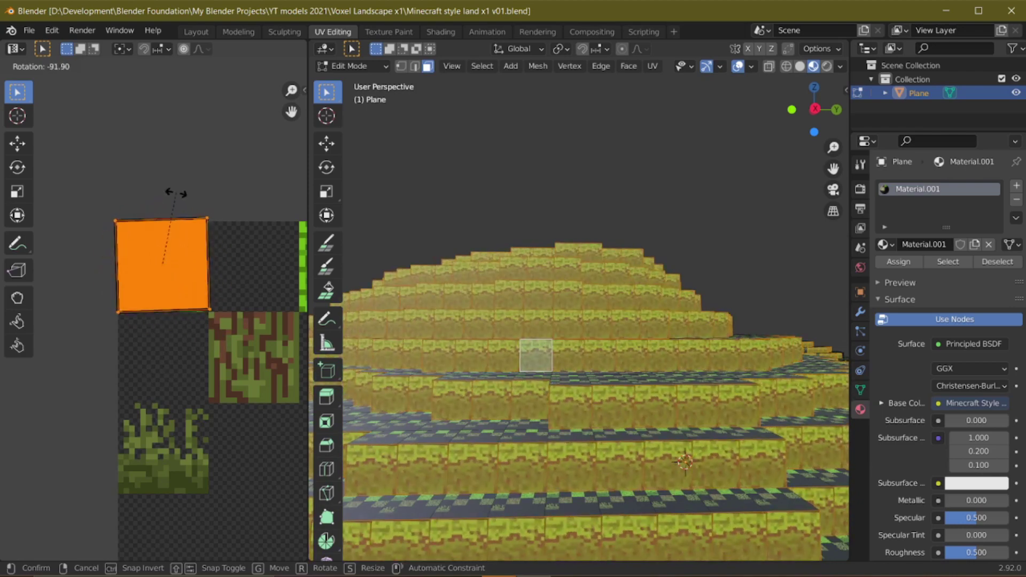
{"action": "left_click", "coordinate": [178, 196]}
Select all hill faces above the base strip in the left orthographic view
{"action": "middle_click_drag", "start_coordinate": [567, 391], "coordinate": [607, 378]}
{"action": "scroll", "coordinate": [489, 346], "scroll_direction": "down", "scroll_amount": 3}
{"action": "middle_click_drag", "start_coordinate": [519, 350], "coordinate": [695, 359], "text": "shift"}
{"action": "left_click_drag", "start_coordinate": [401, 319], "coordinate": [801, 388]}
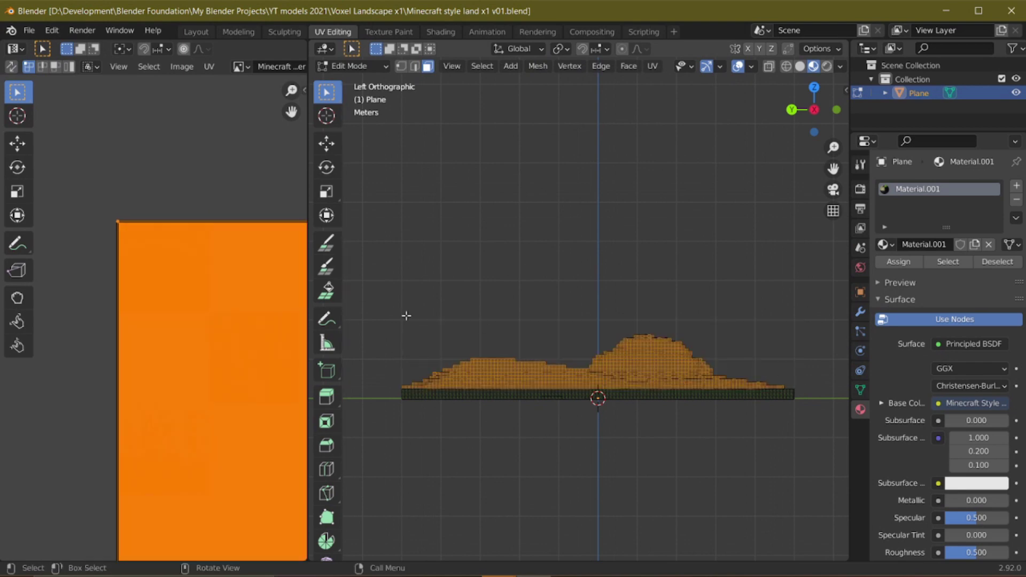
{"action": "scroll", "coordinate": [219, 348], "scroll_direction": "down", "scroll_amount": 4}
Scale the left-facing faces' UVs down to about one tile and move them roughly over the grass-edged dirt tile
{"action": "key", "text": "s"}
{"action": "left_click", "coordinate": [154, 390]}
{"action": "middle_click_drag", "start_coordinate": [154, 389], "coordinate": [192, 419]}
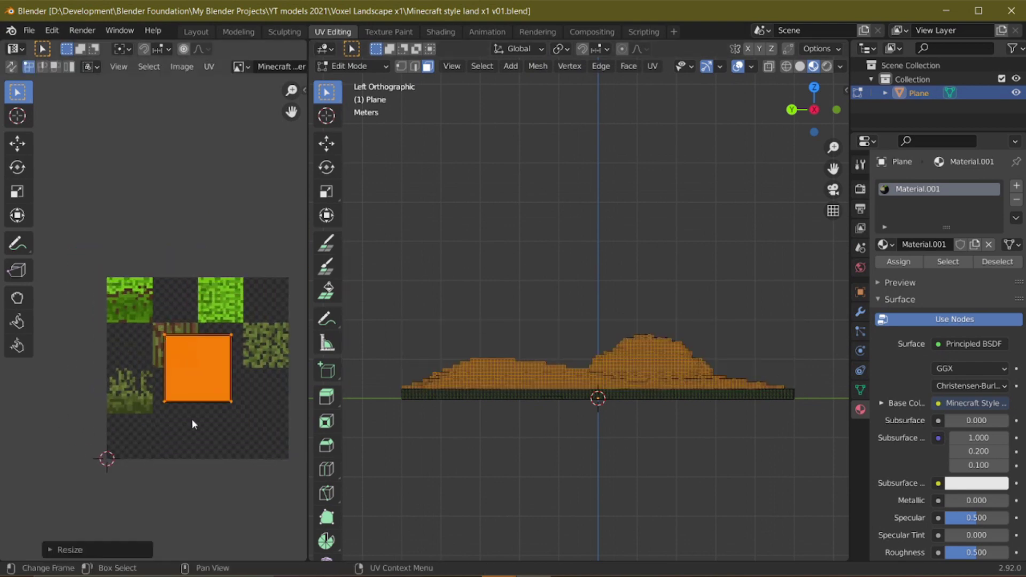
{"action": "key", "text": "g"}
{"action": "left_click", "coordinate": [135, 361]}
{"action": "key", "text": "s"}
{"action": "left_click", "coordinate": [180, 365]}
{"action": "key", "text": "g"}
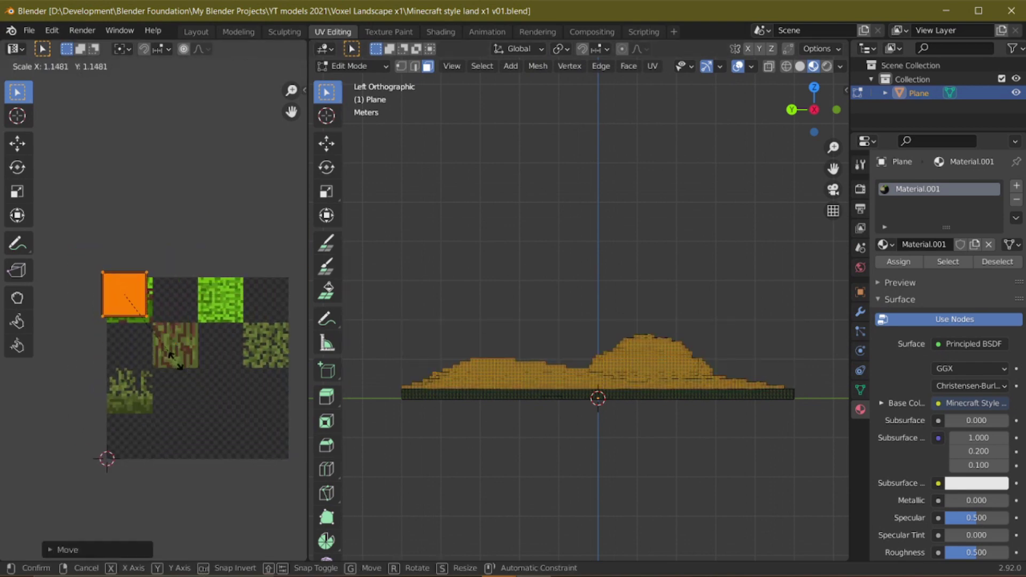
{"action": "left_click", "coordinate": [179, 356]}
{"action": "scroll", "coordinate": [192, 331], "scroll_direction": "up", "scroll_amount": 3}
{"action": "scroll", "coordinate": [213, 316], "scroll_direction": "up", "scroll_amount": 1}
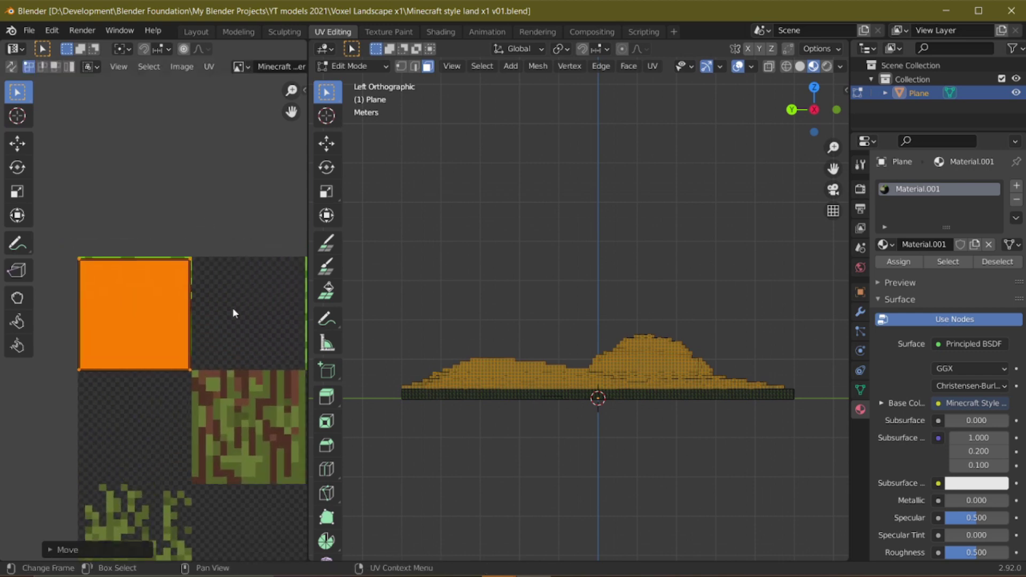
Fine-tune the size and position of the left-facing faces' UVs to match the edges of the grass-edged dirt tile
{"action": "key", "text": "g"}
{"action": "left_click", "coordinate": [232, 306]}
{"action": "key", "text": "s"}
{"action": "left_click", "coordinate": [226, 320]}
{"action": "key", "text": "g"}
{"action": "left_click", "coordinate": [228, 319]}
{"action": "scroll", "coordinate": [444, 355], "scroll_direction": "up", "scroll_amount": 8}
Rotate the left-facing faces' UVs a quarter turn so the grass edge is on top, and check the blocks up close
{"action": "key", "text": "Tab"}
{"action": "middle_click_drag", "start_coordinate": [681, 384], "coordinate": [576, 308], "text": "shift"}
{"action": "key", "text": "Tab"}
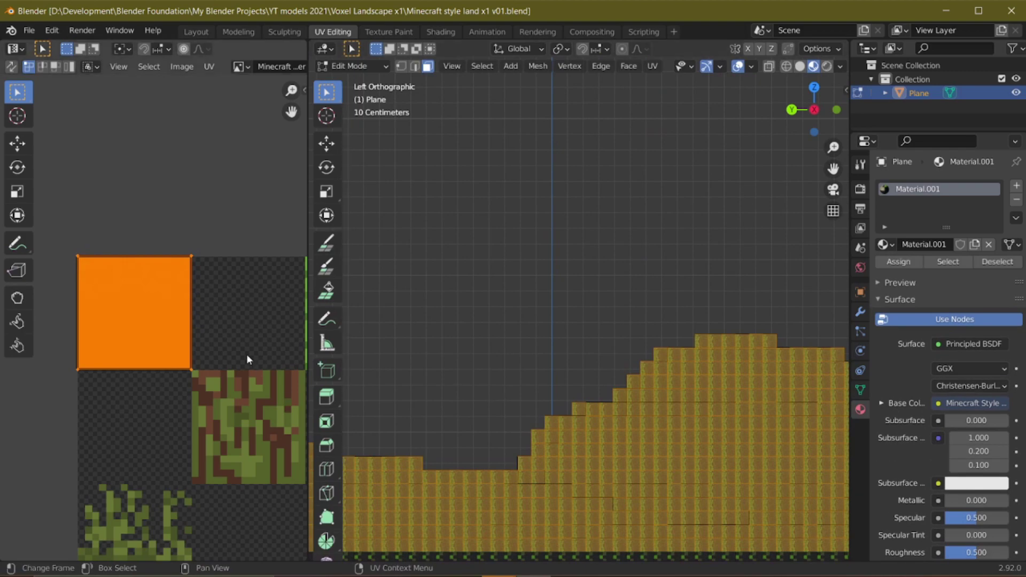
{"action": "key", "text": "r"}
{"action": "left_click", "coordinate": [178, 188]}
{"action": "key", "text": "Tab"}
{"action": "mouse_move", "coordinate": [681, 431]}
{"action": "middle_mouse_down"}
{"action": "mouse_move", "coordinate": [614, 359]}
{"action": "mouse_move", "coordinate": [595, 489]}
{"action": "mouse_move", "coordinate": [674, 424]}
{"action": "middle_mouse_up"}
{"action": "scroll", "coordinate": [594, 488], "scroll_direction": "up", "scroll_amount": 2}
{"action": "scroll", "coordinate": [726, 378], "scroll_direction": "up", "scroll_amount": 3}
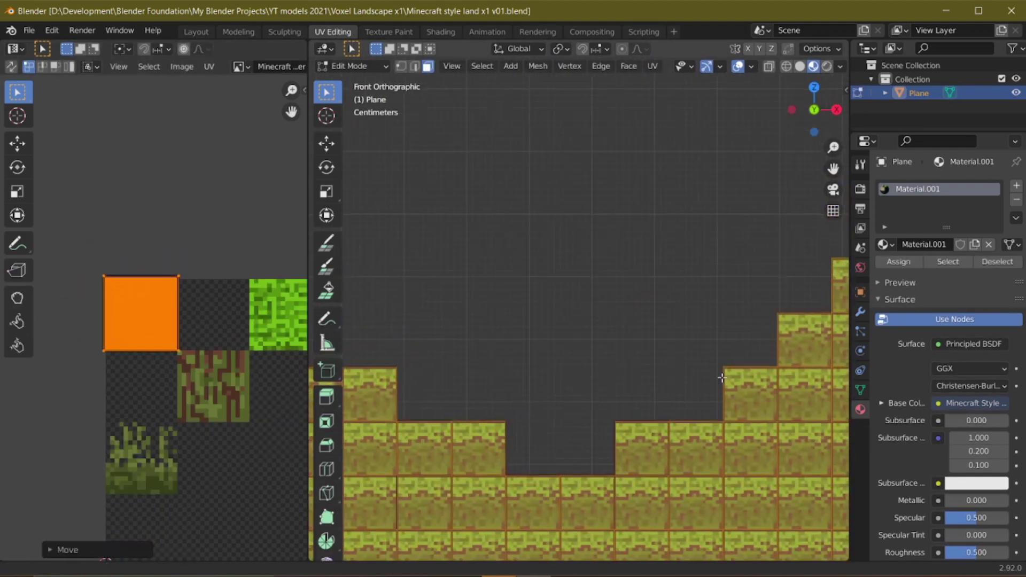
Fine-tune the front-facing faces' UVs in size and position to match the grass-edged dirt tile
{"action": "middle_click_drag", "start_coordinate": [726, 378], "coordinate": [574, 334], "text": "shift"}
{"action": "key", "text": "s"}
{"action": "left_click", "coordinate": [226, 415]}
{"action": "key", "text": "g"}
{"action": "left_click", "coordinate": [227, 414]}
Select the hill faces across the whole landscape in the back orthographic view
{"action": "scroll", "coordinate": [732, 367], "scroll_direction": "down", "scroll_amount": 3}
{"action": "key", "text": "ctrl+KP_1"}
{"action": "scroll", "coordinate": [732, 366], "scroll_direction": "down", "scroll_amount": 12}
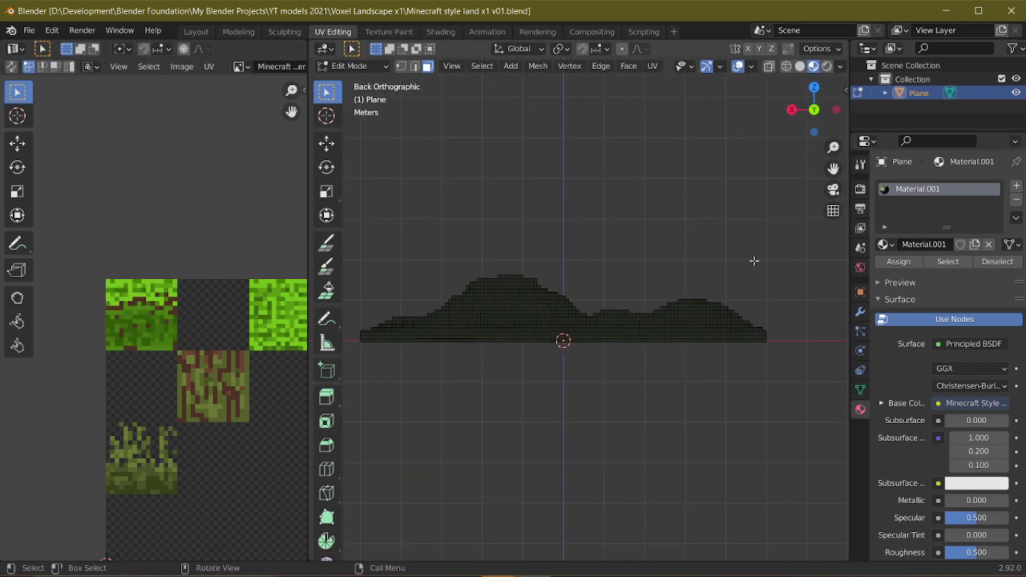
{"action": "left_click_drag", "start_coordinate": [784, 259], "coordinate": [351, 328]}
{"action": "scroll", "coordinate": [577, 202], "scroll_direction": "up", "scroll_amount": 13}
{"action": "scroll", "coordinate": [577, 201], "scroll_direction": "down", "scroll_amount": 6}
{"action": "scroll", "coordinate": [214, 385], "scroll_direction": "down", "scroll_amount": 2}
Scale and move the back-facing faces' UVs until they cover the grass-edged dirt tile
{"action": "key", "text": "s"}
{"action": "left_click", "coordinate": [206, 396]}
{"action": "key", "text": "s"}
{"action": "left_click", "coordinate": [232, 404]}
{"action": "key", "text": "g"}
{"action": "left_click", "coordinate": [166, 338]}
{"action": "key", "text": "s"}
{"action": "key", "text": "g"}
{"action": "left_click", "coordinate": [215, 392]}
Rotate the back-facing faces' UVs so the grass edge is on top, and inspect the selected steps of the hill
{"action": "middle_click_drag", "start_coordinate": [482, 348], "coordinate": [543, 351], "text": "shift"}
{"action": "key", "text": "r"}
{"action": "left_click", "coordinate": [62, 261]}
{"action": "middle_click_drag", "start_coordinate": [524, 316], "coordinate": [577, 465]}
{"action": "scroll", "coordinate": [568, 378], "scroll_direction": "up", "scroll_amount": 10}
{"action": "scroll", "coordinate": [600, 368], "scroll_direction": "down", "scroll_amount": 8}
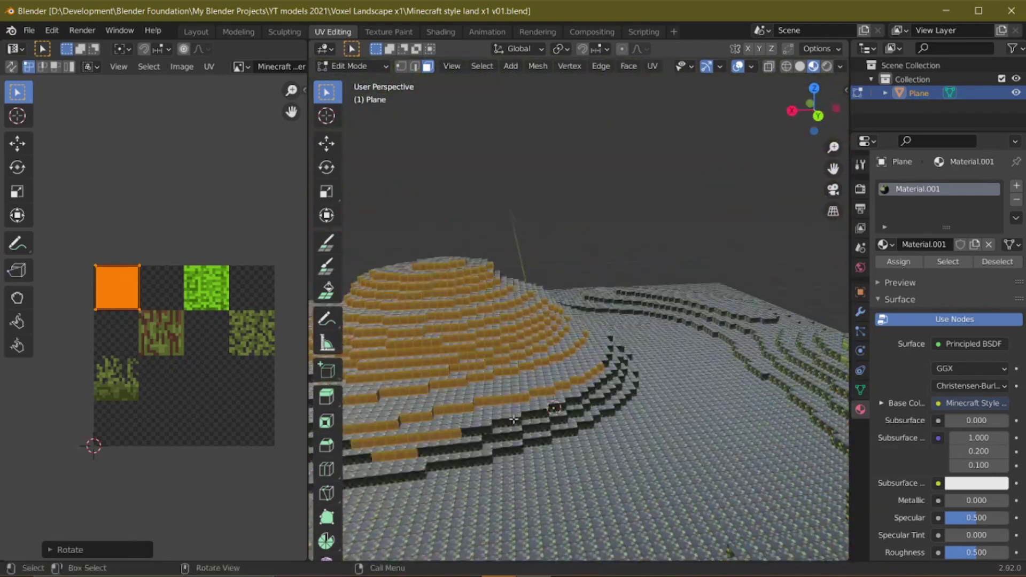
Select the landscape's upward-facing faces in top view and scale their UVs to fit the plain bright-grass tile
{"action": "scroll", "coordinate": [535, 374], "scroll_direction": "down", "scroll_amount": 5}
{"action": "key", "text": "KP_7"}
{"action": "left_click_drag", "start_coordinate": [387, 147], "coordinate": [714, 462]}
{"action": "key", "text": "s"}
Scale and move the selected leftover step faces' UVs onto the grass-edged dirt tile
{"action": "key", "text": "s"}
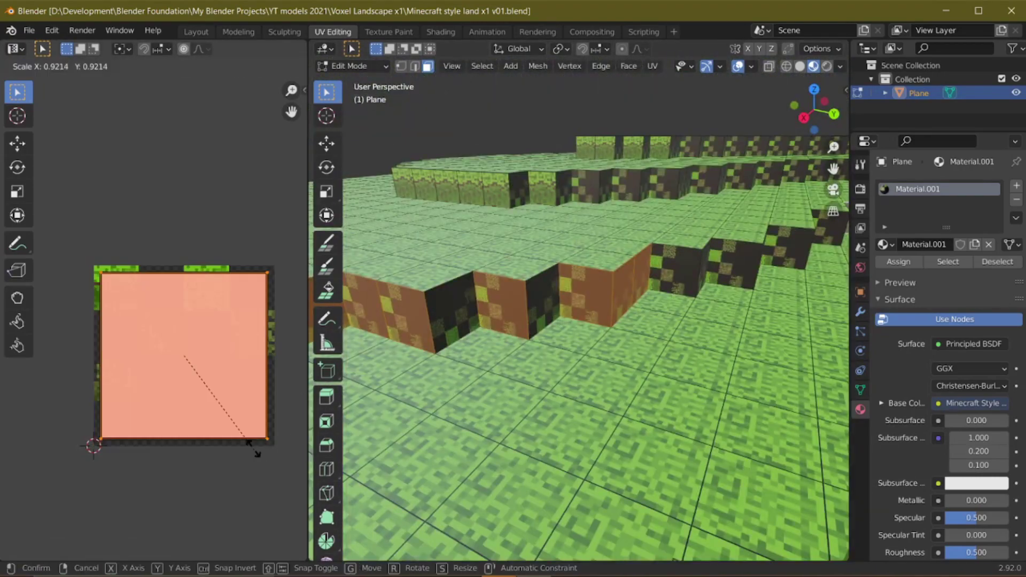
{"action": "key", "text": "g"}
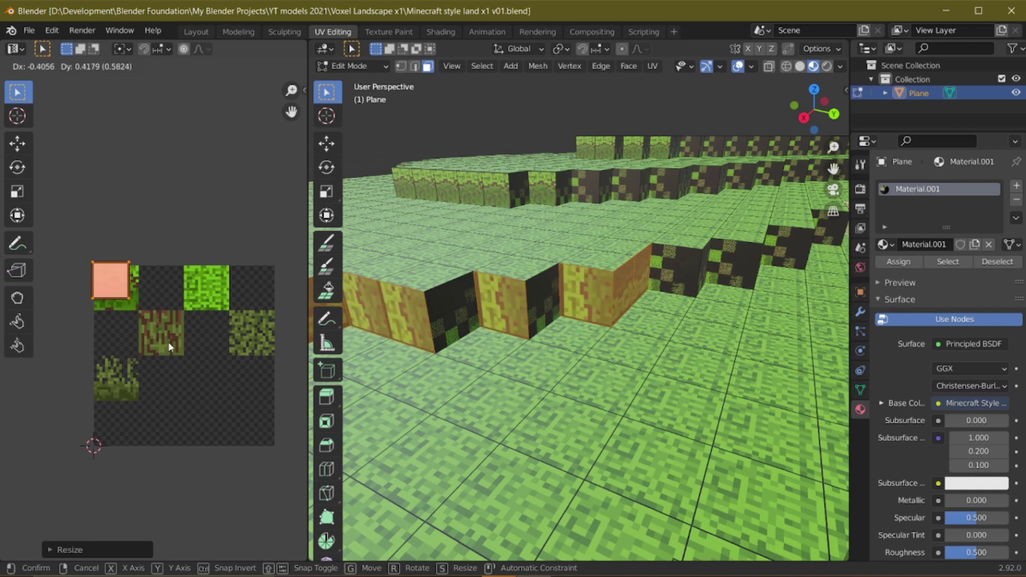
{"action": "left_click", "coordinate": [187, 388]}
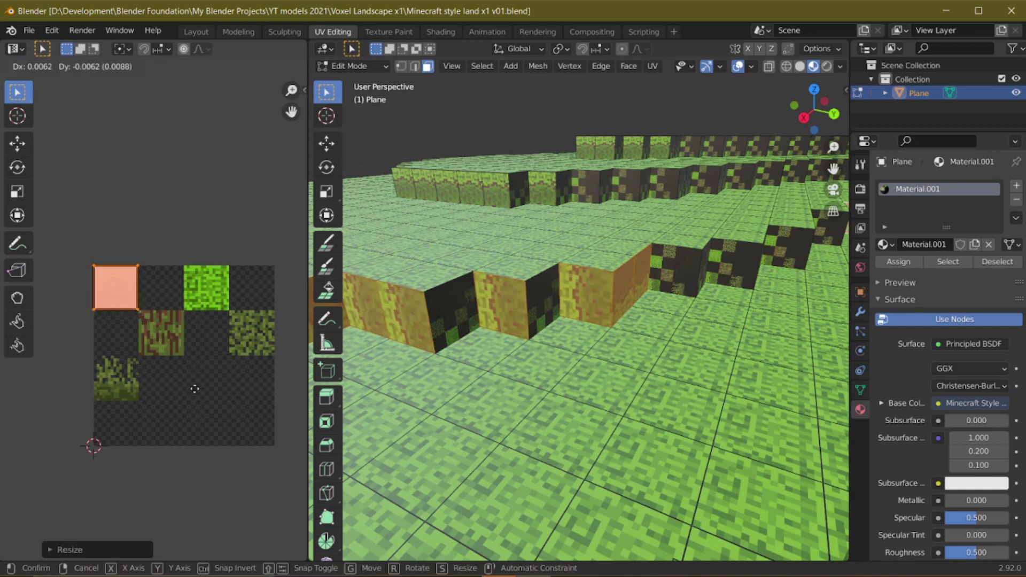
{"action": "left_click", "coordinate": [195, 389]}
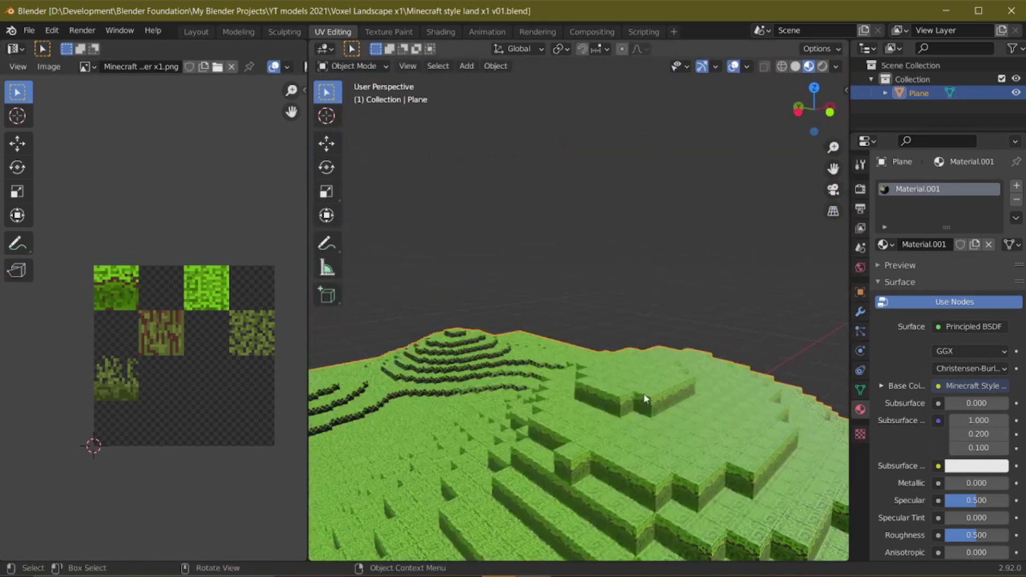
Preview the textured landscape in rendered shading, and return to material preview
{"action": "mouse_move", "coordinate": [567, 342]}
{"action": "middle_mouse_down"}
{"action": "mouse_move", "coordinate": [648, 394]}
{"action": "mouse_move", "coordinate": [632, 436]}
{"action": "mouse_move", "coordinate": [617, 363]}
{"action": "mouse_move", "coordinate": [633, 383]}
{"action": "mouse_move", "coordinate": [556, 330]}
{"action": "mouse_move", "coordinate": [633, 415]}
{"action": "mouse_move", "coordinate": [516, 379]}
{"action": "mouse_move", "coordinate": [561, 373]}
{"action": "middle_mouse_up"}
{"action": "left_click", "coordinate": [823, 66]}
{"action": "left_click", "coordinate": [809, 67]}
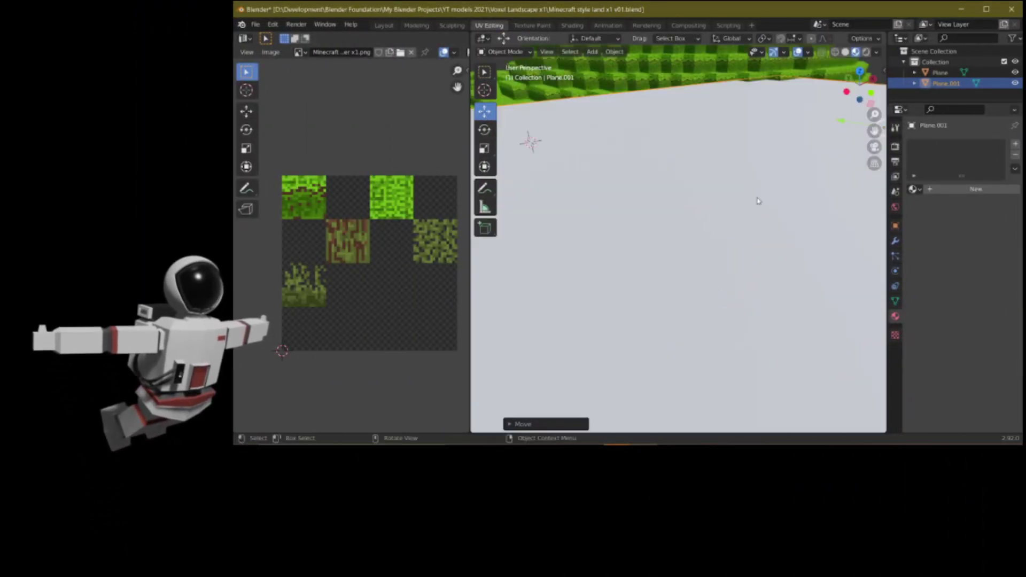
Scale the new plane down to about the size of one block and assign Material.001 to it
{"action": "key", "text": "s"}
{"action": "left_click", "coordinate": [648, 206]}
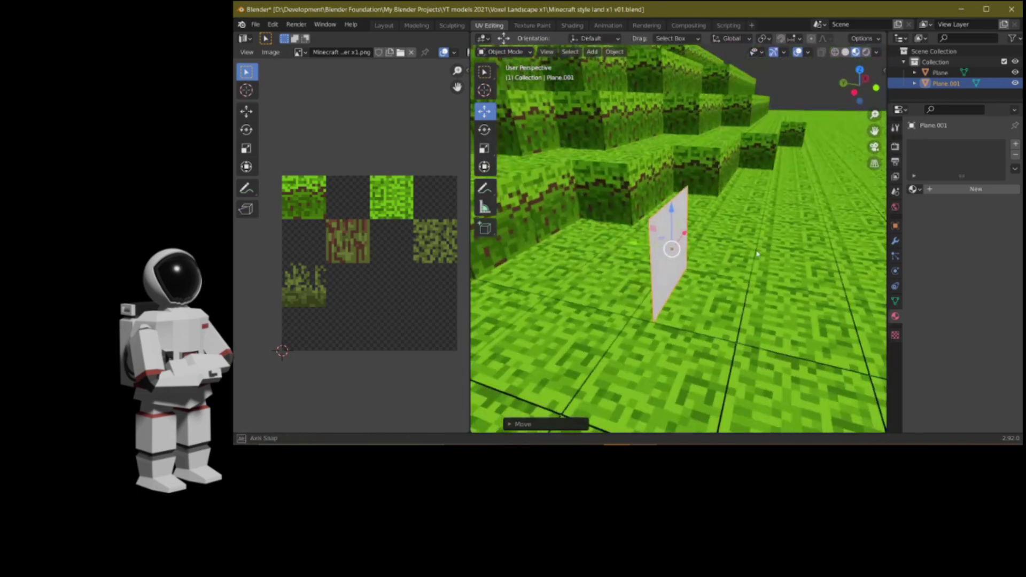
{"action": "middle_click_drag", "start_coordinate": [757, 254], "coordinate": [646, 229]}
{"action": "left_click", "coordinate": [914, 190]}
{"action": "left_click", "coordinate": [902, 216]}
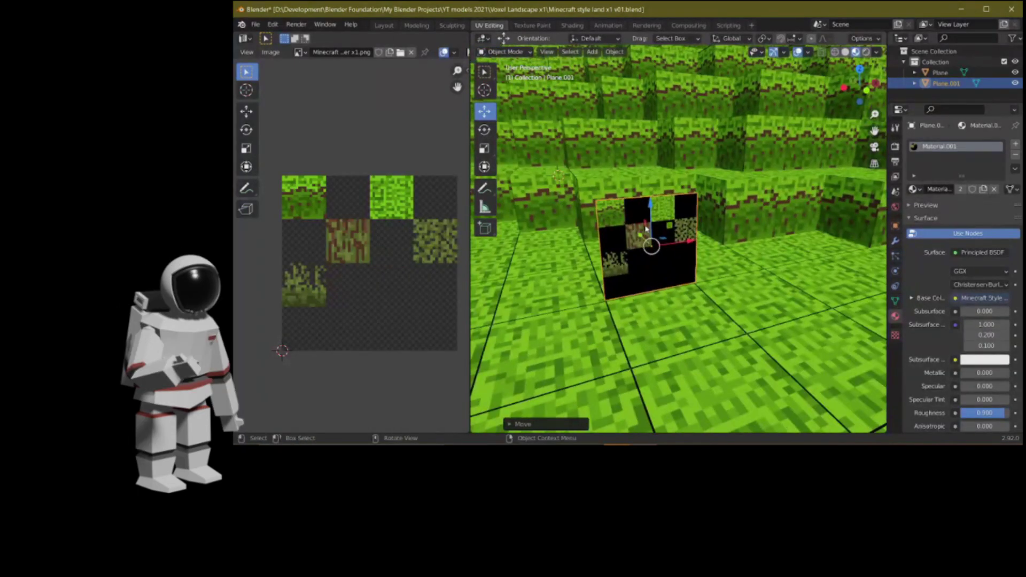
Scale and move all of the small upright plane's UVs to cover the tall-grass tile in the third row
{"action": "key", "text": "Tab"}
{"action": "key", "text": "a"}
{"action": "key", "text": "s"}
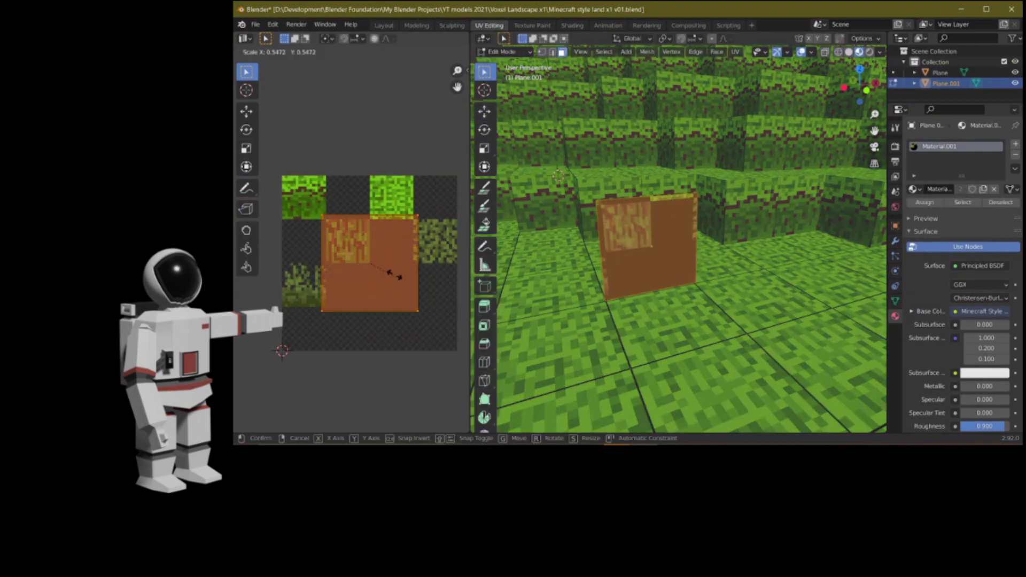
{"action": "left_click", "coordinate": [403, 276]}
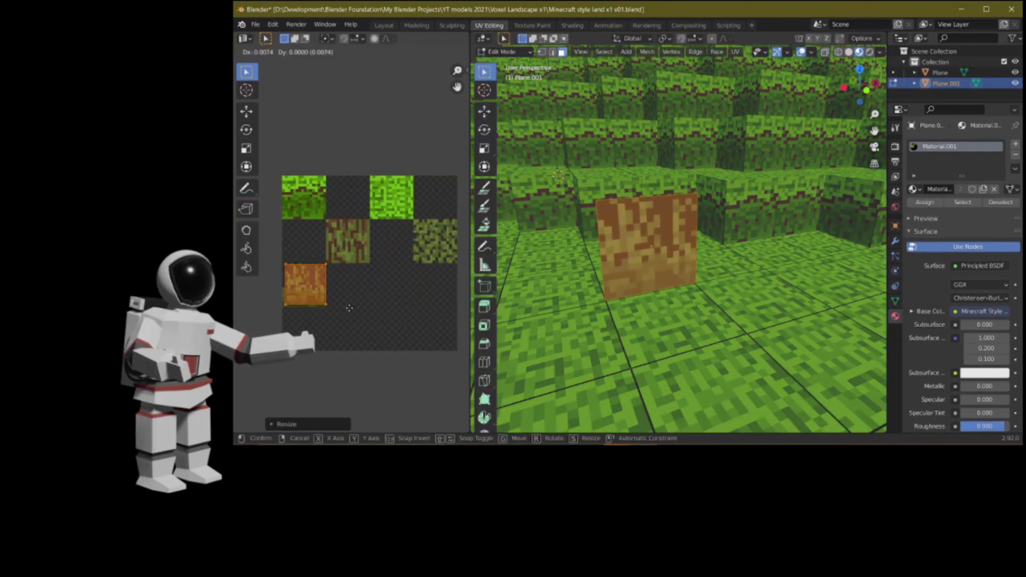
{"action": "left_click", "coordinate": [347, 308]}
{"action": "key", "text": "g"}
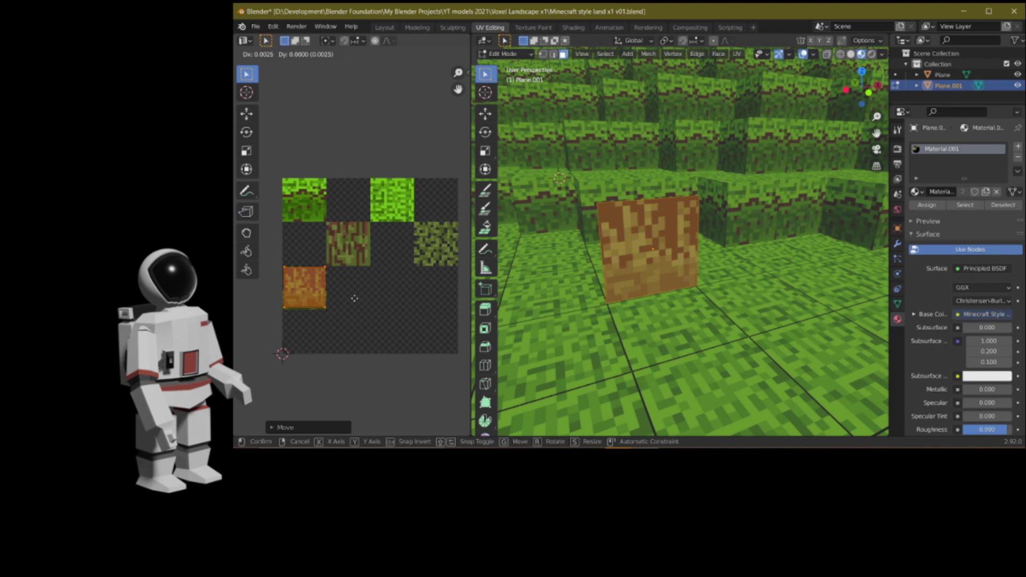
{"action": "left_click", "coordinate": [358, 300]}
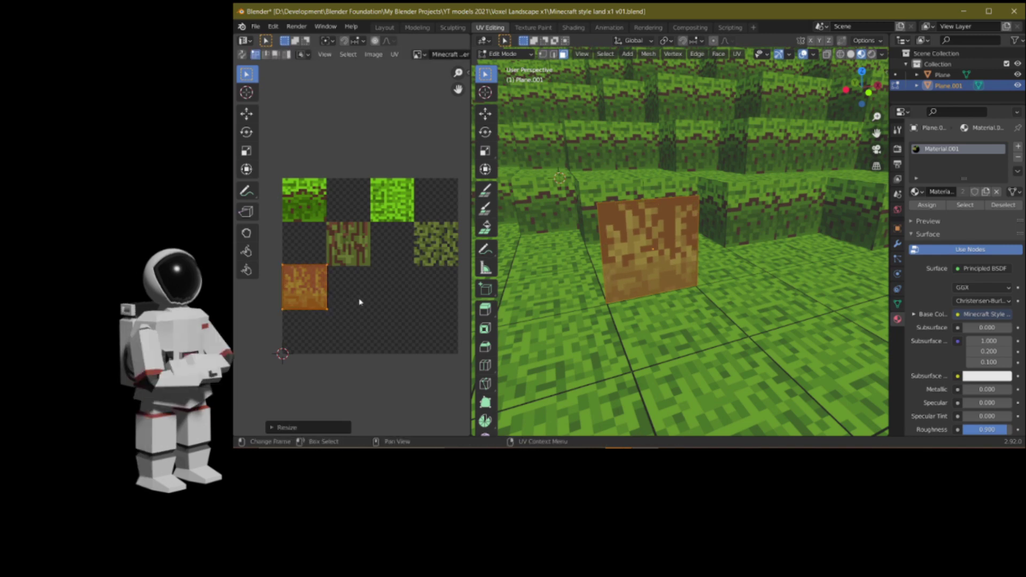
Set Material.001's blend mode and shadow mode to Alpha Hashed so the tall-grass plane's background is transparent
{"action": "middle_click_drag", "start_coordinate": [648, 256], "coordinate": [595, 267]}
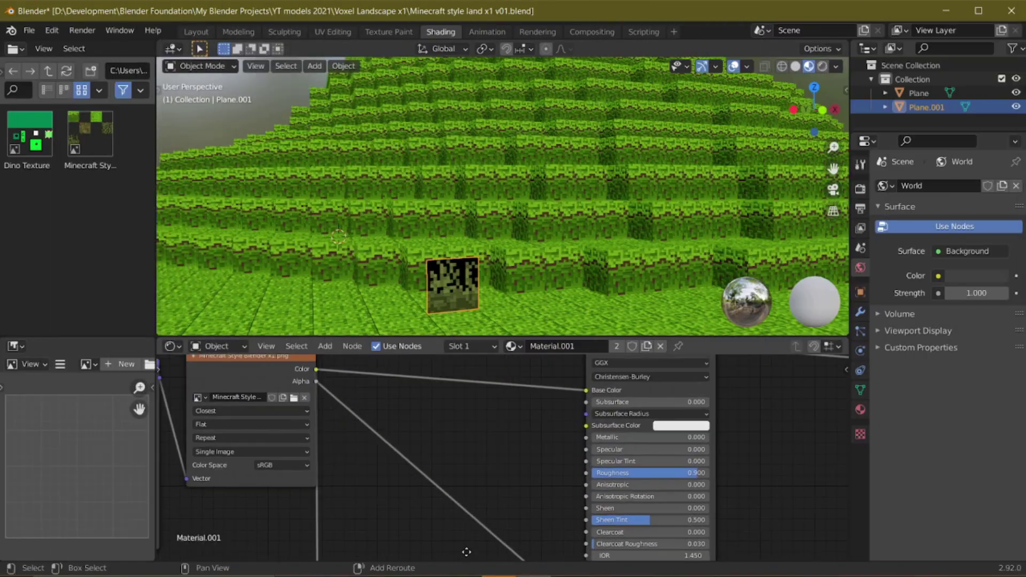
{"action": "middle_click_drag", "start_coordinate": [467, 553], "coordinate": [478, 560]}
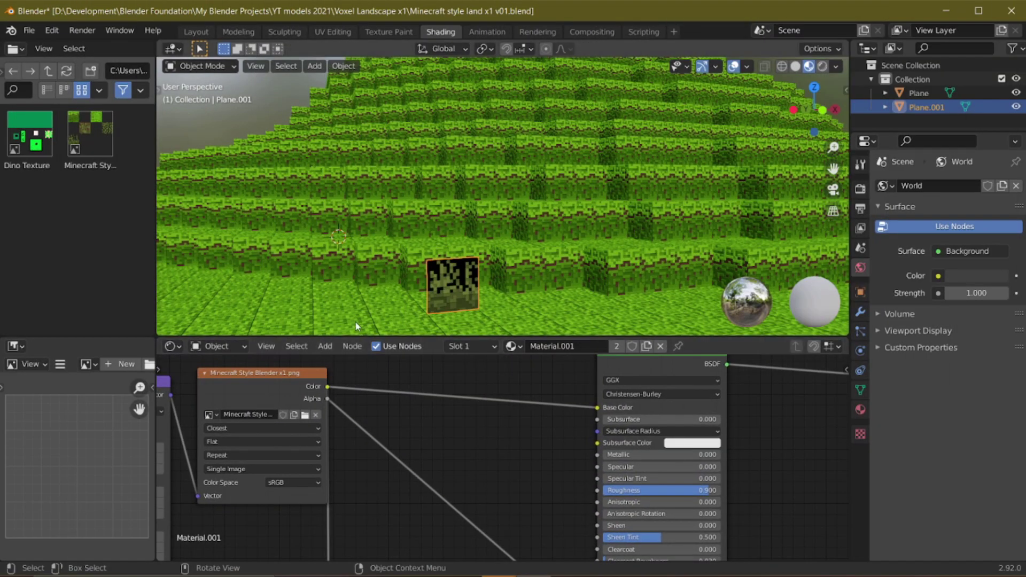
{"action": "left_click", "coordinate": [330, 31]}
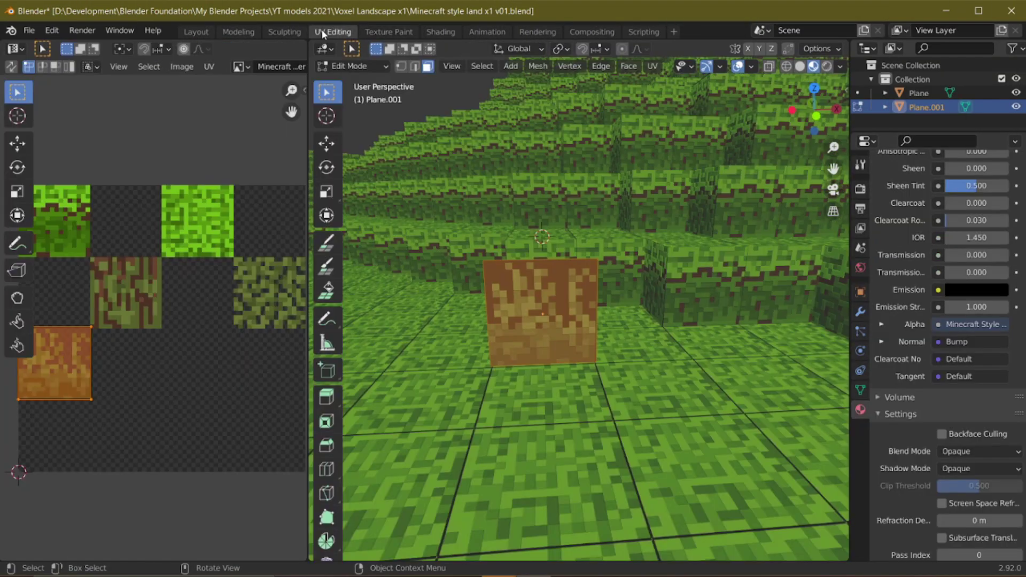
{"action": "scroll", "coordinate": [543, 301], "scroll_direction": "up", "scroll_amount": 1}
{"action": "scroll", "coordinate": [941, 320], "scroll_direction": "up", "scroll_amount": 4}
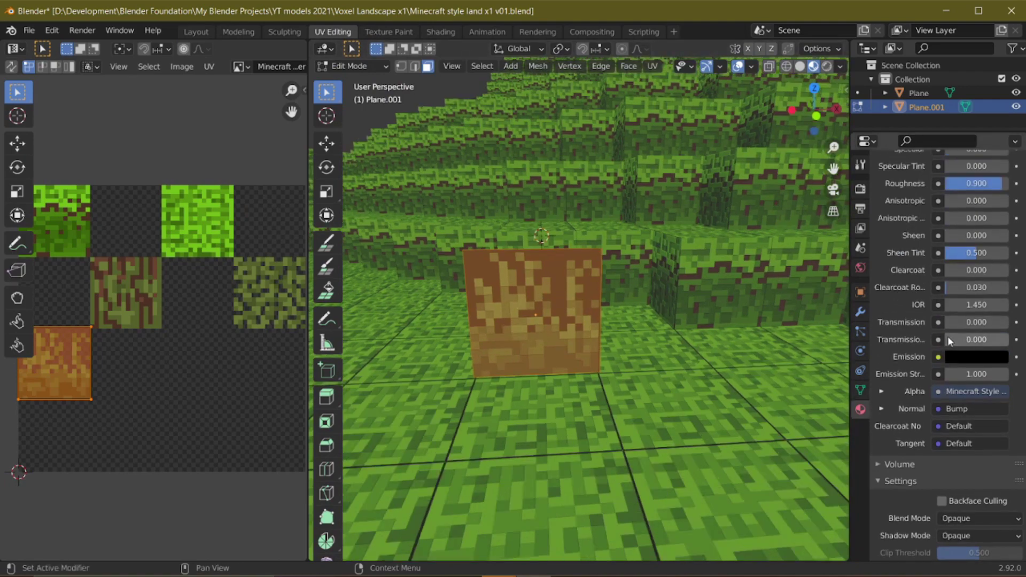
{"action": "key", "text": "Tab"}
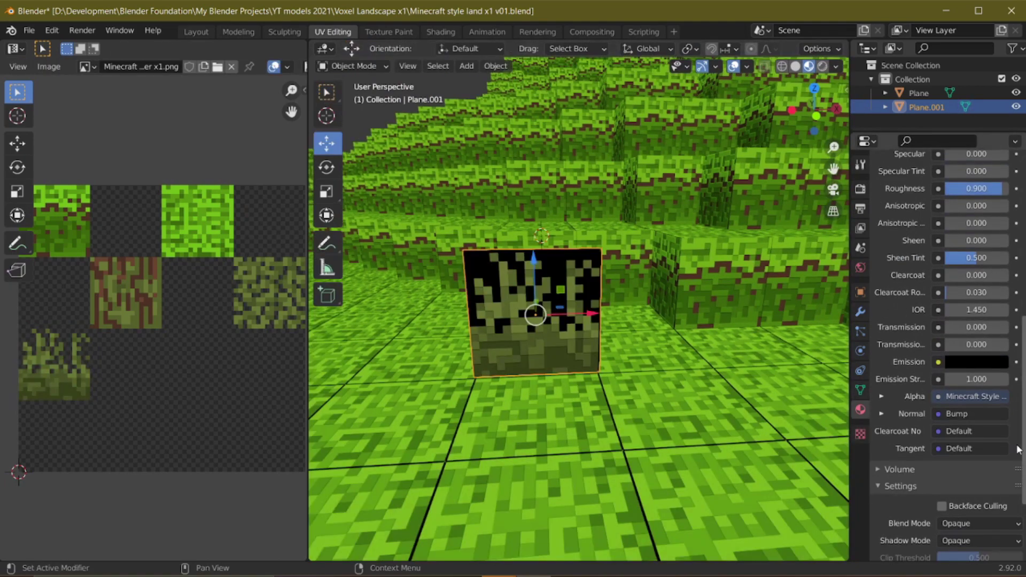
{"action": "scroll", "coordinate": [926, 390], "scroll_direction": "down", "scroll_amount": 5}
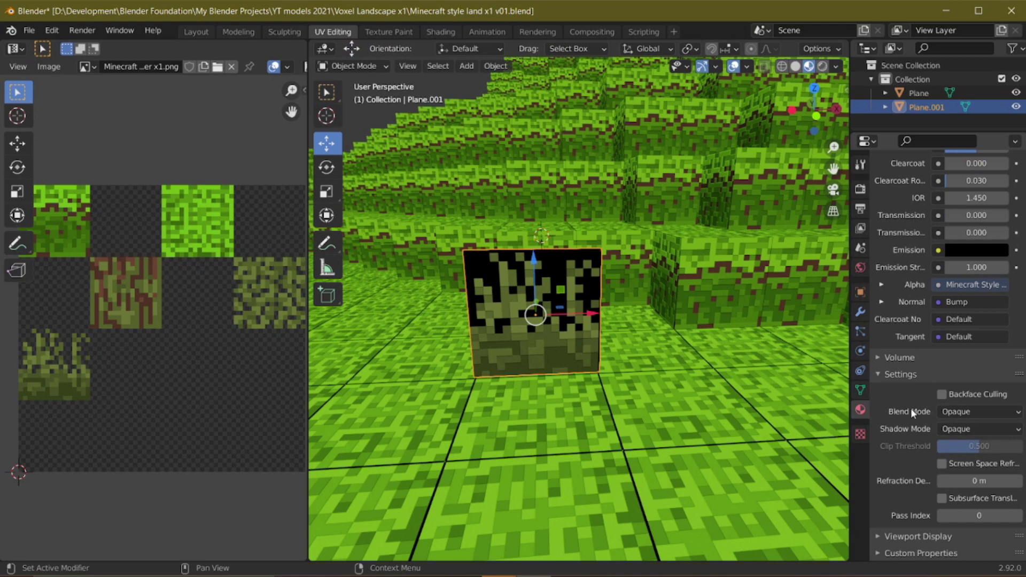
{"action": "left_click", "coordinate": [990, 459]}
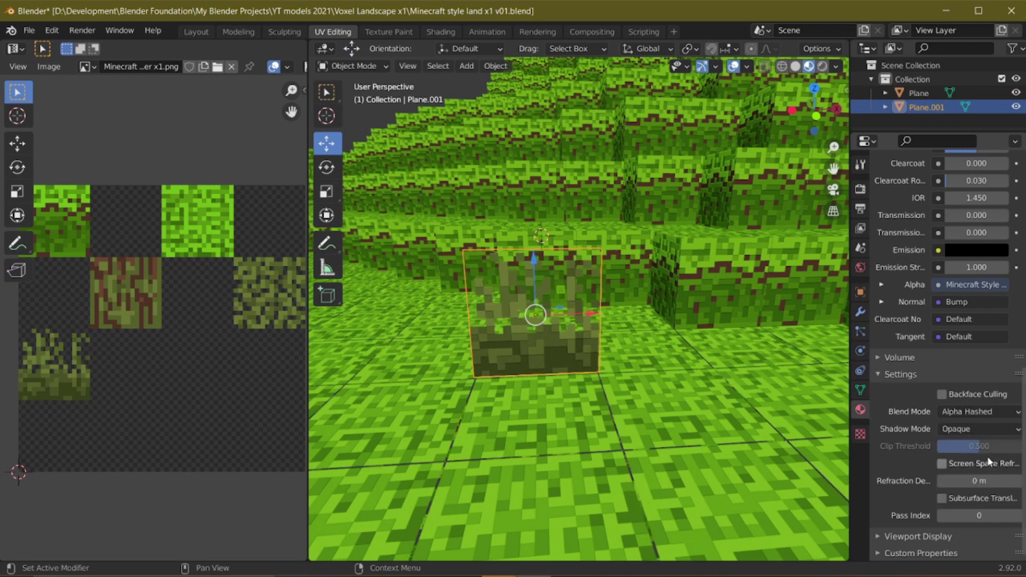
{"action": "left_click", "coordinate": [978, 430]}
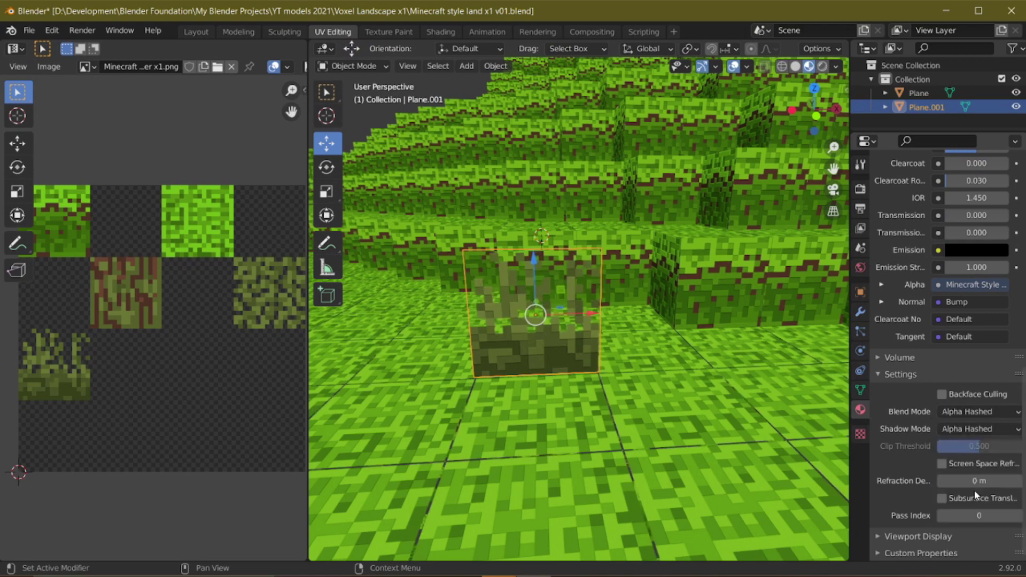
Cross the tall-grass plane with a rotated duplicate and parent the duplicate to the original Grass plane
{"action": "mouse_move", "coordinate": [551, 346]}
{"action": "middle_mouse_down"}
{"action": "mouse_move", "coordinate": [658, 361]}
{"action": "mouse_move", "coordinate": [550, 342]}
{"action": "mouse_move", "coordinate": [529, 357]}
{"action": "mouse_move", "coordinate": [537, 352]}
{"action": "middle_mouse_up"}
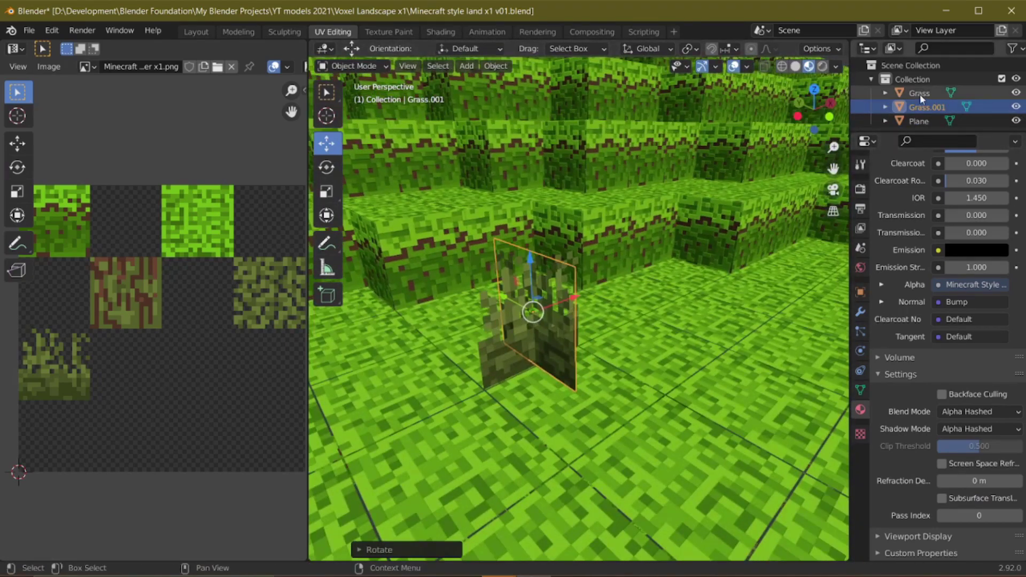
{"action": "left_click", "coordinate": [561, 352]}
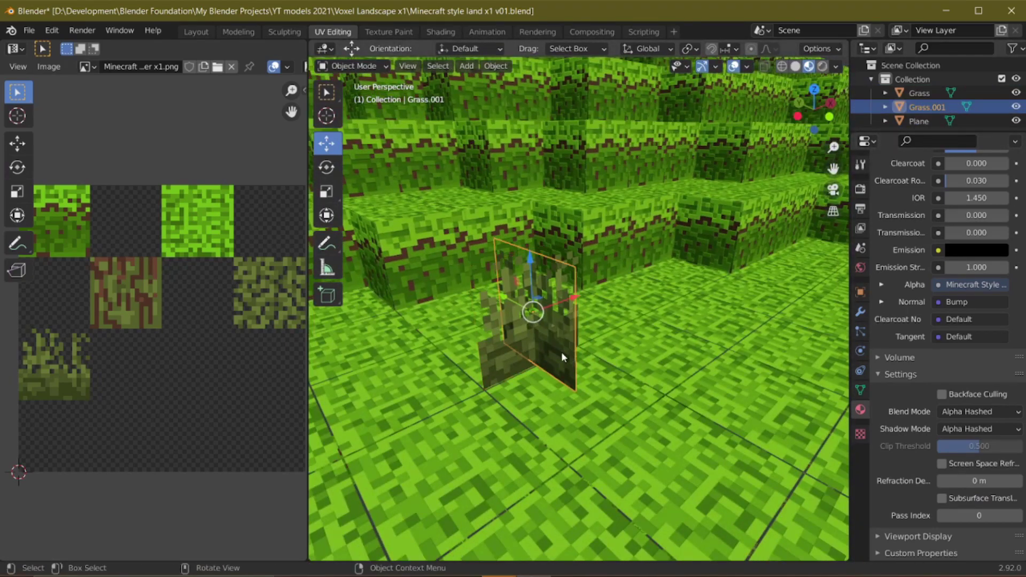
{"action": "left_click", "coordinate": [510, 354]}
{"action": "scroll", "coordinate": [501, 313], "scroll_direction": "down", "scroll_amount": 5}
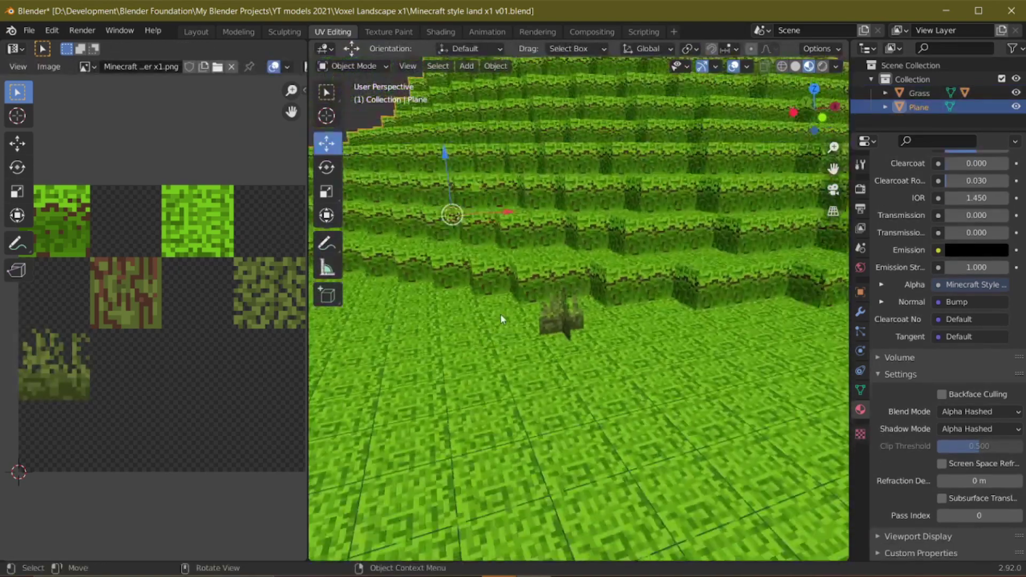
Duplicate the crossed tall-grass clump and scatter copies across the flat ground and the hillside steps
{"action": "key", "text": "shift+d"}
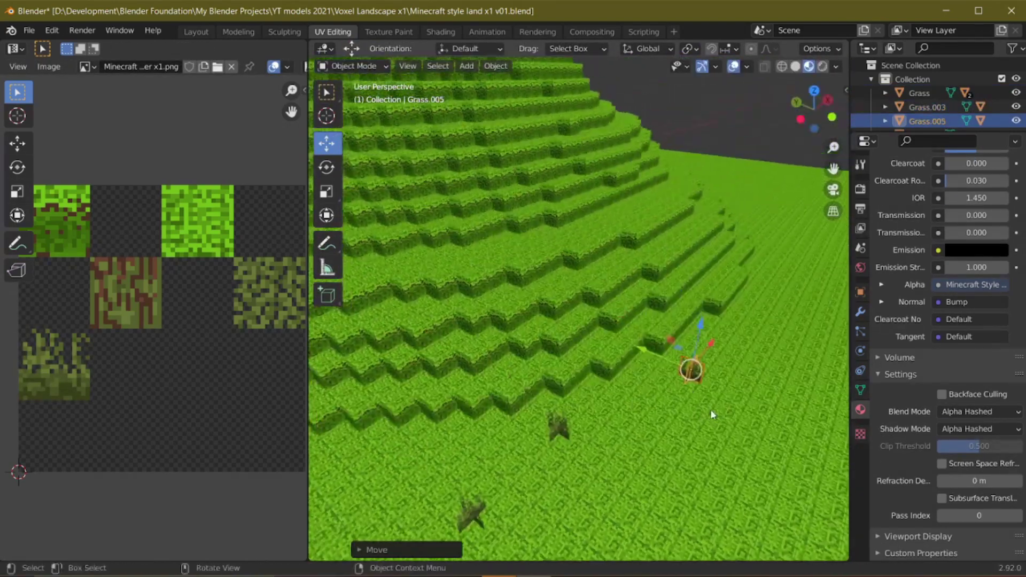
{"action": "key", "text": "shift+d"}
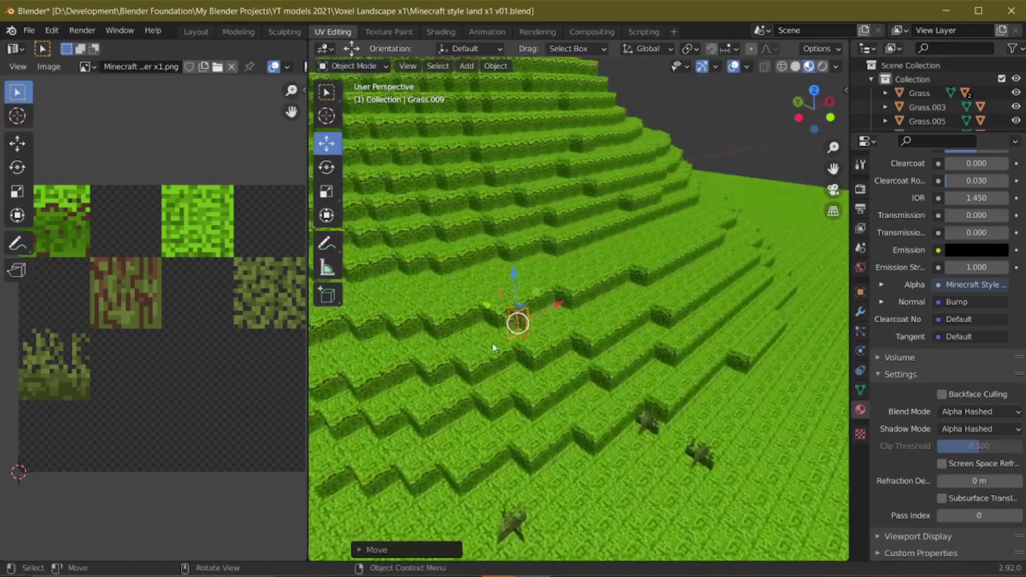
{"action": "key", "text": "g"}
{"action": "key", "text": "z"}
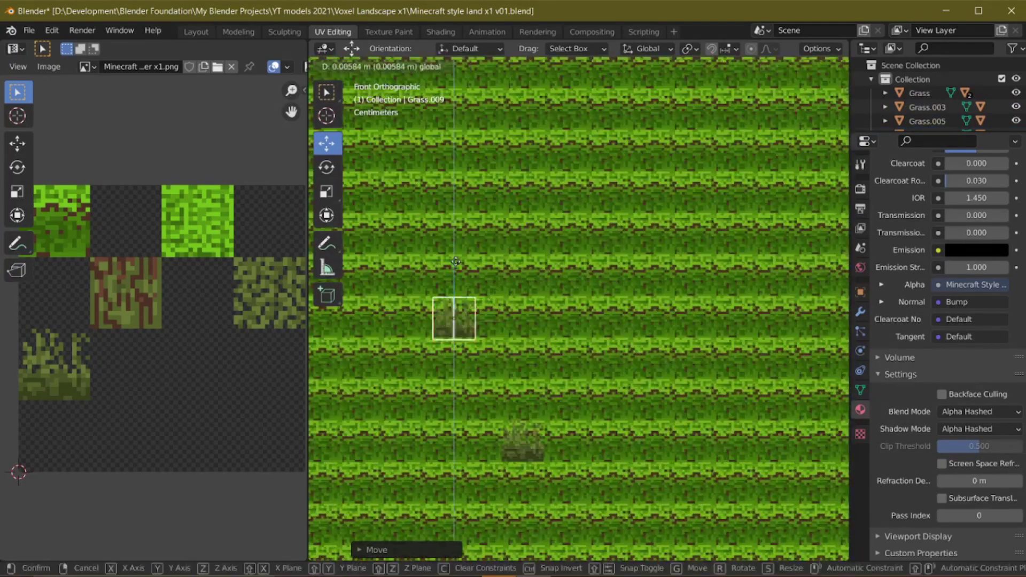
{"action": "key", "text": "shift+d"}
{"action": "left_click", "coordinate": [716, 335]}
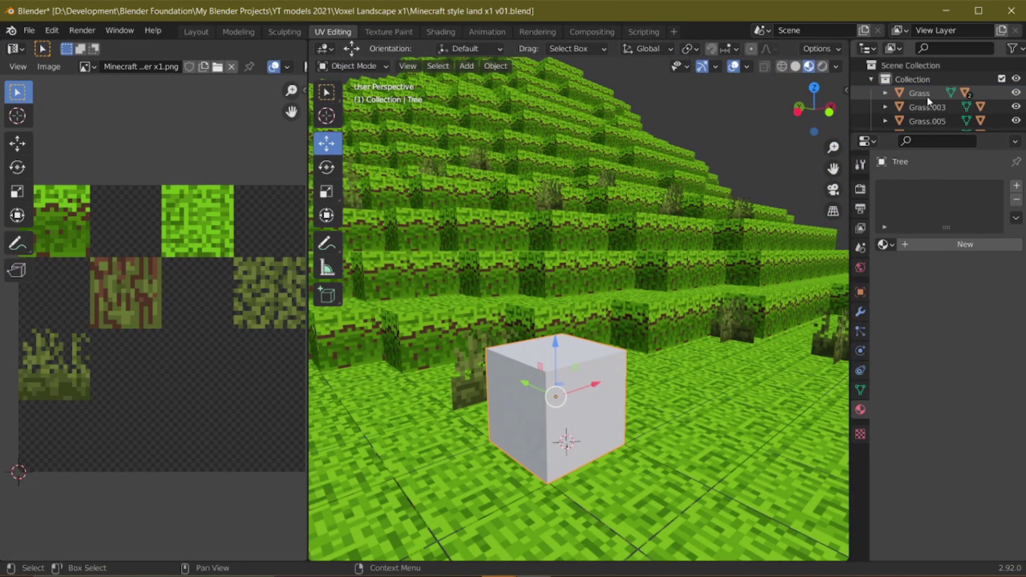
Assign Material.001 to the Tree cube and open its mesh for editing
{"action": "left_click", "coordinate": [884, 244]}
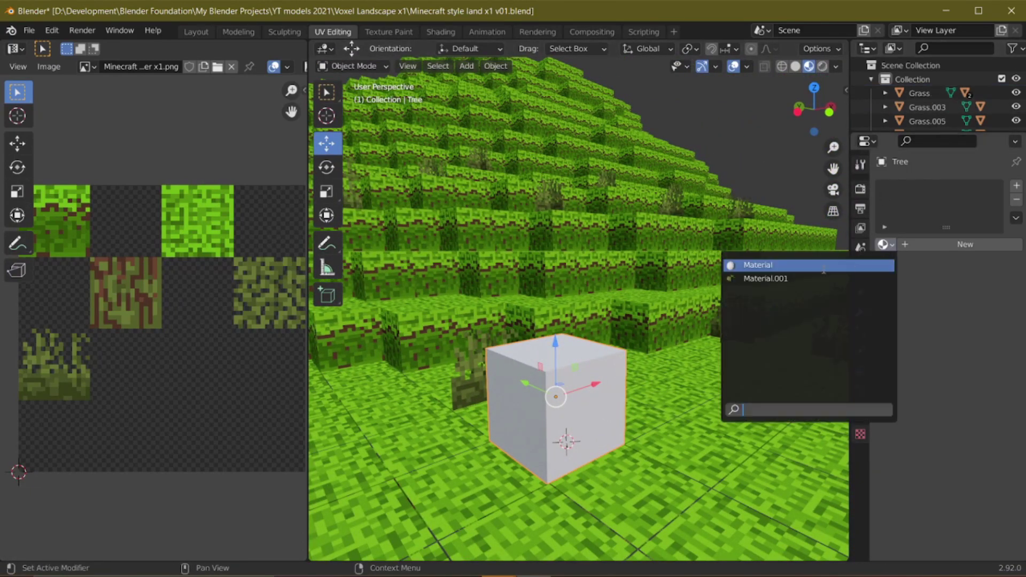
{"action": "left_click", "coordinate": [754, 279]}
{"action": "key", "text": "Tab"}
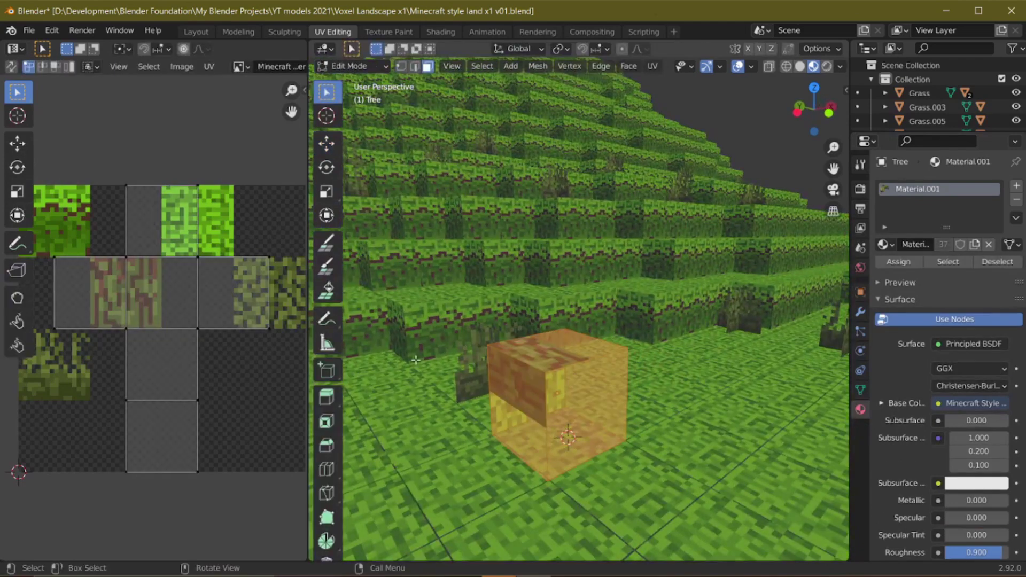
Move two adjacent side faces' UVs of the Tree cube onto the bark tile and rotate them so the bark runs vertically
{"action": "left_click", "coordinate": [584, 403]}
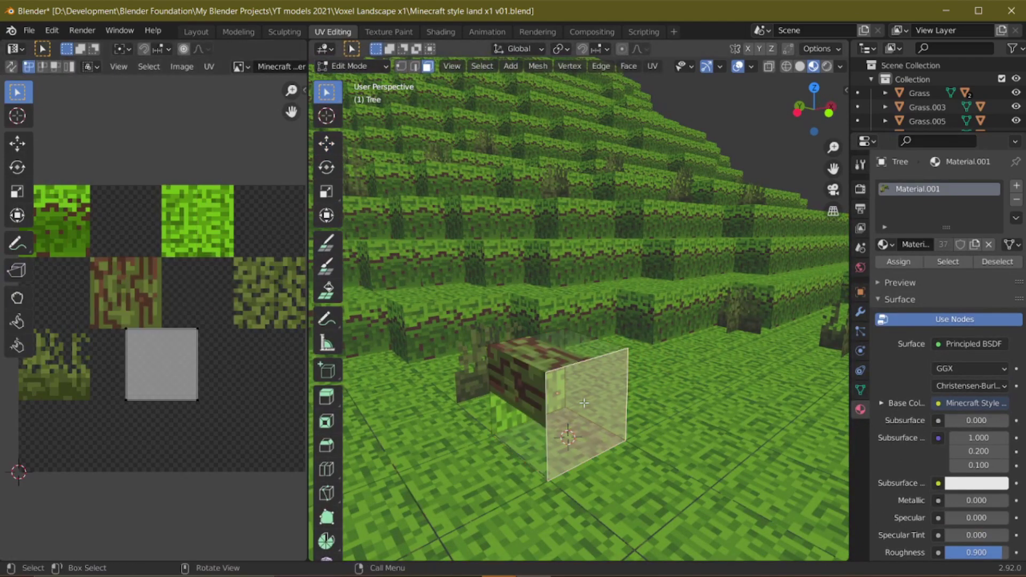
{"action": "key", "text": "a"}
{"action": "key", "text": "g"}
{"action": "left_click", "coordinate": [524, 412]}
{"action": "left_click", "coordinate": [579, 416]}
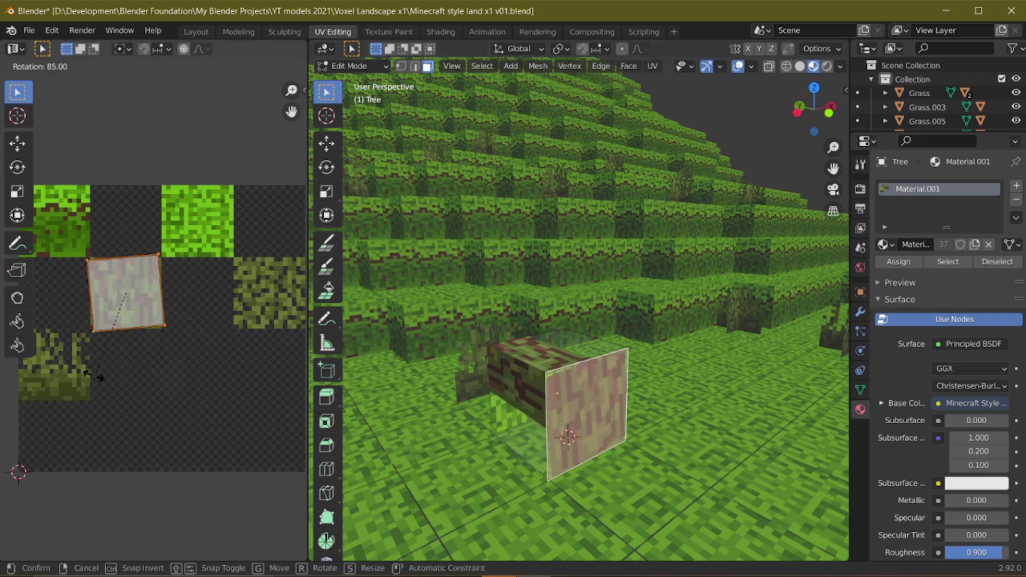
{"action": "key", "text": "g"}
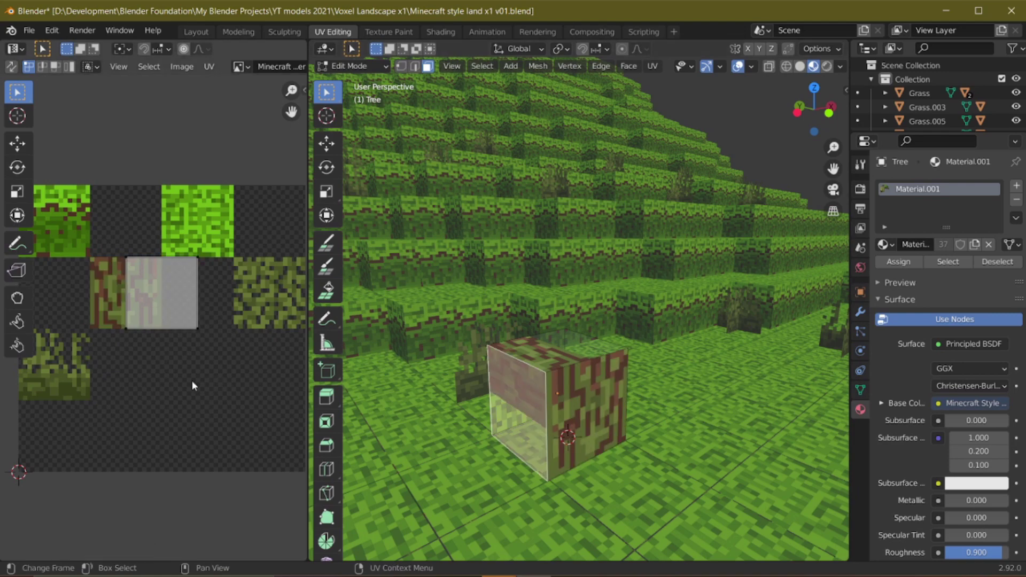
{"action": "key", "text": "r"}
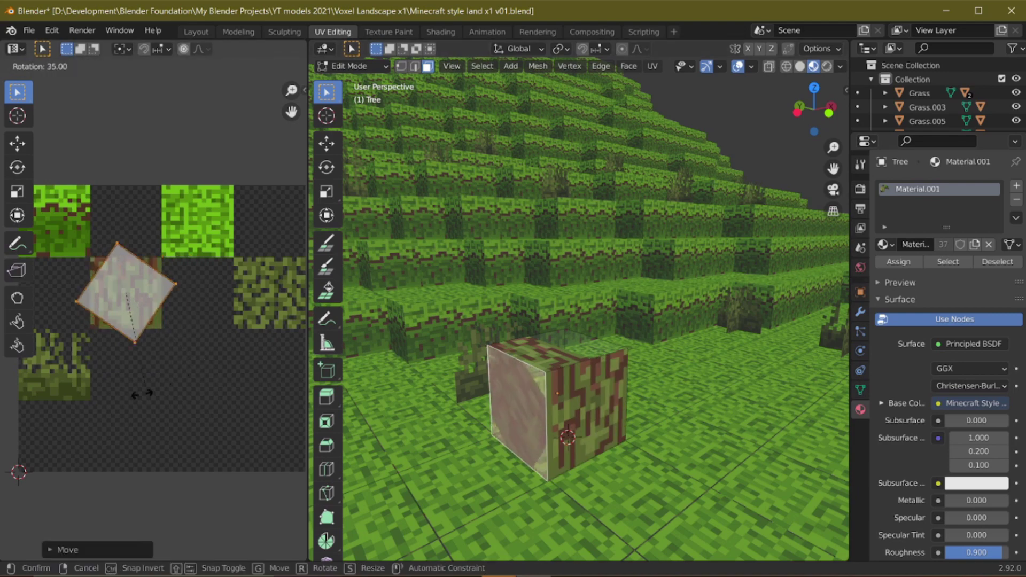
Fit the Tree cube's third side face UVs onto the bark tile and rotate them so the bark runs vertically
{"action": "middle_click_drag", "start_coordinate": [631, 401], "coordinate": [524, 404]}
{"action": "left_click", "coordinate": [547, 409]}
{"action": "key", "text": "a"}
{"action": "key", "text": "g"}
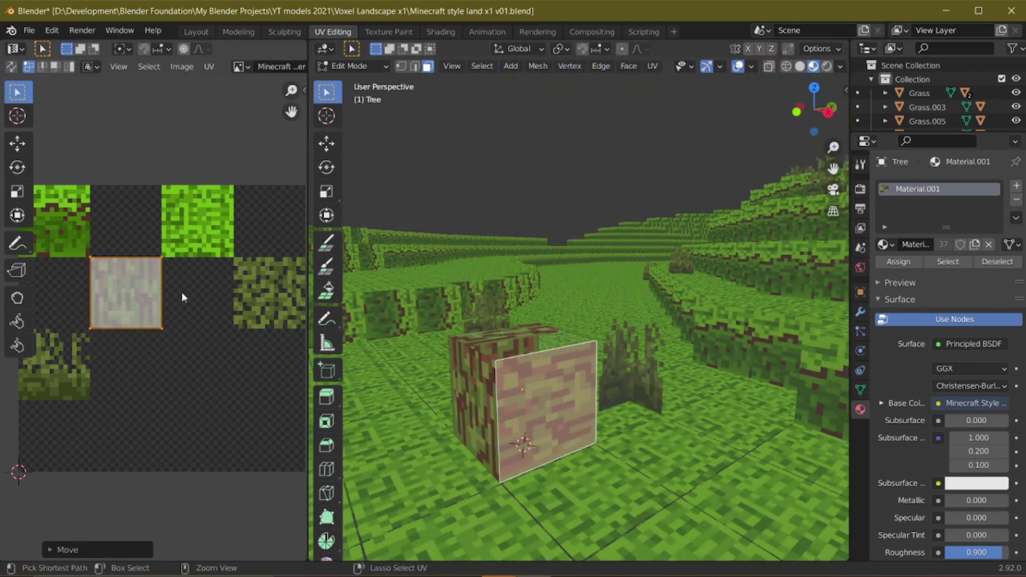
{"action": "key", "text": "r"}
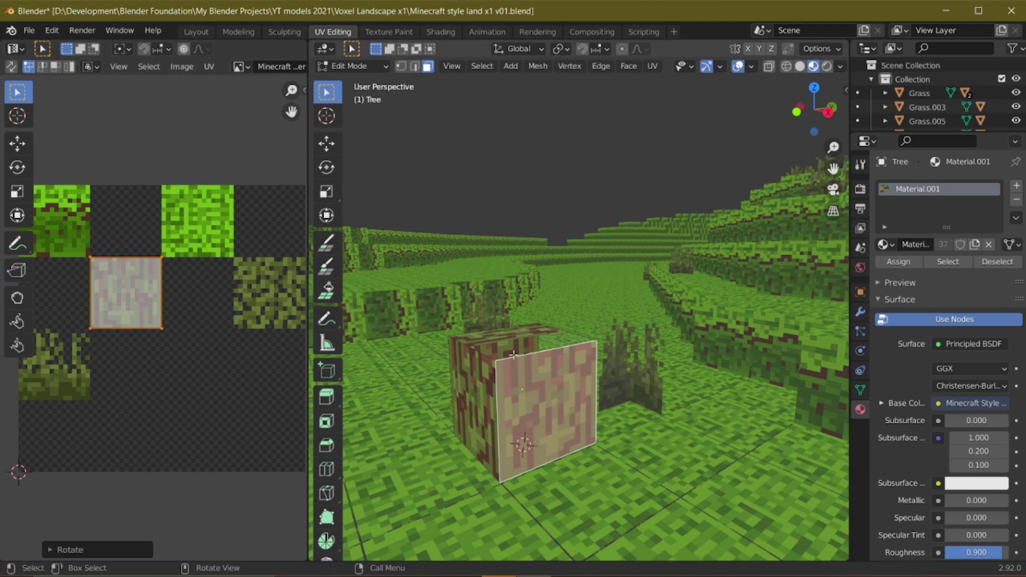
Move the UVs of the Tree cube's top face and remaining side face onto the bark tile, and finish editing the mesh
{"action": "middle_click_drag", "start_coordinate": [535, 326], "coordinate": [543, 354]}
{"action": "left_click", "coordinate": [526, 332]}
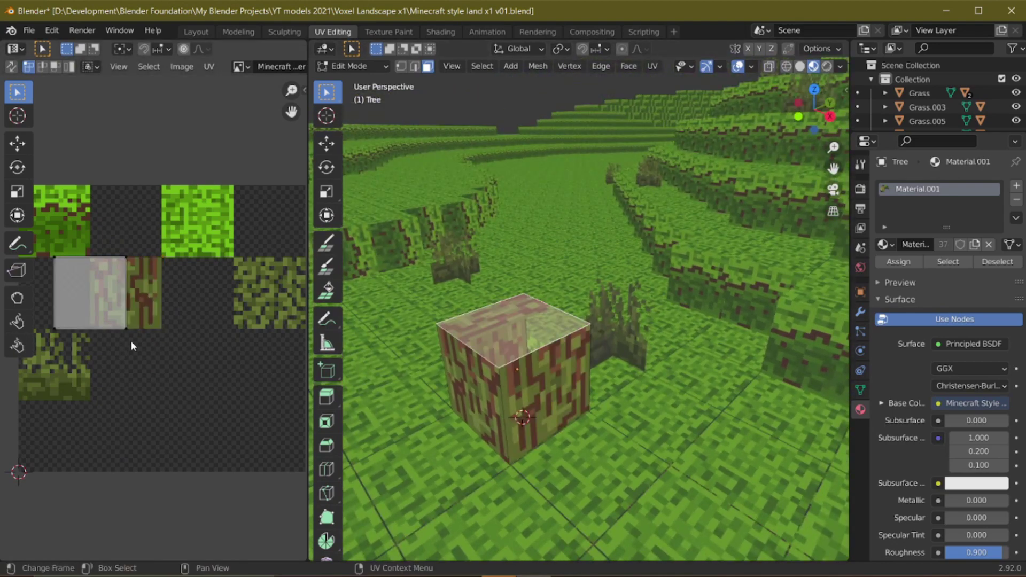
{"action": "left_click", "coordinate": [164, 341]}
{"action": "middle_click_drag", "start_coordinate": [673, 342], "coordinate": [577, 342]}
{"action": "left_click", "coordinate": [614, 459]}
{"action": "key", "text": "g"}
{"action": "left_click", "coordinate": [174, 365]}
{"action": "middle_click_drag", "start_coordinate": [374, 368], "coordinate": [541, 363]}
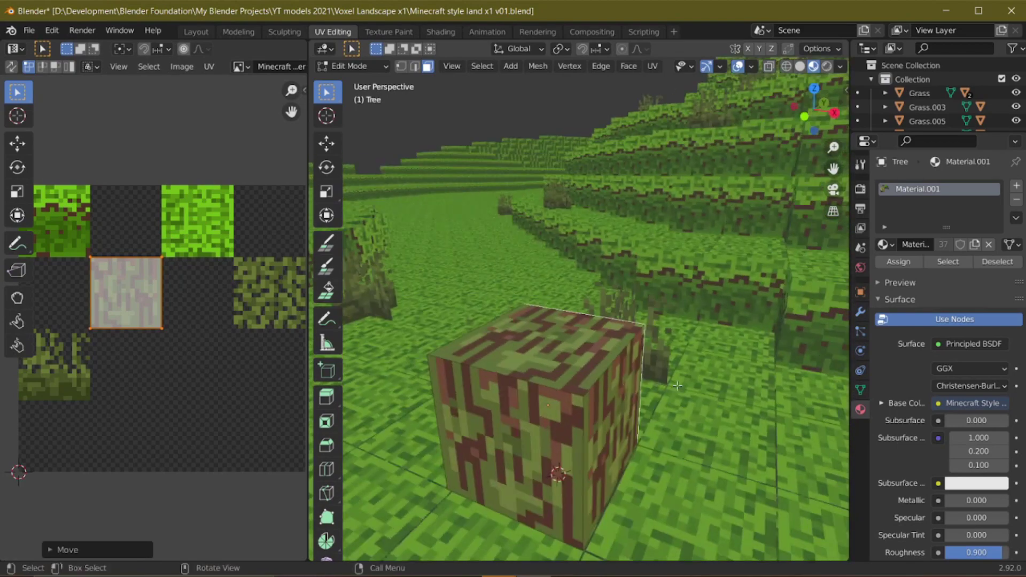
{"action": "key", "text": "Tab"}
Add an Array modifier to the Tree cube and set its count to 4
{"action": "left_click", "coordinate": [860, 311]}
{"action": "left_click", "coordinate": [920, 186]}
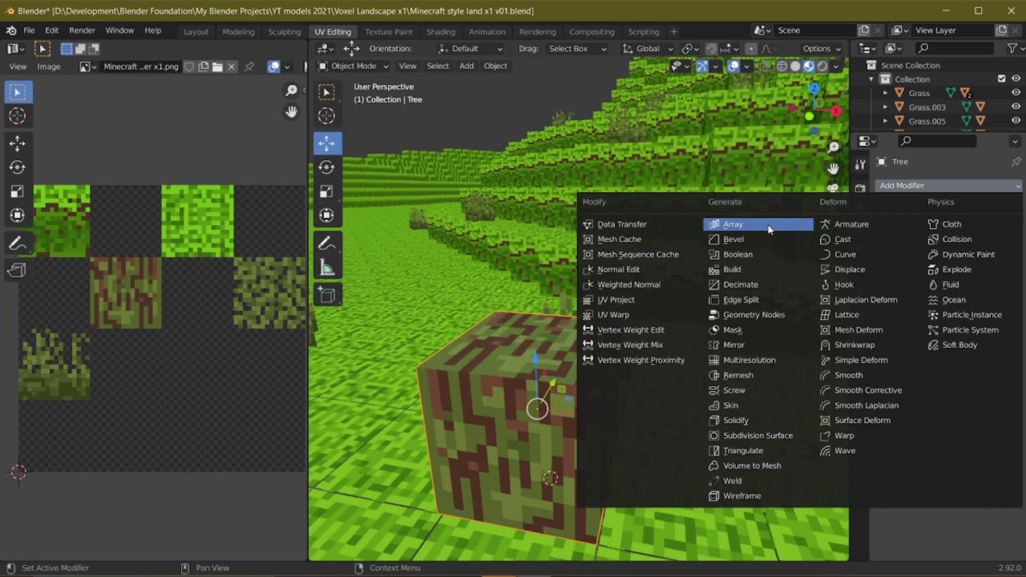
{"action": "left_click", "coordinate": [770, 229]}
{"action": "middle_click_drag", "start_coordinate": [508, 324], "coordinate": [633, 348]}
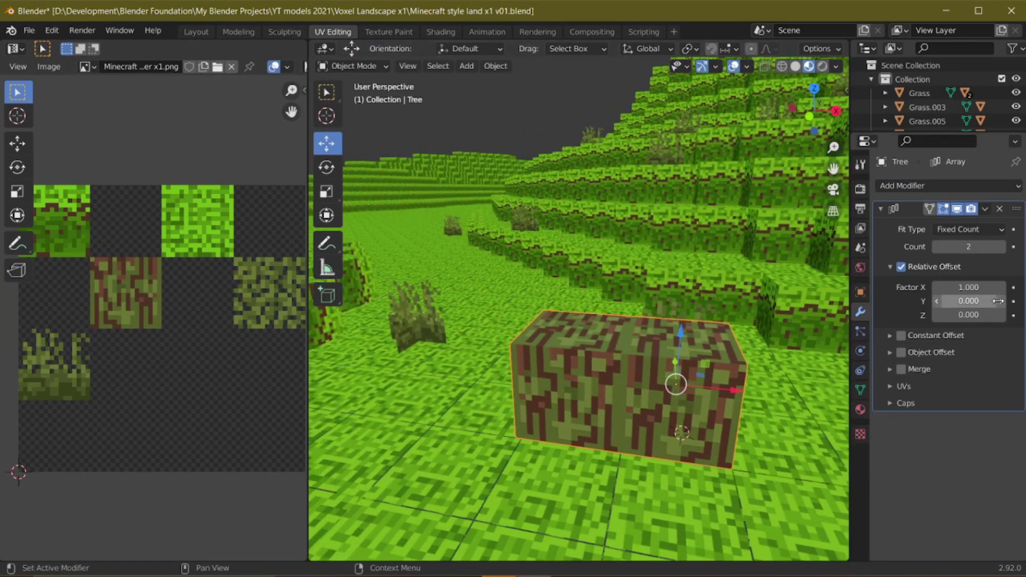
{"action": "left_click", "coordinate": [999, 247]}
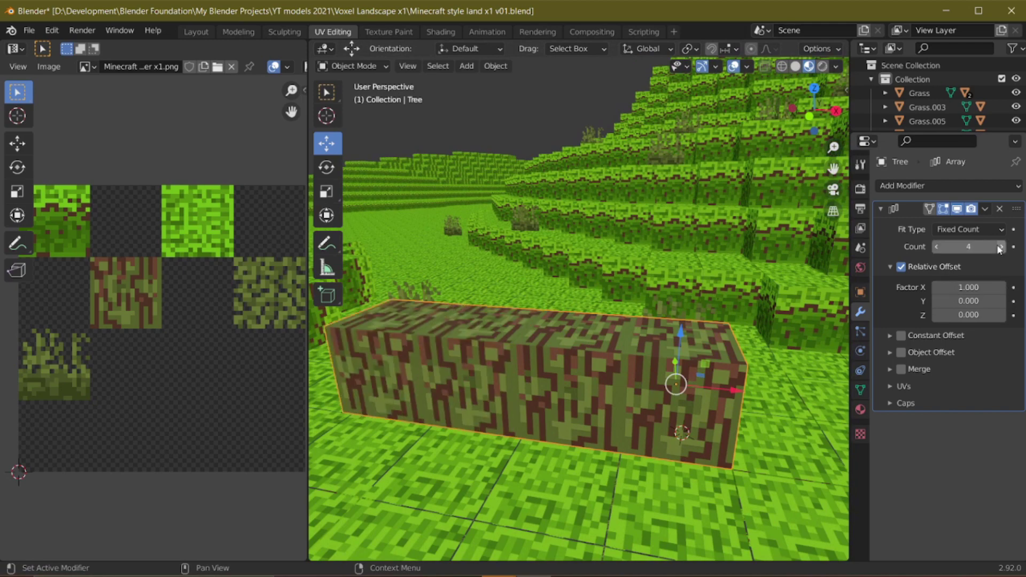
{"action": "middle_click_drag", "start_coordinate": [672, 355], "coordinate": [636, 320]}
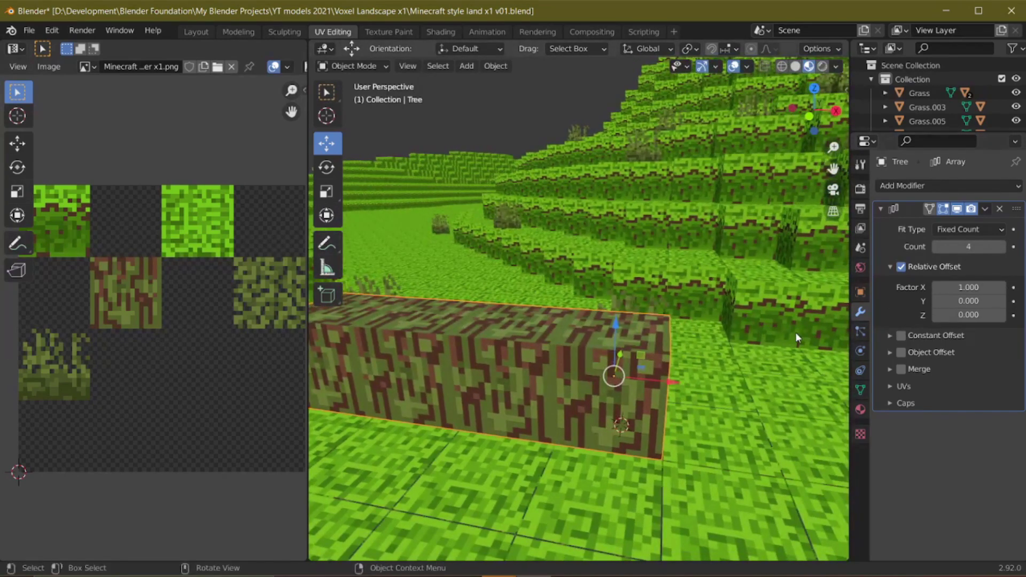
{"action": "scroll", "coordinate": [778, 338], "scroll_direction": "down", "scroll_amount": 2}
{"action": "scroll", "coordinate": [778, 339], "scroll_direction": "up", "scroll_amount": 1}
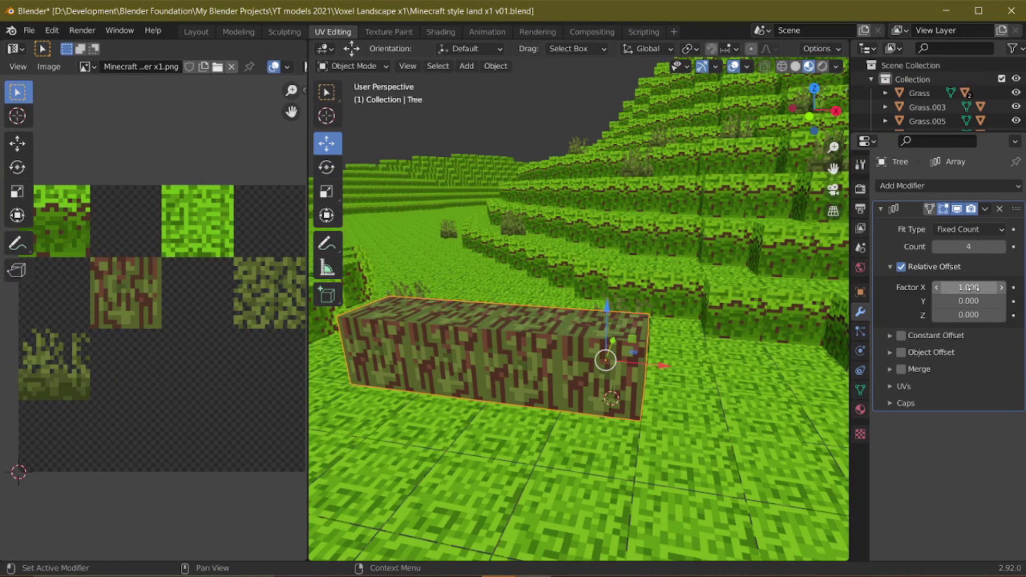
Set the array's relative offset factors to X 0, Y 0 and Z -1 to stack the trunk blocks upward
{"action": "key", "text": "Return"}
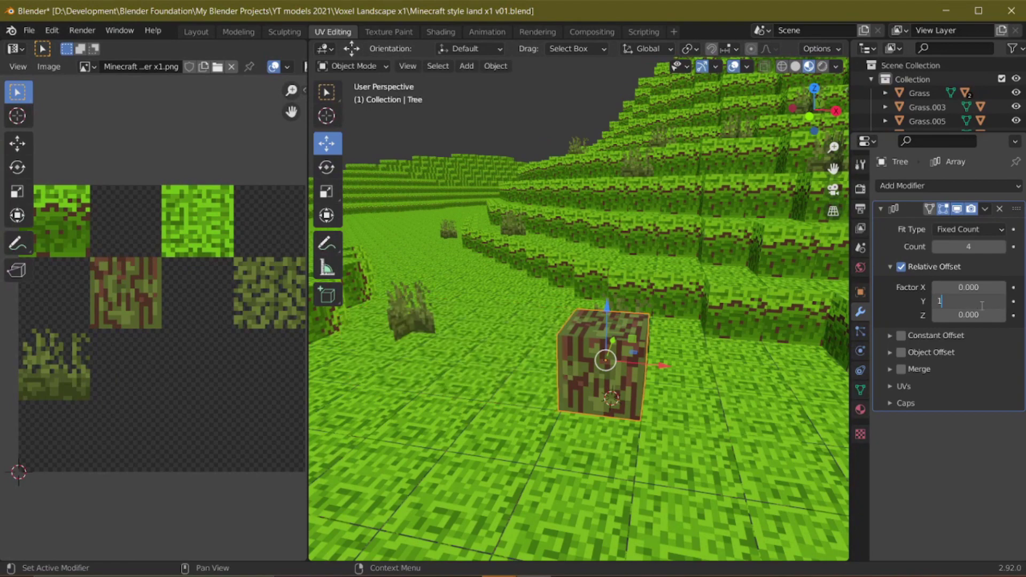
{"action": "left_click", "coordinate": [982, 306]}
{"action": "type", "text": "1"}
{"action": "key", "text": "Return"}
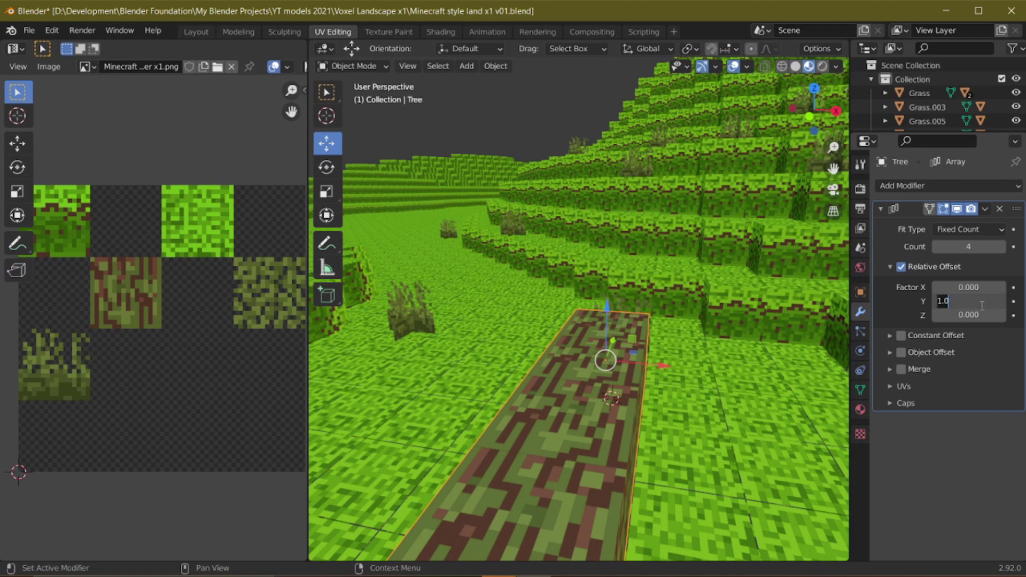
{"action": "key", "text": "Return"}
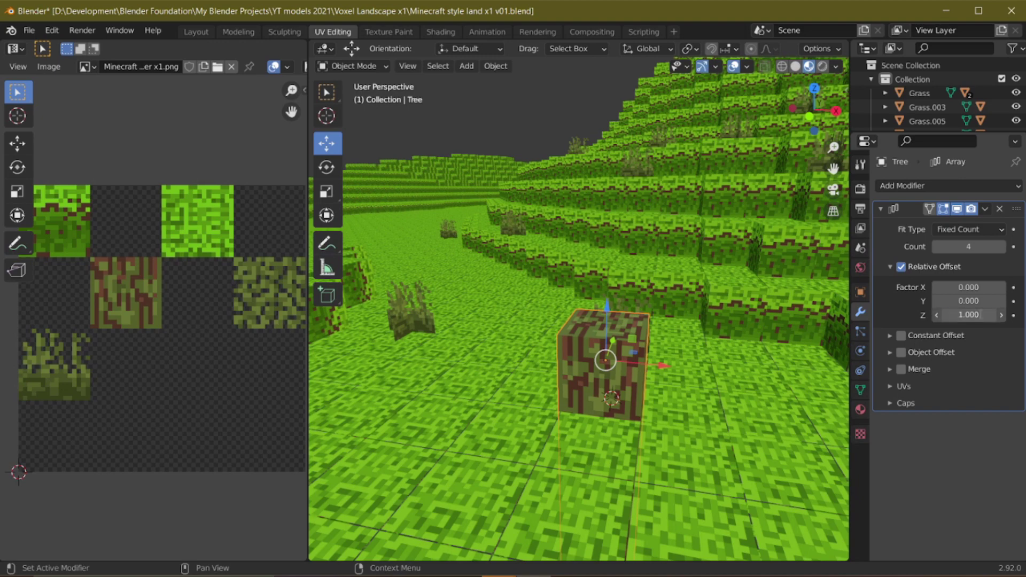
{"action": "left_click", "coordinate": [981, 314]}
{"action": "type", "text": "-1"}
{"action": "key", "text": "Return"}
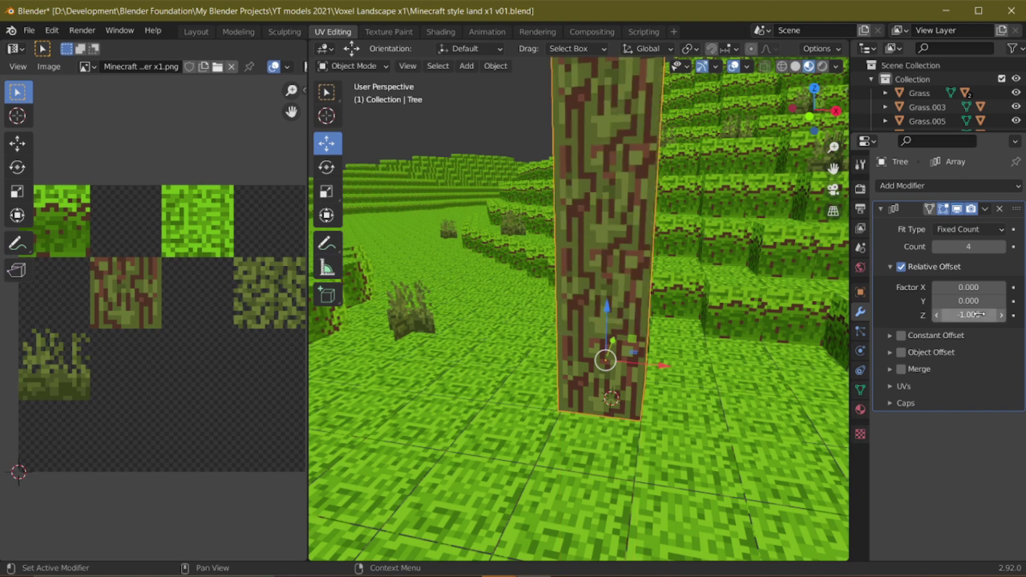
{"action": "middle_click_drag", "start_coordinate": [507, 138], "coordinate": [614, 267]}
{"action": "scroll", "coordinate": [612, 212], "scroll_direction": "down", "scroll_amount": 5}
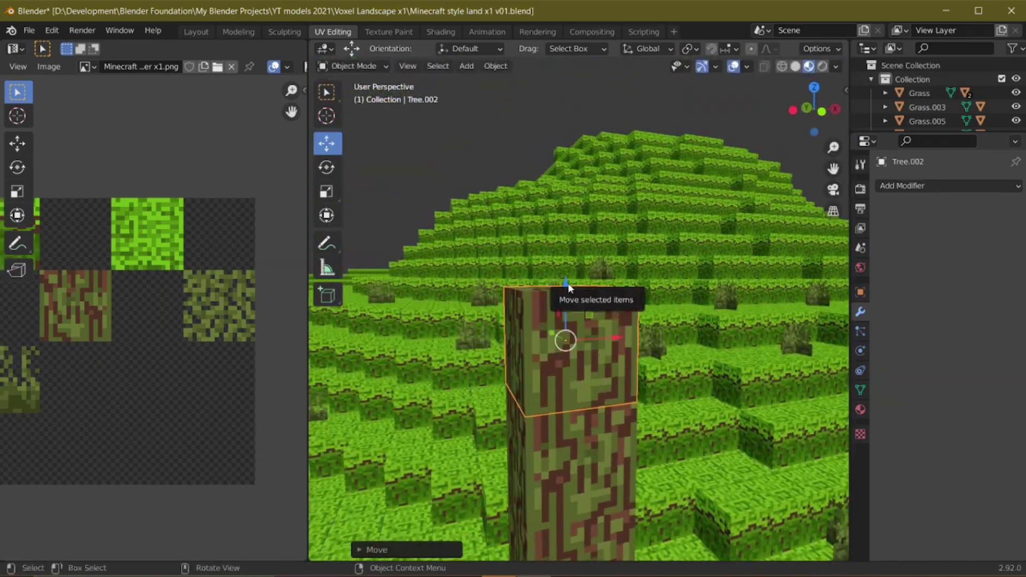
Move all UVs of the cube on top of the trunk onto the green leaf tile
{"action": "key", "text": "Tab"}
{"action": "key", "text": "a"}
{"action": "key", "text": "g"}
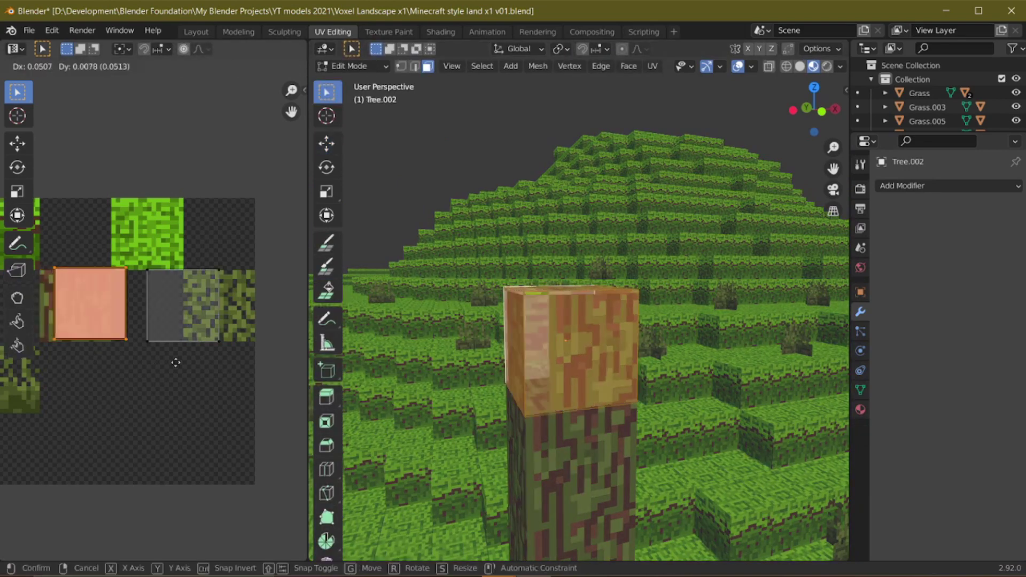
{"action": "key", "text": "Return"}
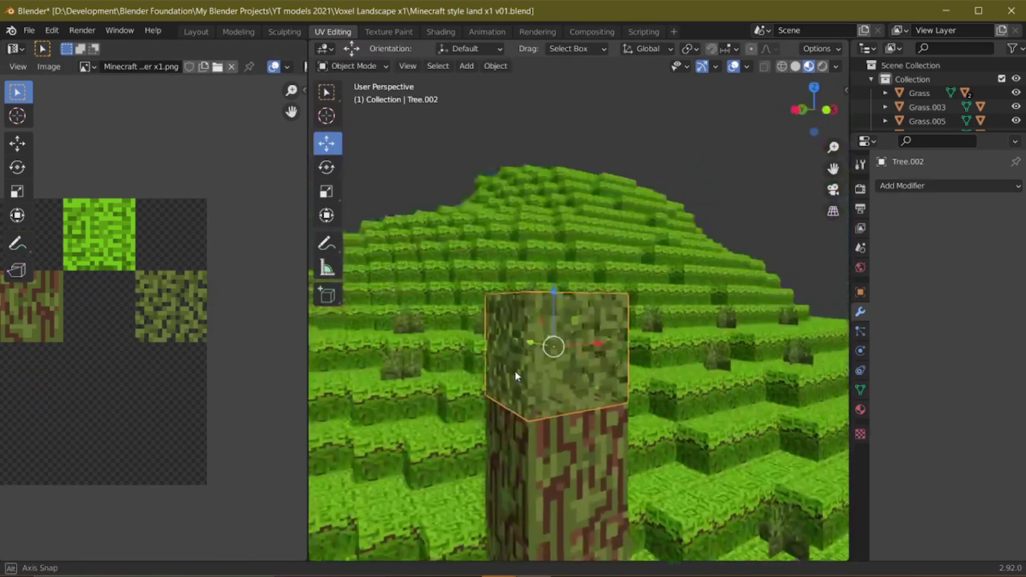
Add an Array modifier to the leaf cube with a count of 3 and relative offset factors of 1 on X, Y and Z
{"action": "left_click", "coordinate": [944, 186]}
{"action": "left_click", "coordinate": [733, 224]}
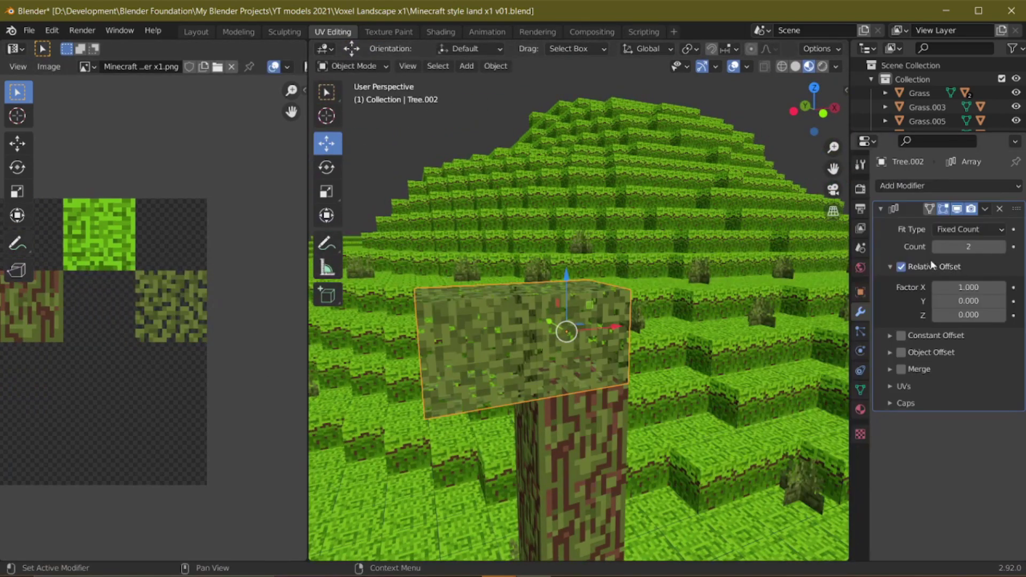
{"action": "type", "text": "1"}
{"action": "key", "text": "Return"}
{"action": "left_click", "coordinate": [1001, 246]}
{"action": "left_click", "coordinate": [1002, 247]}
{"action": "scroll", "coordinate": [609, 349], "scroll_direction": "down", "scroll_amount": 4}
{"action": "middle_click_drag", "start_coordinate": [609, 349], "coordinate": [522, 365]}
{"action": "left_click_drag", "start_coordinate": [962, 315], "coordinate": [994, 315]}
{"action": "double_click", "coordinate": [969, 315]}
{"action": "type", "text": "0.5"}
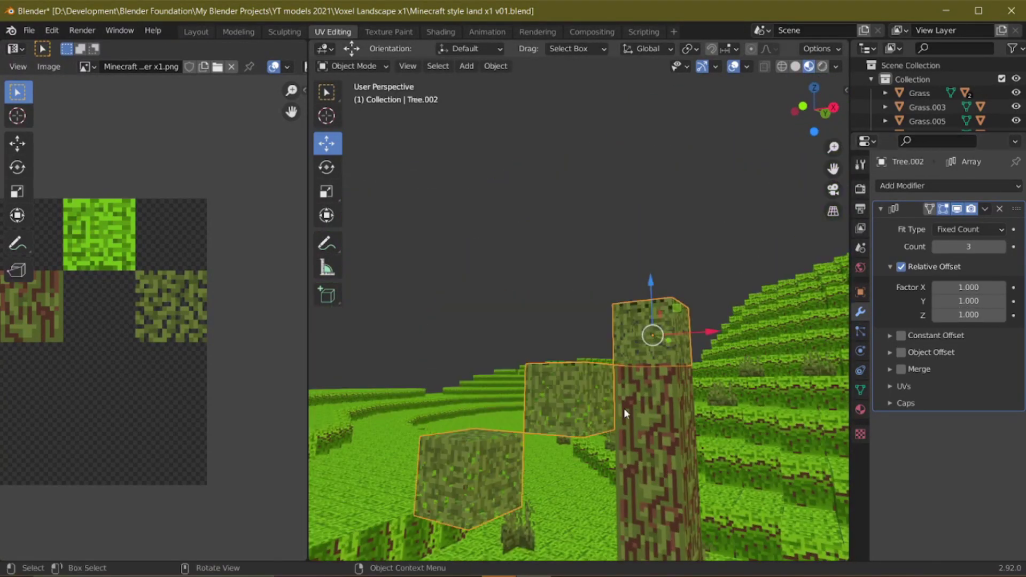
Try a second Array modifier placed first in the stack, with relative offset factors Y 1 and Z 1
{"action": "left_click", "coordinate": [949, 185]}
{"action": "left_click", "coordinate": [722, 225]}
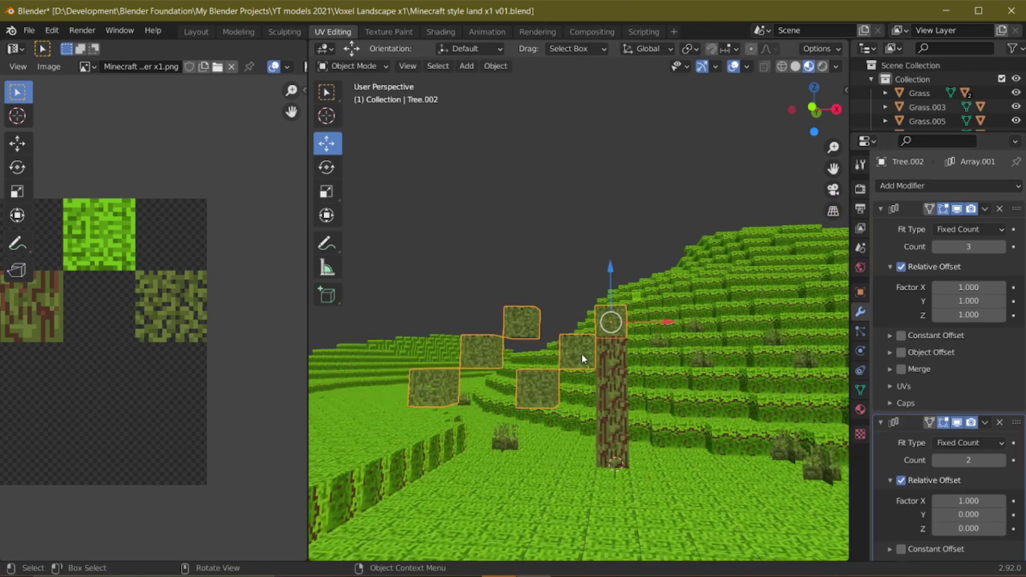
{"action": "left_click", "coordinate": [985, 423]}
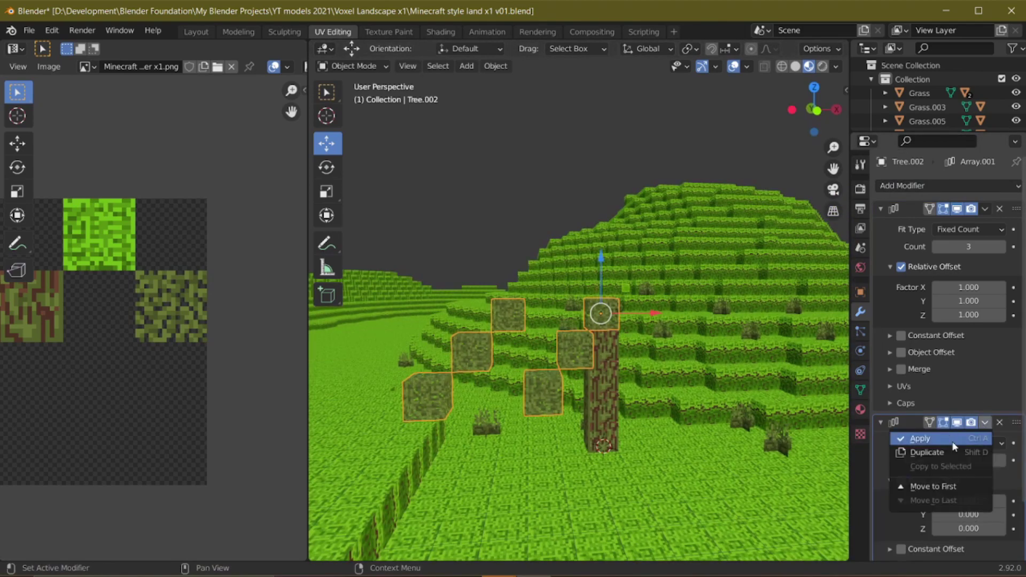
{"action": "left_click", "coordinate": [930, 483]}
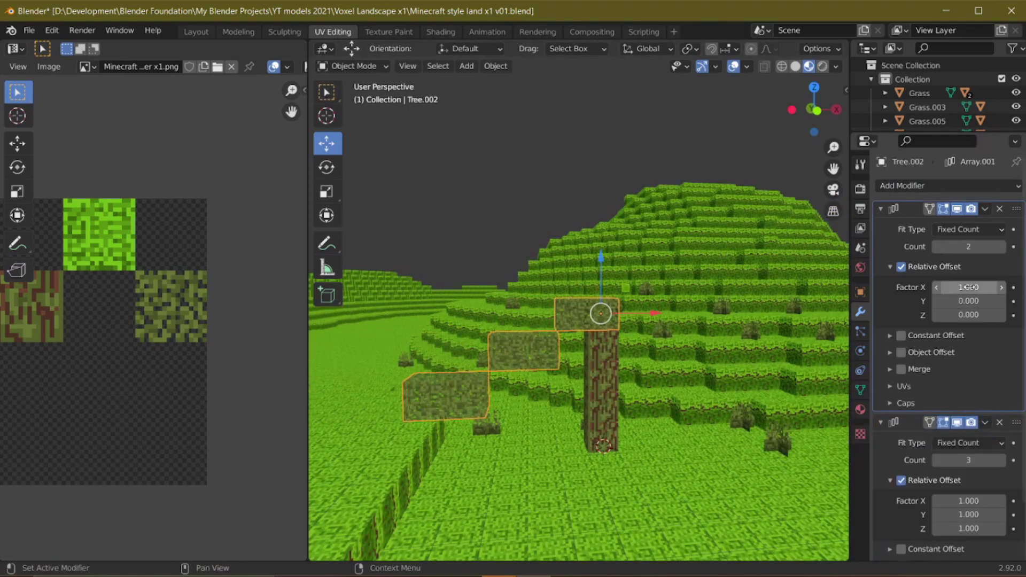
{"action": "left_click_drag", "start_coordinate": [982, 303], "coordinate": [994, 303]}
{"action": "double_click", "coordinate": [982, 302]}
{"action": "type", "text": "1"}
{"action": "key", "text": "Tab"}
{"action": "type", "text": "1"}
{"action": "key", "text": "Return"}
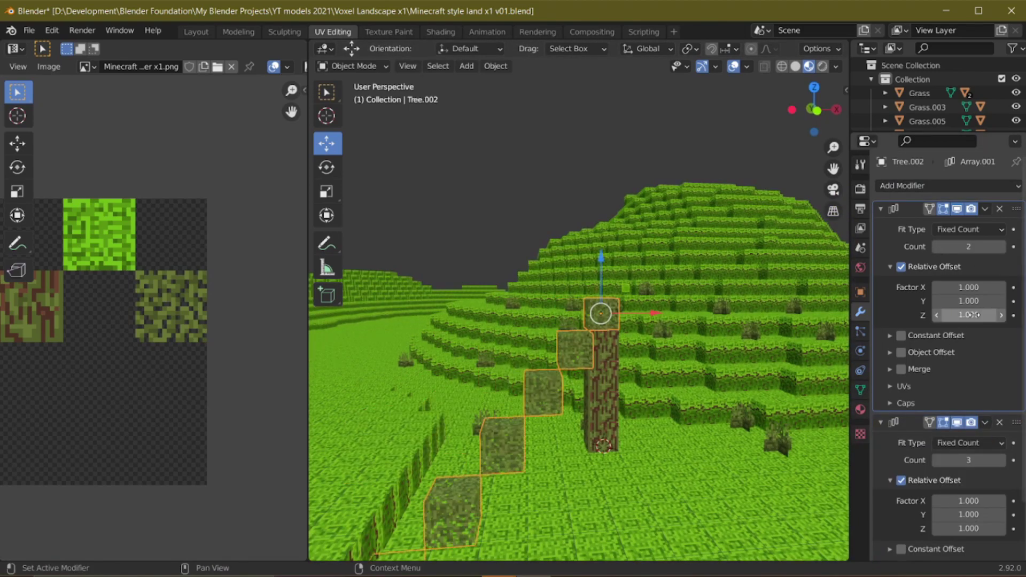
Set the leaf cube array's relative offset factors to X 0 and Z 0 so the blocks run along Y
{"action": "middle_click_drag", "start_coordinate": [534, 386], "coordinate": [482, 371]}
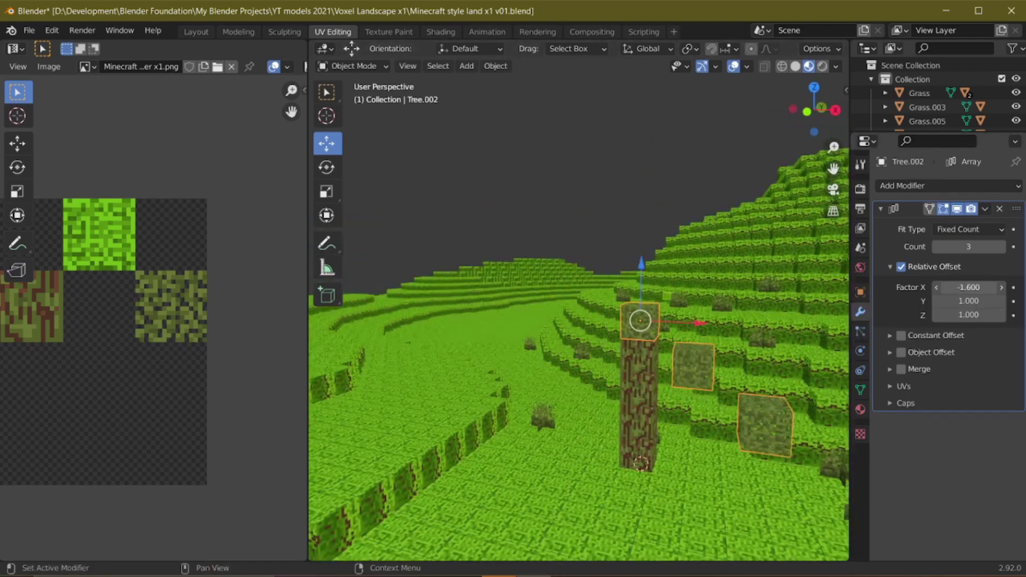
{"action": "middle_click_drag", "start_coordinate": [641, 347], "coordinate": [599, 356]}
{"action": "scroll", "coordinate": [533, 343], "scroll_direction": "up", "scroll_amount": 4}
{"action": "double_click", "coordinate": [968, 315]}
{"action": "type", "text": "-1"}
{"action": "key", "text": "Return"}
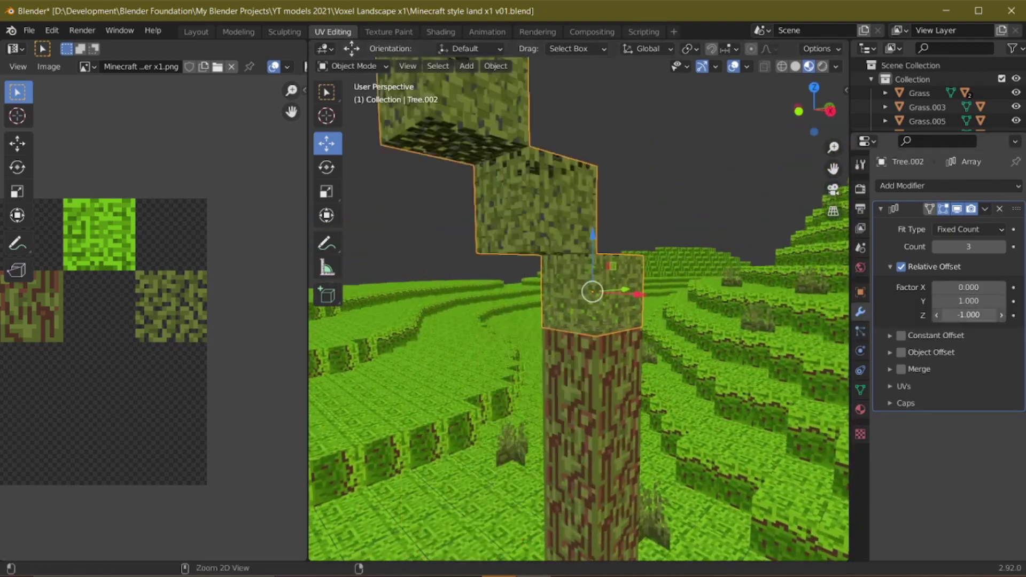
{"action": "double_click", "coordinate": [968, 315]}
{"action": "type", "text": "0"}
Set the leaf cube array's count to 5
{"action": "middle_click_drag", "start_coordinate": [695, 300], "coordinate": [641, 326]}
{"action": "double_click", "coordinate": [969, 247]}
{"action": "type", "text": "5"}
{"action": "key", "text": "Return"}
{"action": "scroll", "coordinate": [642, 294], "scroll_direction": "down", "scroll_amount": 2}
{"action": "middle_click_drag", "start_coordinate": [657, 267], "coordinate": [663, 297]}
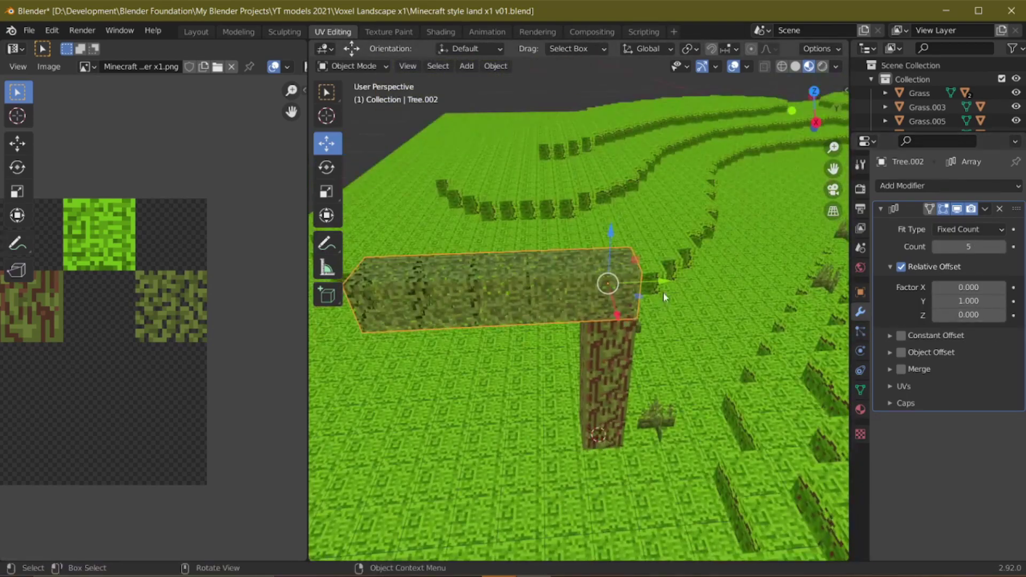
Array the leaf row into a solid block four layers high, apply the modifiers and move the block over the trunk
{"action": "left_click", "coordinate": [988, 185]}
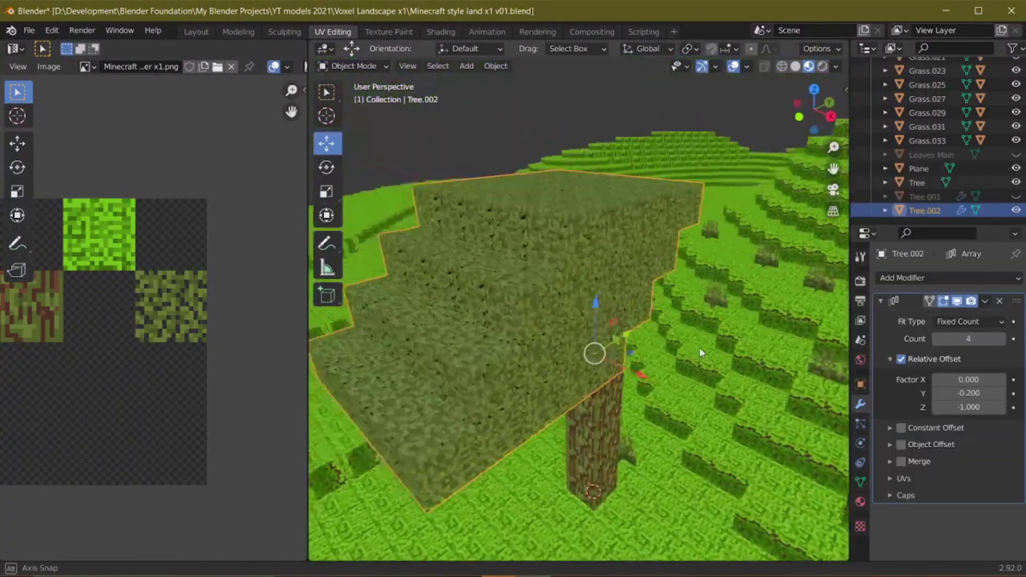
{"action": "middle_click_drag", "start_coordinate": [699, 347], "coordinate": [572, 336]}
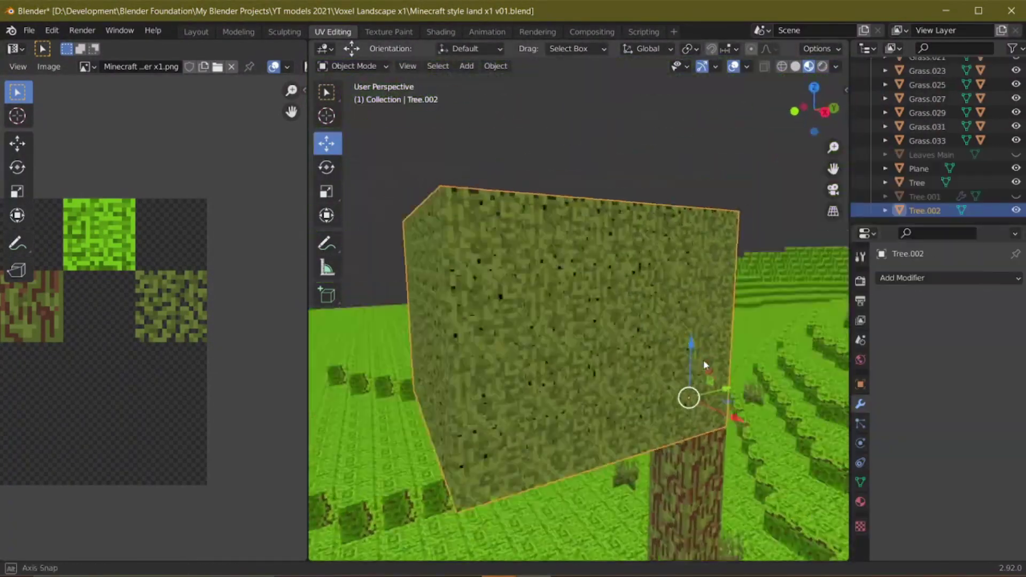
{"action": "middle_click_drag", "start_coordinate": [703, 360], "coordinate": [726, 319]}
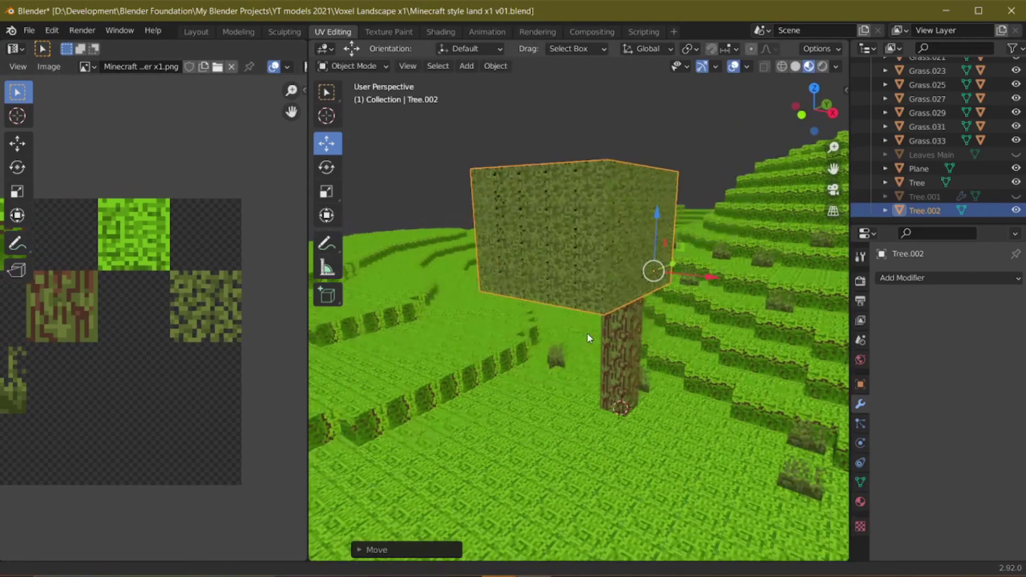
{"action": "middle_click_drag", "start_coordinate": [587, 332], "coordinate": [614, 297]}
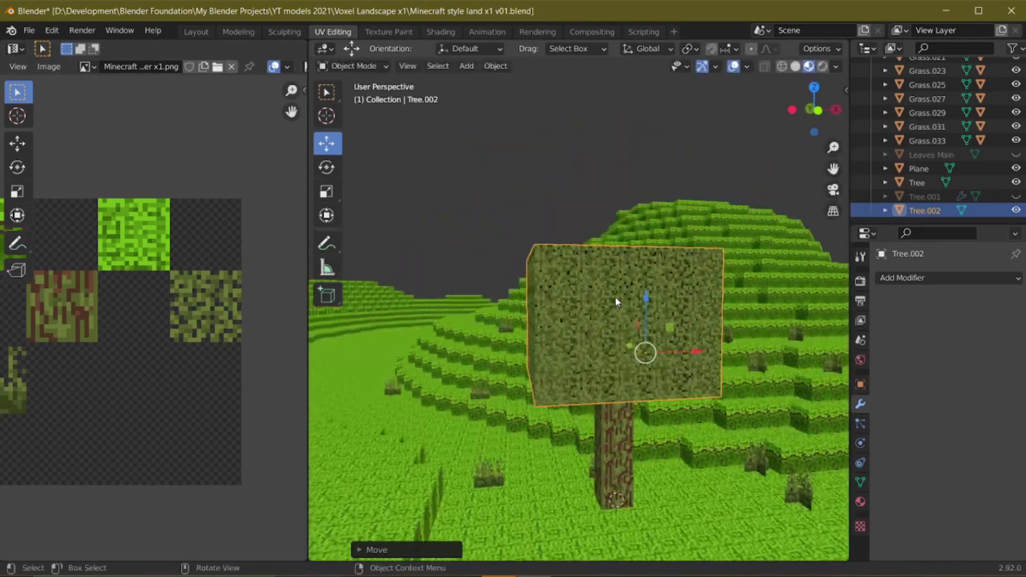
Duplicate the leaf block upward and scale the copy down as a smaller upper tier
{"action": "key", "text": "shift+d"}
{"action": "left_click_drag", "start_coordinate": [620, 287], "coordinate": [620, 230]}
{"action": "key", "text": "s"}
{"action": "left_click", "coordinate": [675, 275]}
{"action": "key", "text": "s"}
{"action": "left_click", "coordinate": [666, 224]}
{"action": "middle_click_drag", "start_coordinate": [679, 229], "coordinate": [772, 322]}
{"action": "middle_click_drag", "start_coordinate": [578, 257], "coordinate": [444, 257]}
{"action": "key", "text": "s"}
{"action": "left_click", "coordinate": [688, 312]}
Set the copied leaf block's origin to its geometry and align the block over the tier beneath it
{"action": "right_click", "coordinate": [581, 255]}
{"action": "mouse_move", "coordinate": [566, 287]}
{"action": "left_click", "coordinate": [641, 287]}
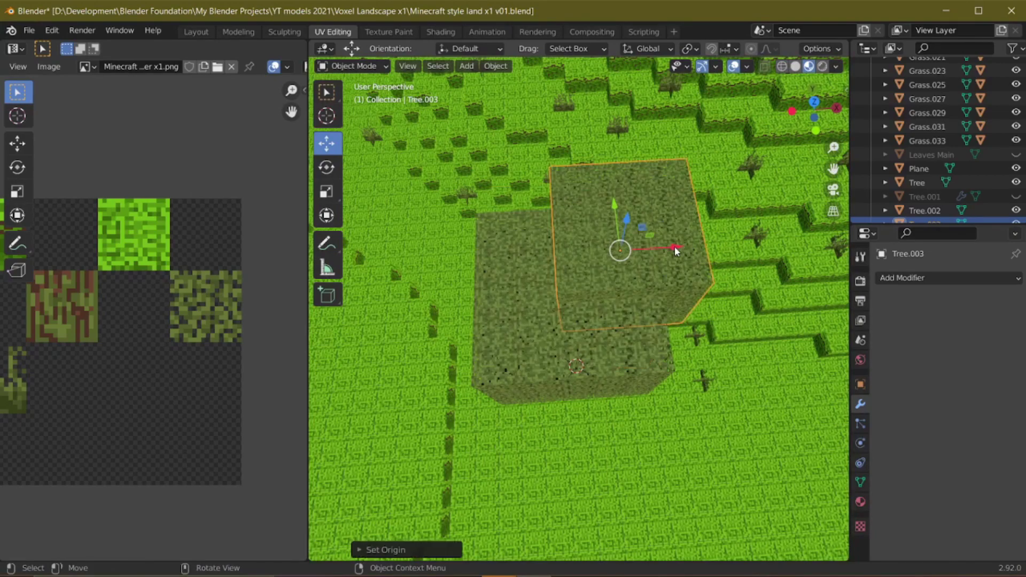
{"action": "left_click_drag", "start_coordinate": [674, 246], "coordinate": [613, 250]}
{"action": "left_click_drag", "start_coordinate": [557, 209], "coordinate": [560, 239]}
{"action": "middle_click_drag", "start_coordinate": [560, 267], "coordinate": [609, 203]}
{"action": "left_click_drag", "start_coordinate": [549, 272], "coordinate": [550, 230]}
{"action": "middle_click_drag", "start_coordinate": [566, 251], "coordinate": [428, 249]}
Duplicate a leaf block vertically as a third tier and set the copy's origin to its geometry
{"action": "left_click", "coordinate": [648, 374]}
{"action": "key", "text": "shift+d"}
{"action": "left_click_drag", "start_coordinate": [638, 296], "coordinate": [639, 350]}
{"action": "right_click", "coordinate": [675, 342]}
{"action": "left_click", "coordinate": [754, 342]}
Align the third leaf tier with the other tiers and the trunk as seen from above
{"action": "middle_click_drag", "start_coordinate": [748, 348], "coordinate": [679, 427]}
{"action": "left_click_drag", "start_coordinate": [669, 357], "coordinate": [620, 353]}
{"action": "key", "text": "KP_7"}
{"action": "left_click_drag", "start_coordinate": [611, 233], "coordinate": [626, 233]}
{"action": "left_click_drag", "start_coordinate": [570, 175], "coordinate": [570, 242]}
Scale the third leaf tier horizontally without changing its height and adjust its vertical position in the stack
{"action": "middle_click_drag", "start_coordinate": [577, 320], "coordinate": [599, 246]}
{"action": "key", "text": "s"}
{"action": "key", "text": "shift+z"}
{"action": "left_click", "coordinate": [620, 299]}
{"action": "left_click_drag", "start_coordinate": [597, 334], "coordinate": [598, 319]}
{"action": "middle_click_drag", "start_coordinate": [604, 396], "coordinate": [641, 369]}
{"action": "left_click", "coordinate": [506, 211]}
Parent the three leaf tiers to the tree trunk
{"action": "middle_click_drag", "start_coordinate": [583, 310], "coordinate": [566, 386]}
{"action": "left_click", "coordinate": [601, 272]}
{"action": "left_click", "coordinate": [614, 320], "text": "shift"}
{"action": "left_click", "coordinate": [645, 396], "text": "shift"}
{"action": "left_click", "coordinate": [606, 497], "text": "shift"}
{"action": "key", "text": "ctrl+p"}
{"action": "left_click", "coordinate": [636, 370]}
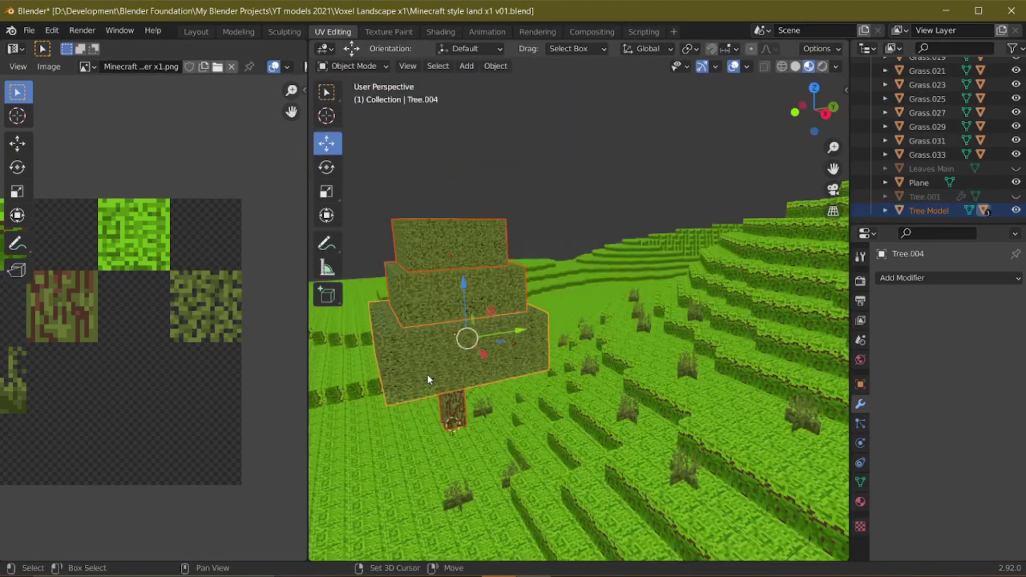
Duplicate the complete tree and move the copy up and across toward the hill
{"action": "key", "text": "shift+d"}
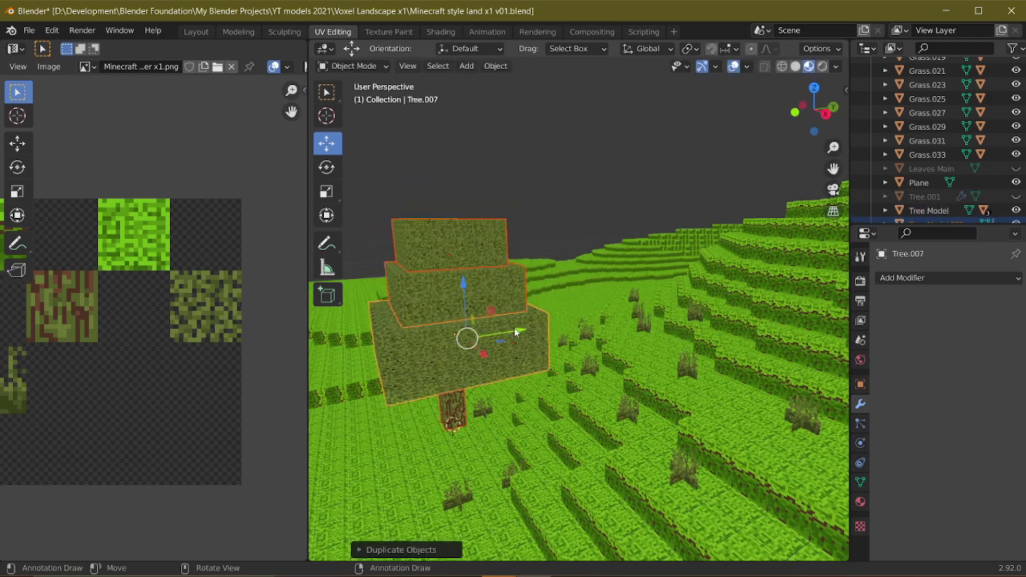
{"action": "left_click", "coordinate": [569, 308]}
{"action": "left_click_drag", "start_coordinate": [569, 310], "coordinate": [569, 210]}
{"action": "middle_click_drag", "start_coordinate": [570, 219], "coordinate": [619, 266]}
{"action": "left_click_drag", "start_coordinate": [559, 246], "coordinate": [620, 239]}
{"action": "middle_click_drag", "start_coordinate": [567, 278], "coordinate": [634, 382]}
Resize the tree copy and position it near the top of the hill
{"action": "key", "text": "s"}
{"action": "left_click", "coordinate": [651, 397]}
{"action": "middle_click_drag", "start_coordinate": [704, 272], "coordinate": [475, 373]}
{"action": "left_click", "coordinate": [443, 357]}
{"action": "key", "text": "ctrl+z"}
{"action": "left_click_drag", "start_coordinate": [444, 355], "coordinate": [553, 382]}
{"action": "middle_click_drag", "start_coordinate": [545, 415], "coordinate": [599, 384]}
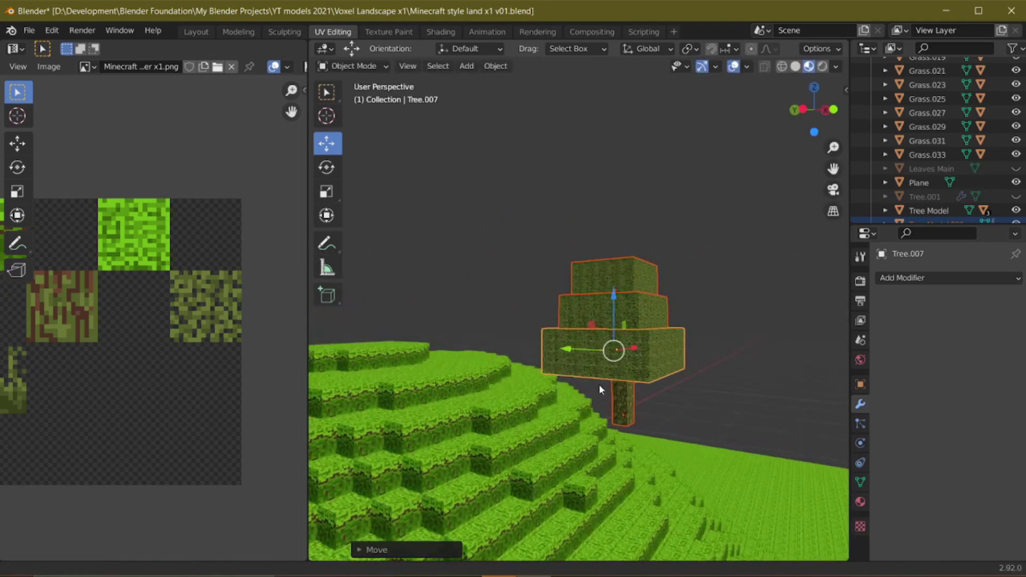
{"action": "key", "text": "g"}
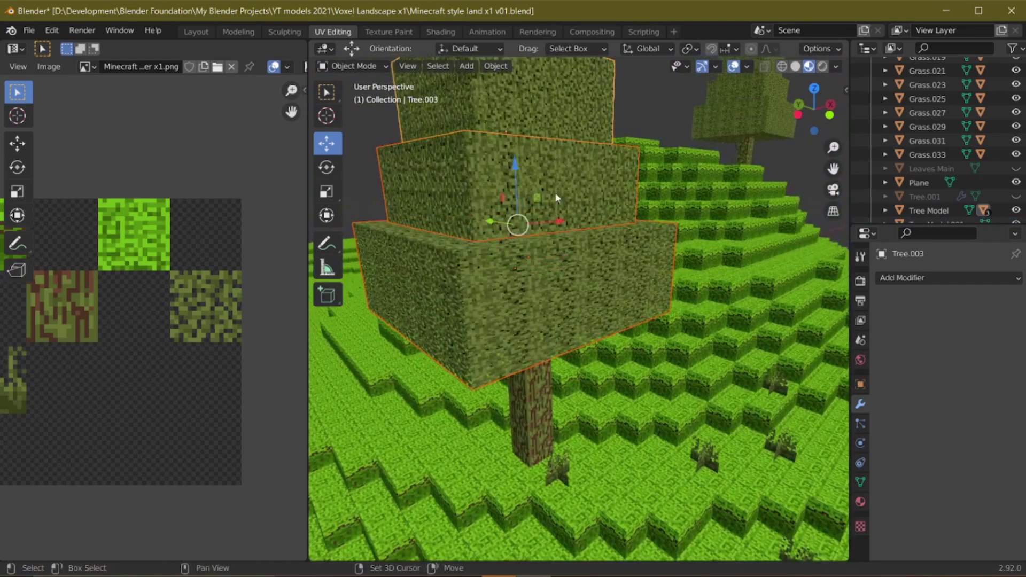
Adjust the position of the foreground tree's three leaf tiers on its trunk
{"action": "middle_click_drag", "start_coordinate": [555, 198], "coordinate": [525, 99]}
{"action": "key", "text": "g"}
{"action": "left_click", "coordinate": [524, 139]}
{"action": "middle_click_drag", "start_coordinate": [524, 139], "coordinate": [609, 272]}
{"action": "middle_click_drag", "start_coordinate": [744, 288], "coordinate": [627, 405]}
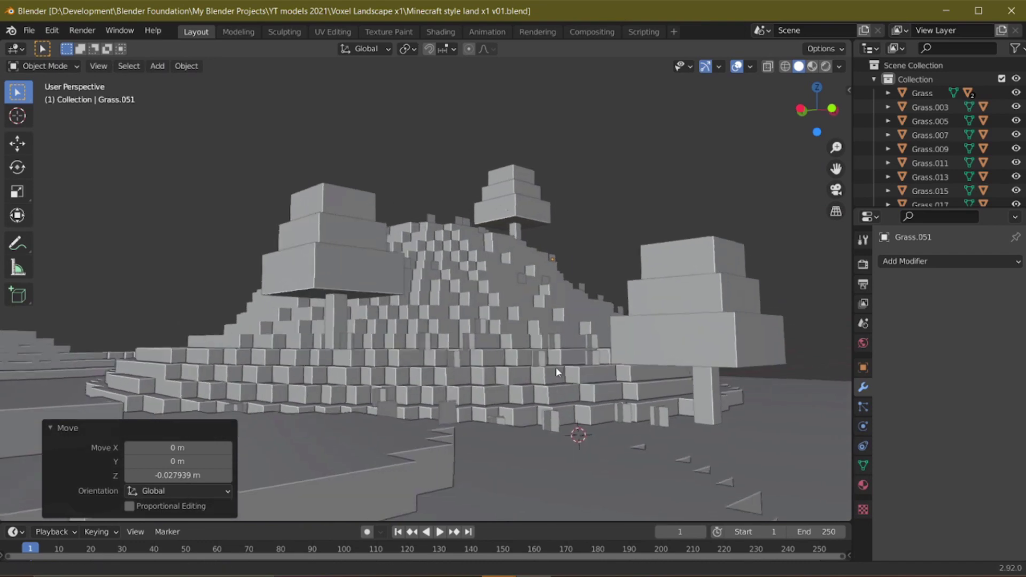
Add a camera to the scene
{"action": "middle_click_drag", "start_coordinate": [556, 368], "coordinate": [570, 371]}
{"action": "key", "text": "shift+a"}
{"action": "mouse_move", "coordinate": [536, 292]}
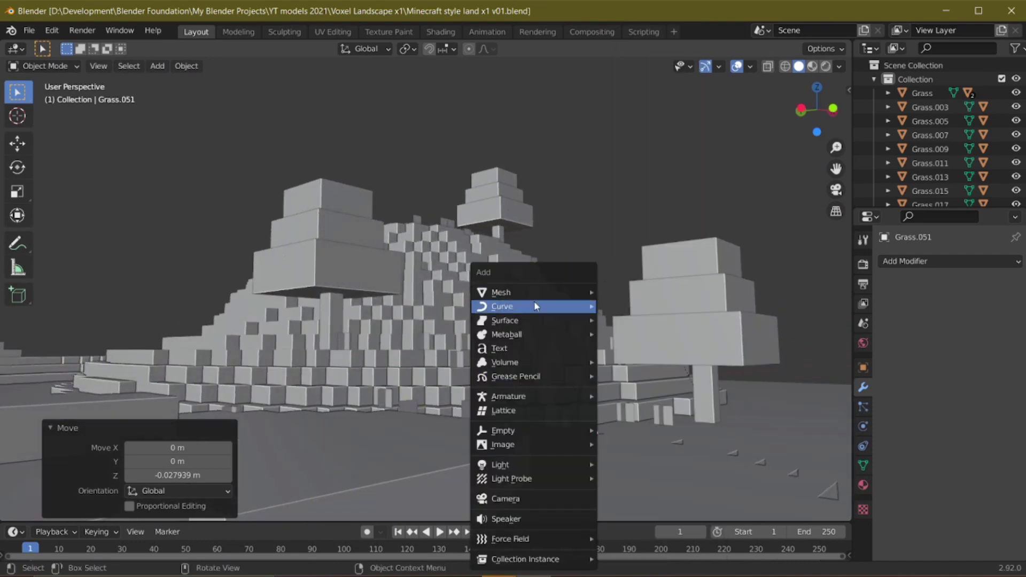
{"action": "key", "text": "shift+a"}
{"action": "left_click", "coordinate": [517, 494]}
Align the camera to a low view facing the hill and trees
{"action": "middle_click_drag", "start_coordinate": [516, 494], "coordinate": [527, 437]}
{"action": "scroll", "coordinate": [560, 422], "scroll_direction": "up", "scroll_amount": 5}
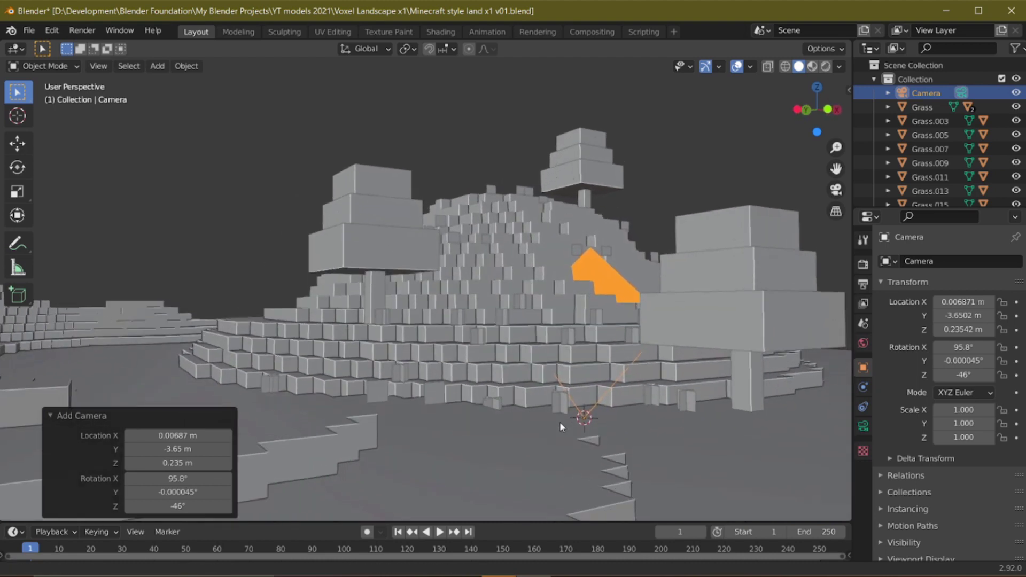
{"action": "middle_click_drag", "start_coordinate": [583, 392], "coordinate": [612, 401]}
{"action": "key", "text": "ctrl+alt+KP_0"}
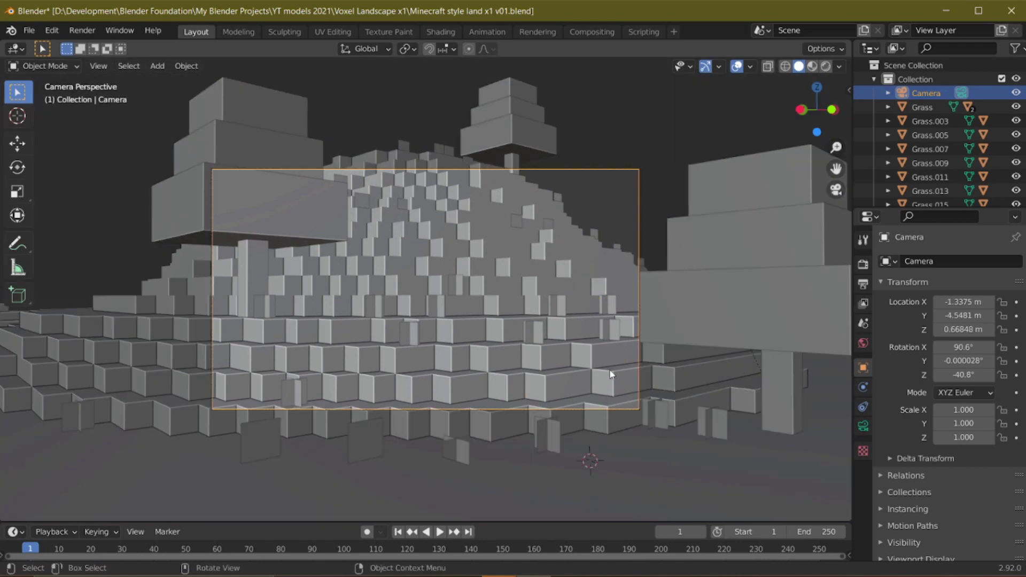
Walk the camera back and sideways until the hill and all three trees are framed
{"action": "scroll", "coordinate": [612, 375], "scroll_direction": "up", "scroll_amount": 3}
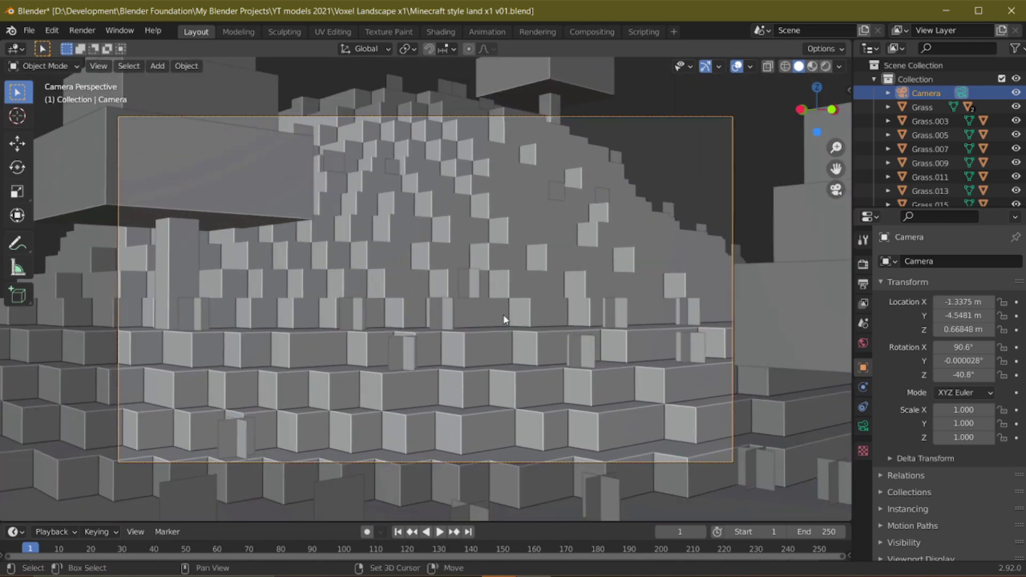
{"action": "key", "text": "shift+grave"}
{"action": "key", "text": "s"}
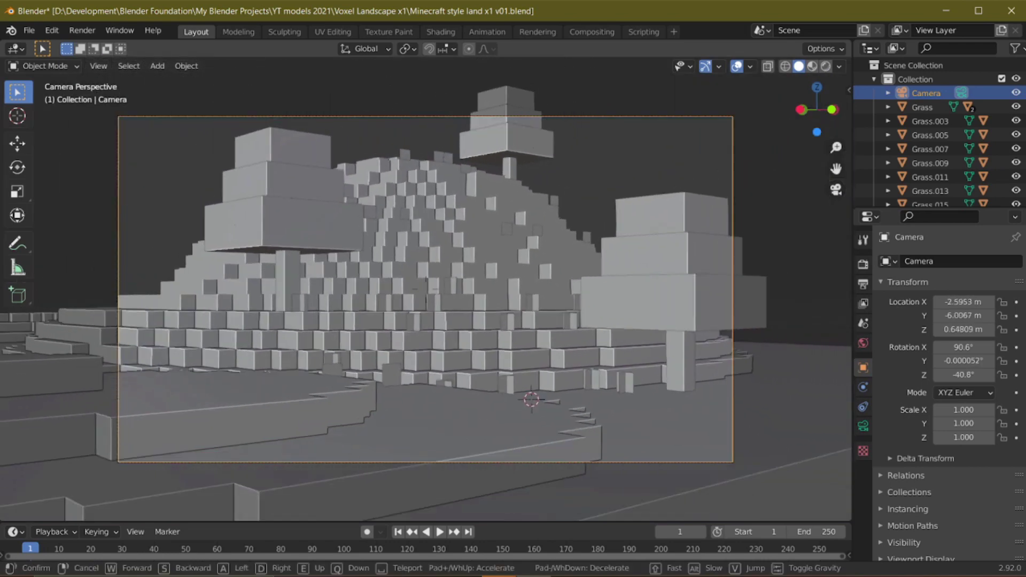
{"action": "key", "text": "a"}
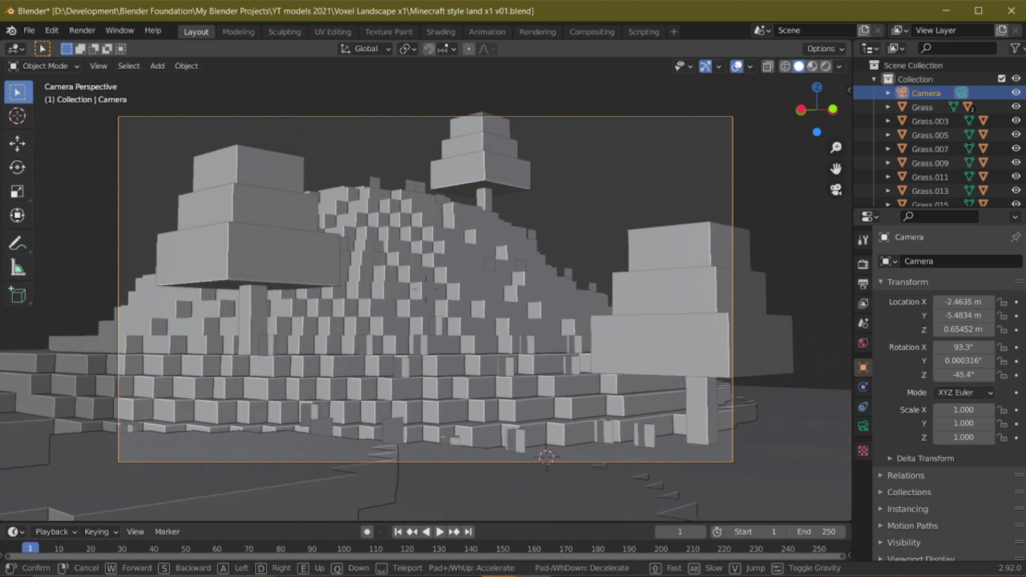
{"action": "key", "text": "s"}
{"action": "key", "text": "d"}
{"action": "left_click", "coordinate": [425, 295]}
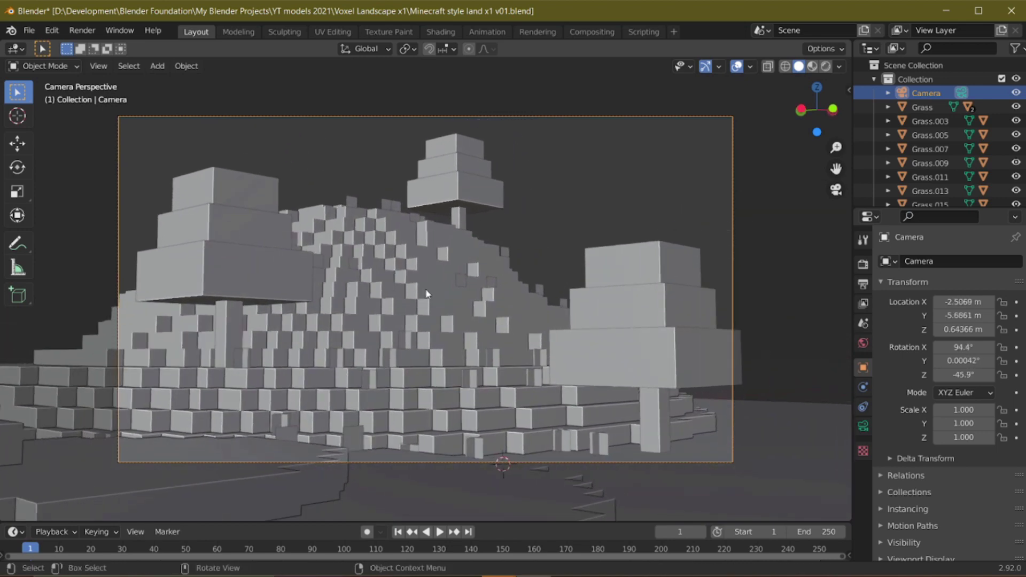
{"action": "scroll", "coordinate": [426, 294], "scroll_direction": "up", "scroll_amount": 1}
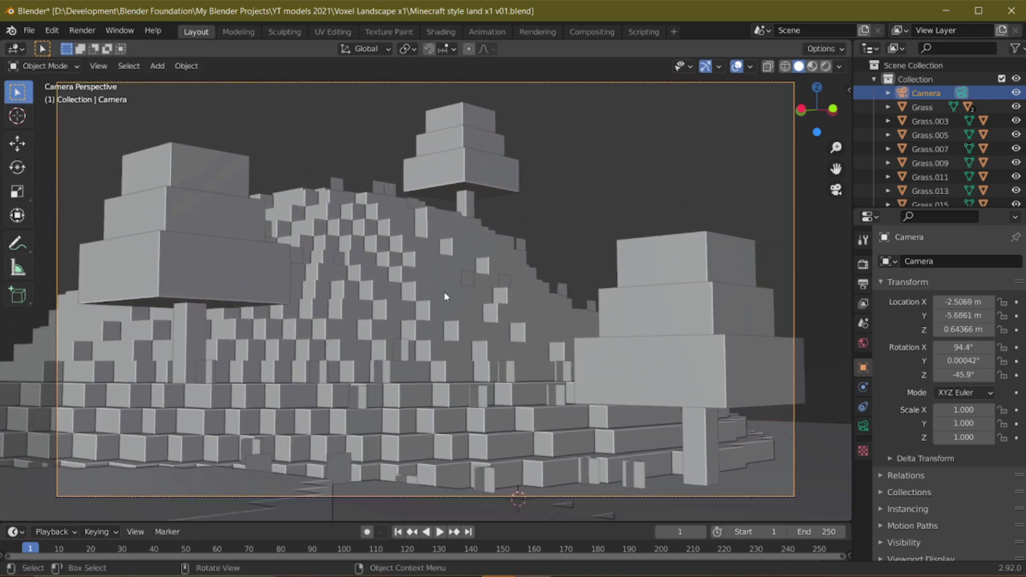
Show the rendered view and load the kloofendal_48d partly cloudy HDR as the world's background texture
{"action": "left_click", "coordinate": [826, 66]}
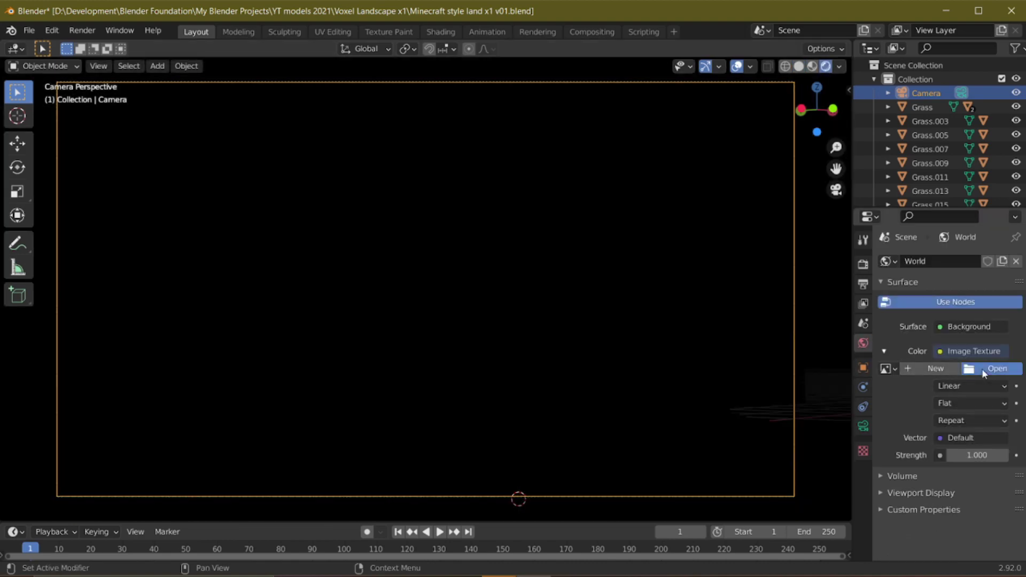
{"action": "left_click", "coordinate": [984, 369]}
{"action": "left_click", "coordinate": [642, 505]}
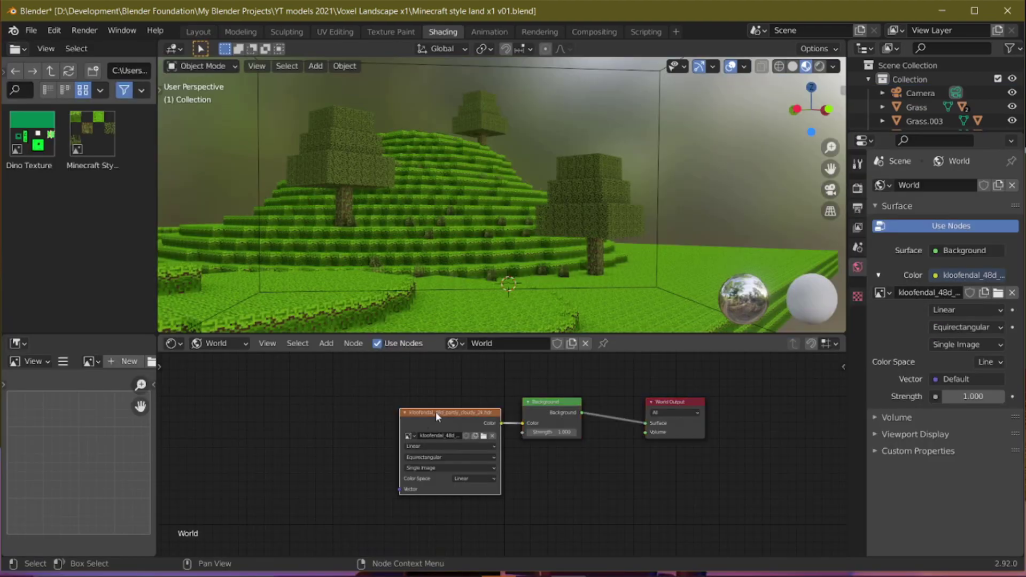
Add Texture Coordinate and Mapping nodes to the sky texture and shift the sky mapping in the rendered camera view
{"action": "key", "text": "ctrl+t"}
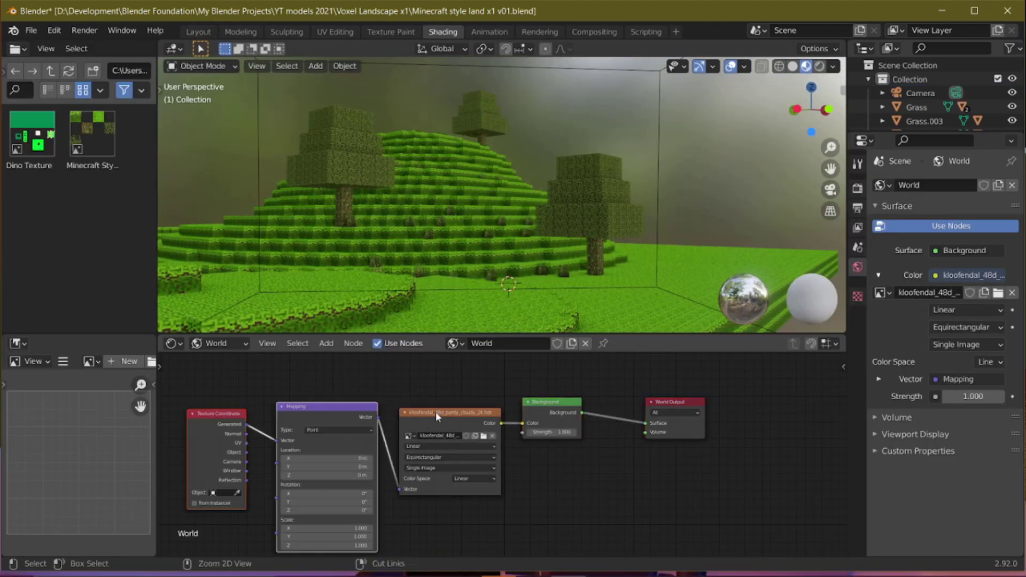
{"action": "left_click", "coordinate": [830, 190]}
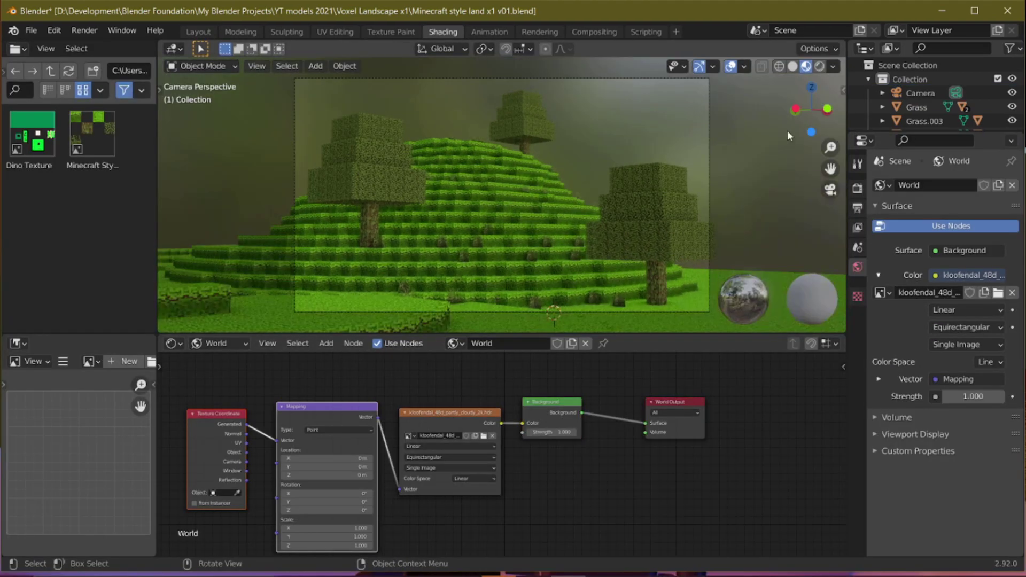
{"action": "left_click", "coordinate": [820, 66]}
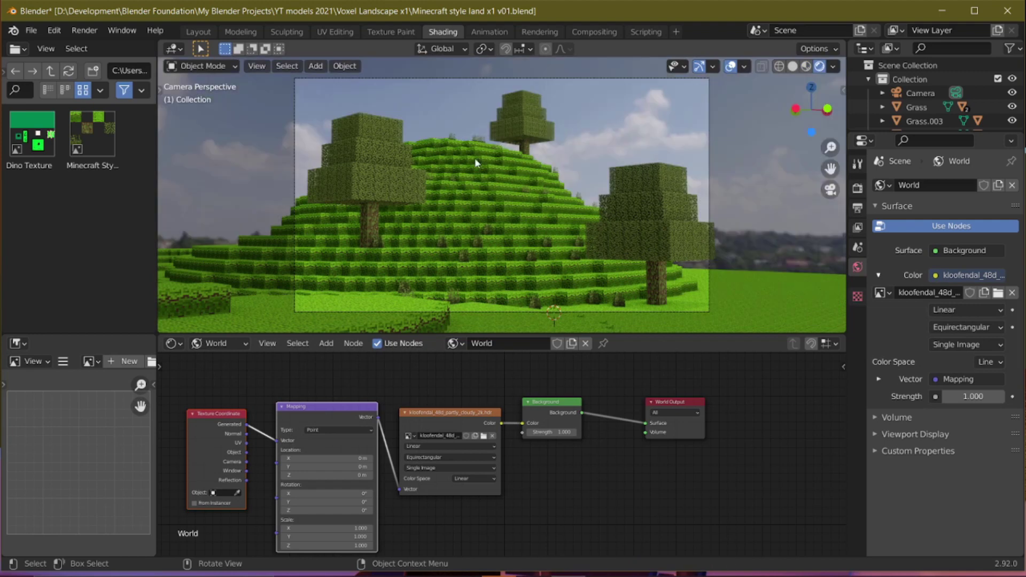
{"action": "mouse_move", "coordinate": [321, 457]}
{"action": "left_mouse_down"}
{"action": "mouse_move", "coordinate": [351, 457]}
{"action": "mouse_move", "coordinate": [321, 457]}
{"action": "left_mouse_up"}
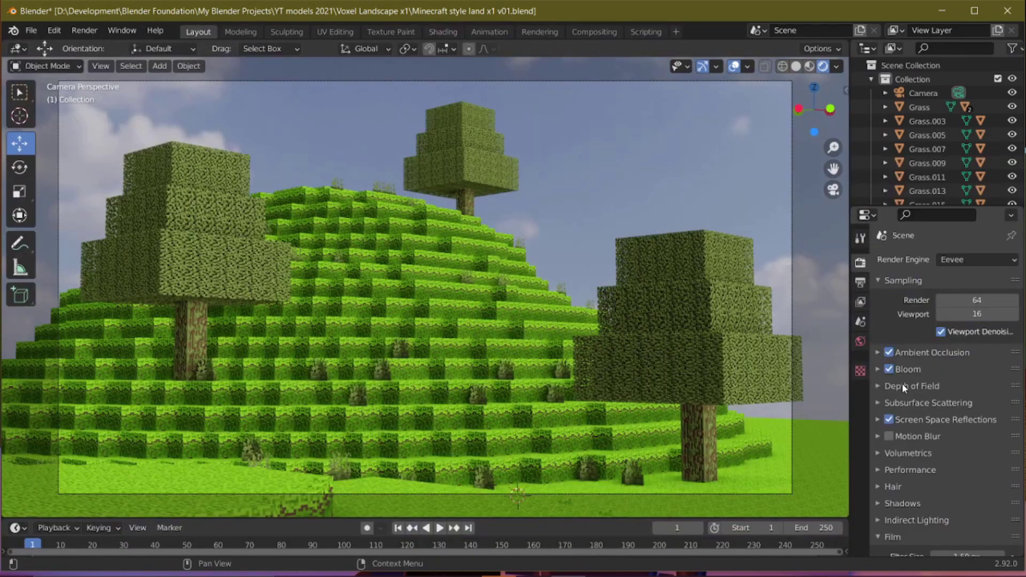
Set the colour management look to Medium High Contrast and render the image
{"action": "scroll", "coordinate": [903, 386], "scroll_direction": "down", "scroll_amount": 5}
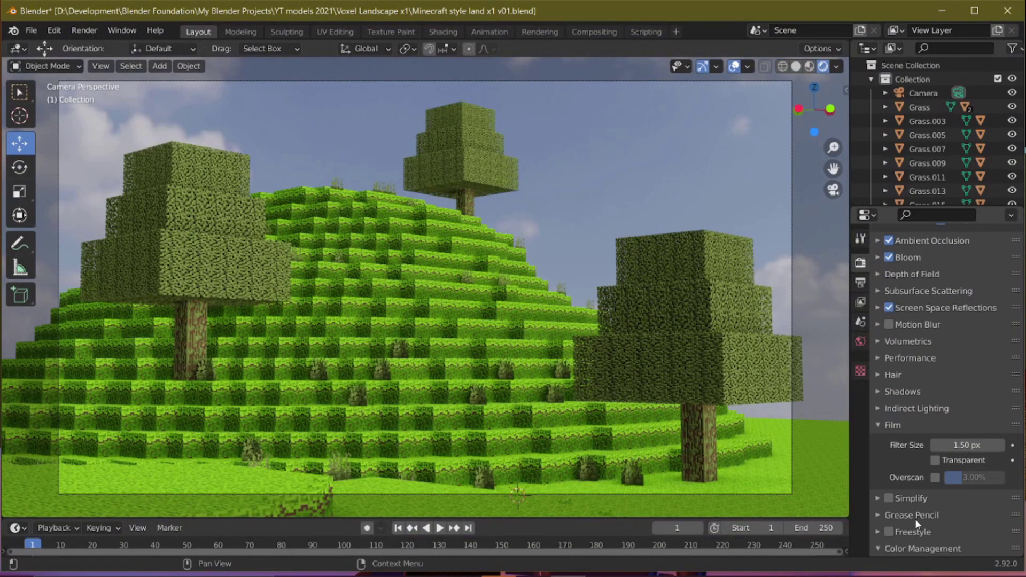
{"action": "scroll", "coordinate": [917, 524], "scroll_direction": "down", "scroll_amount": 5}
{"action": "left_click", "coordinate": [969, 473]}
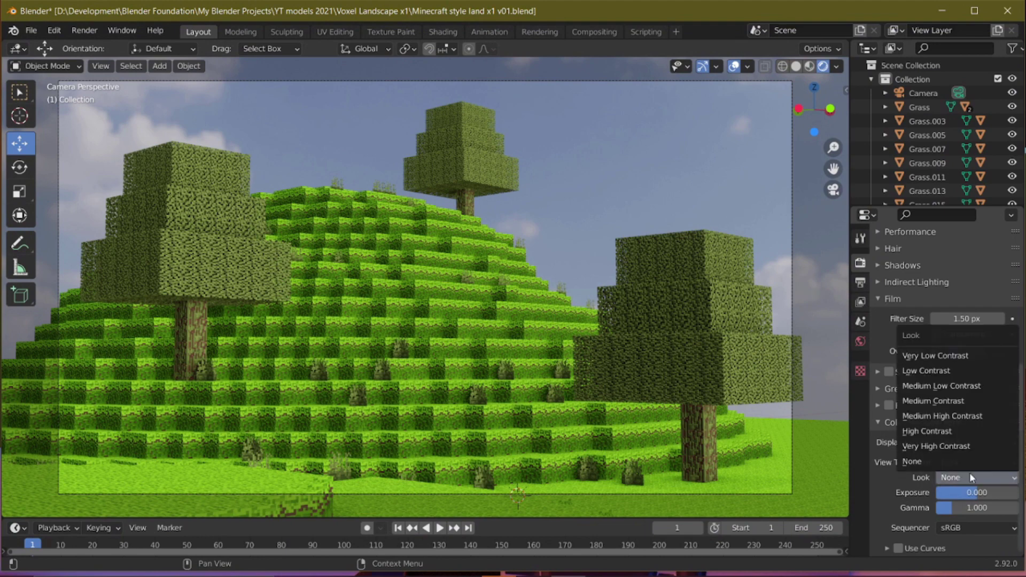
{"action": "left_click", "coordinate": [932, 417]}
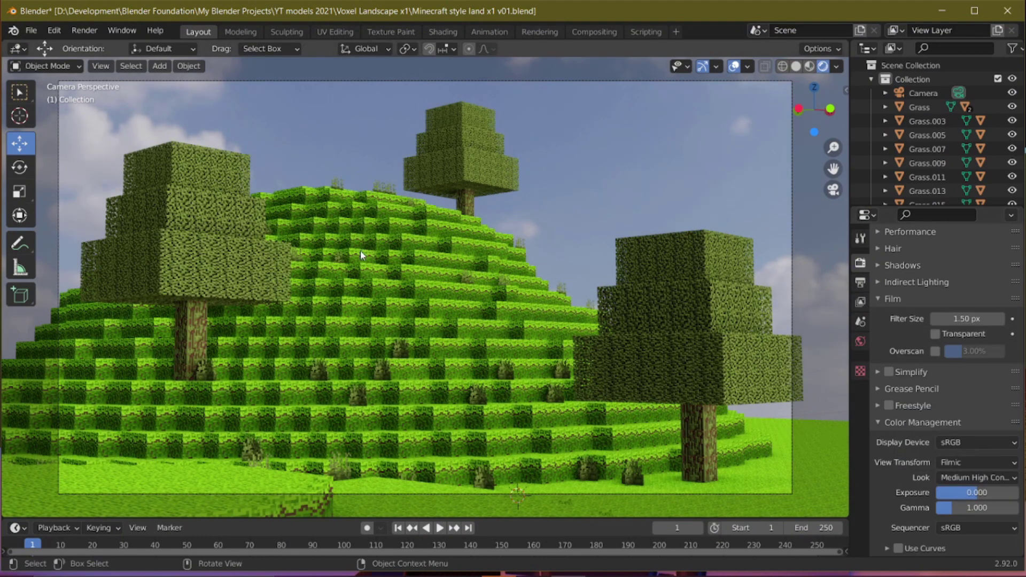
{"action": "left_click", "coordinate": [84, 30]}
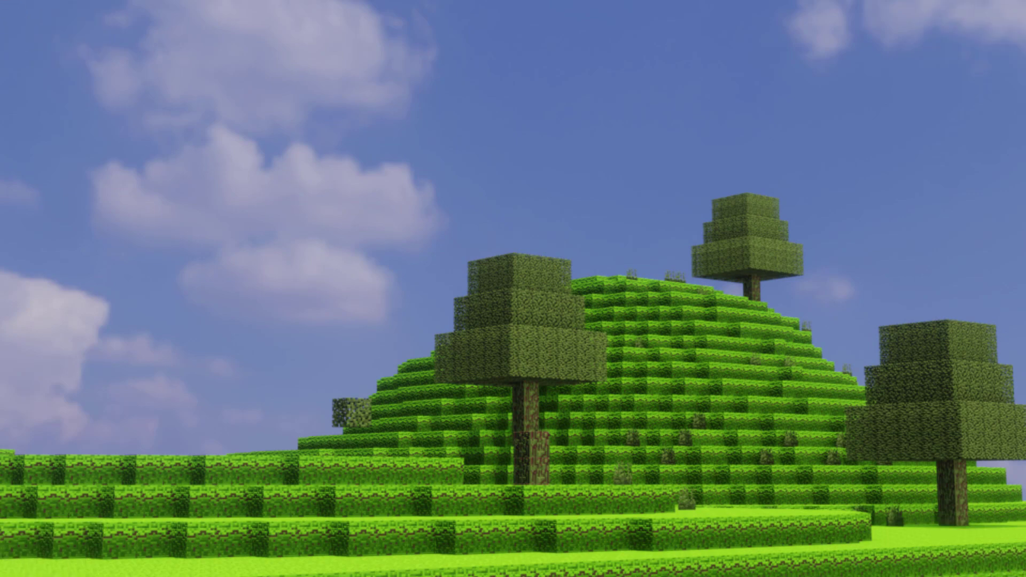